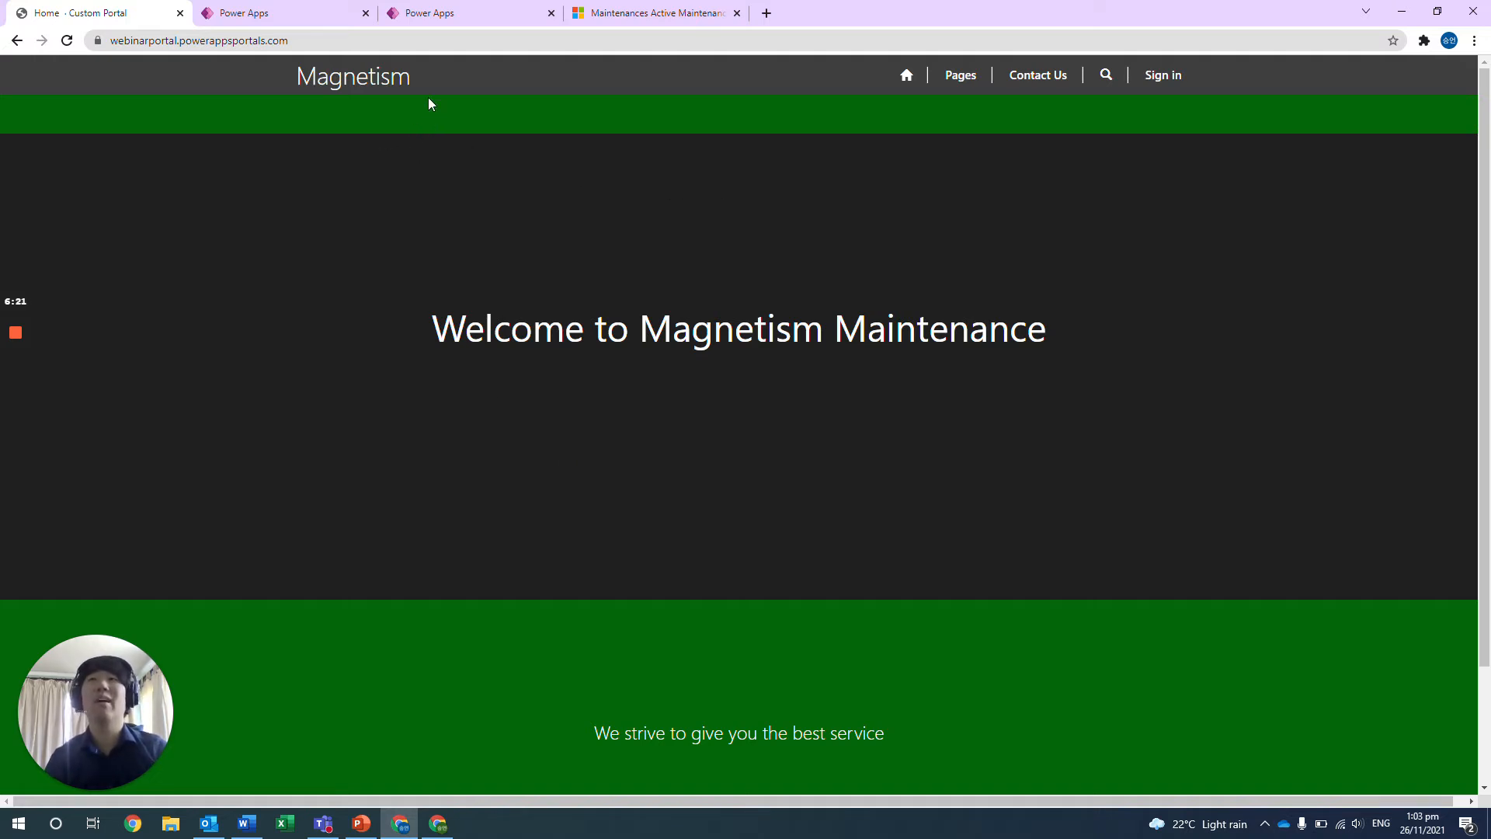
# Review the portal home page's welcome heading and service tagline.
pyautogui.moveTo(433, 326); pyautogui.dragTo(1027, 326)
pyautogui.click(1047, 341)
pyautogui.scroll(-2, 958, 480)
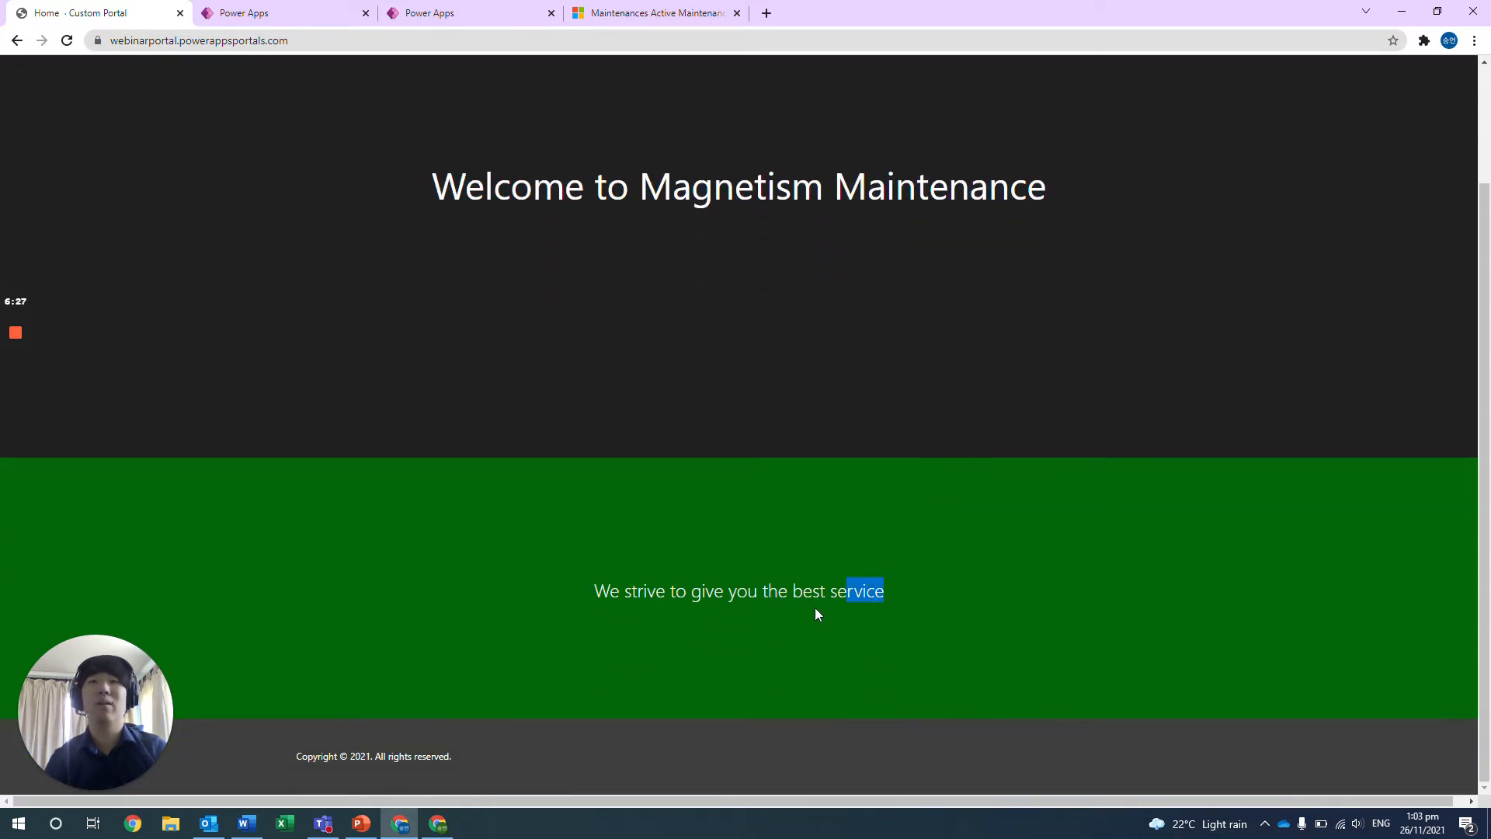
pyautogui.moveTo(815, 614); pyautogui.dragTo(613, 612)
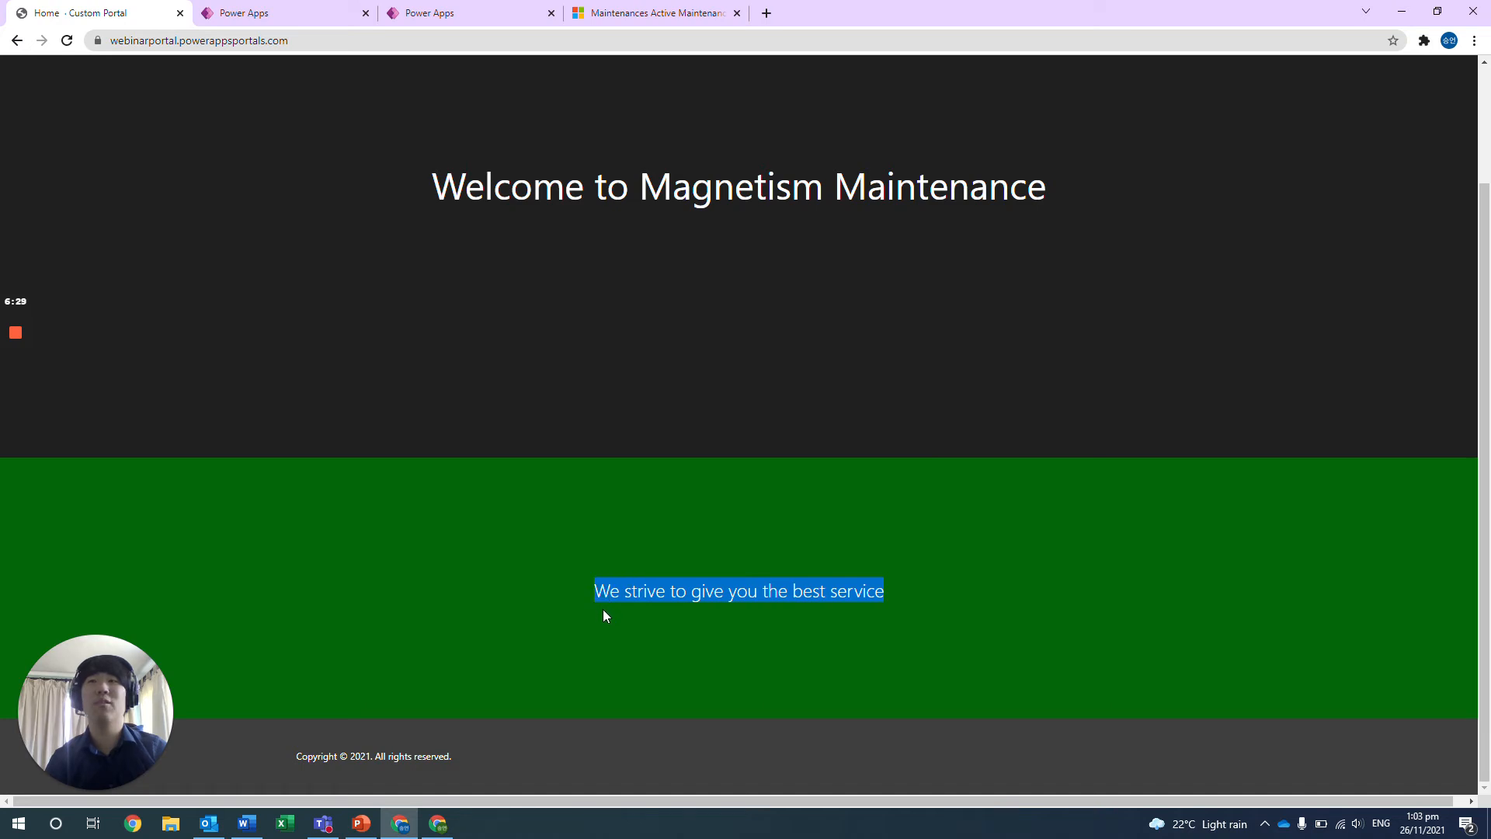
pyautogui.scroll(2, 603, 608)
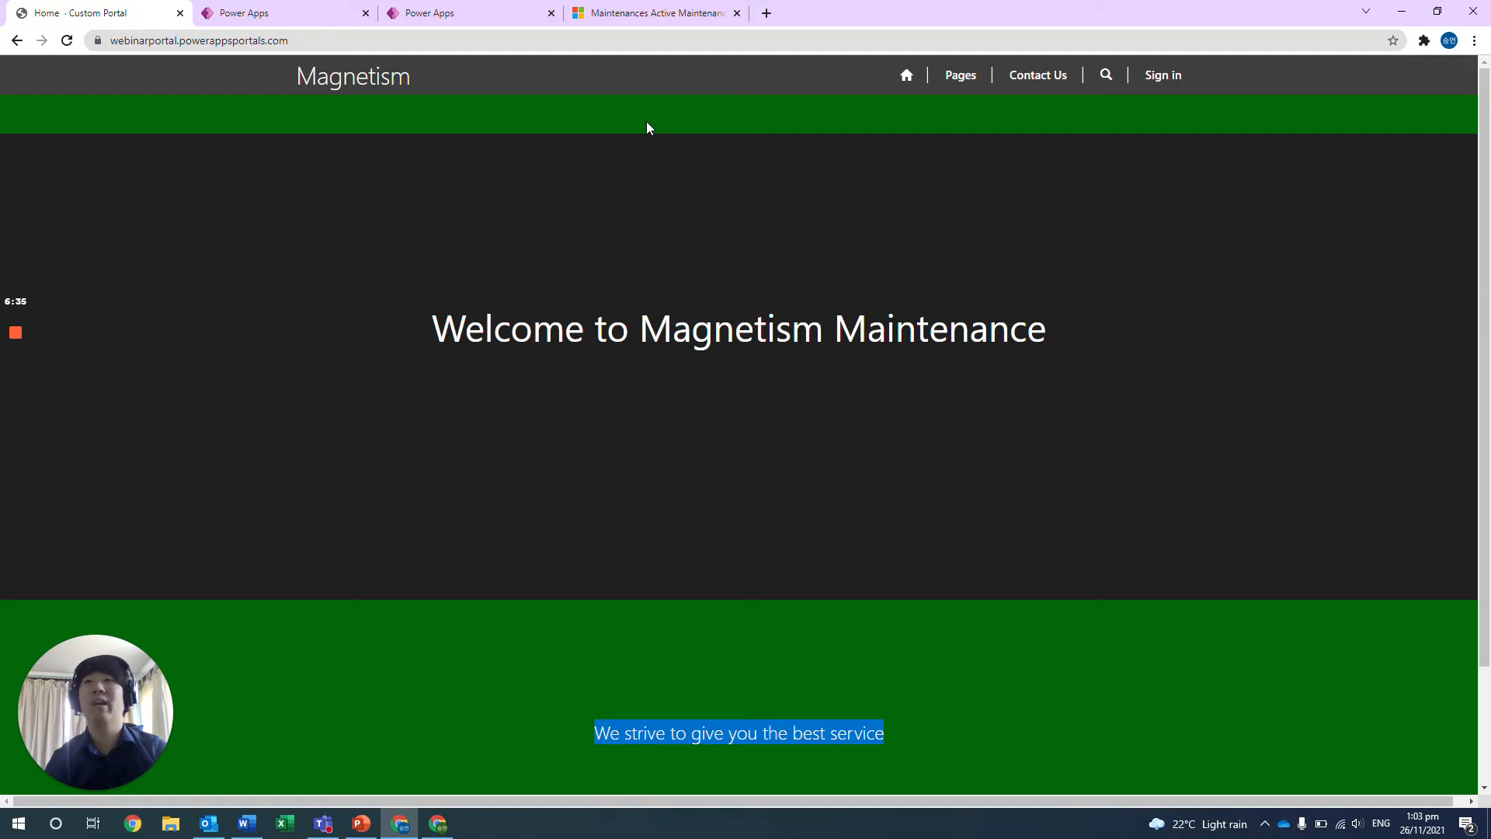
# Open the form for registering a new local account on the portal.
pyautogui.click(1177, 86)
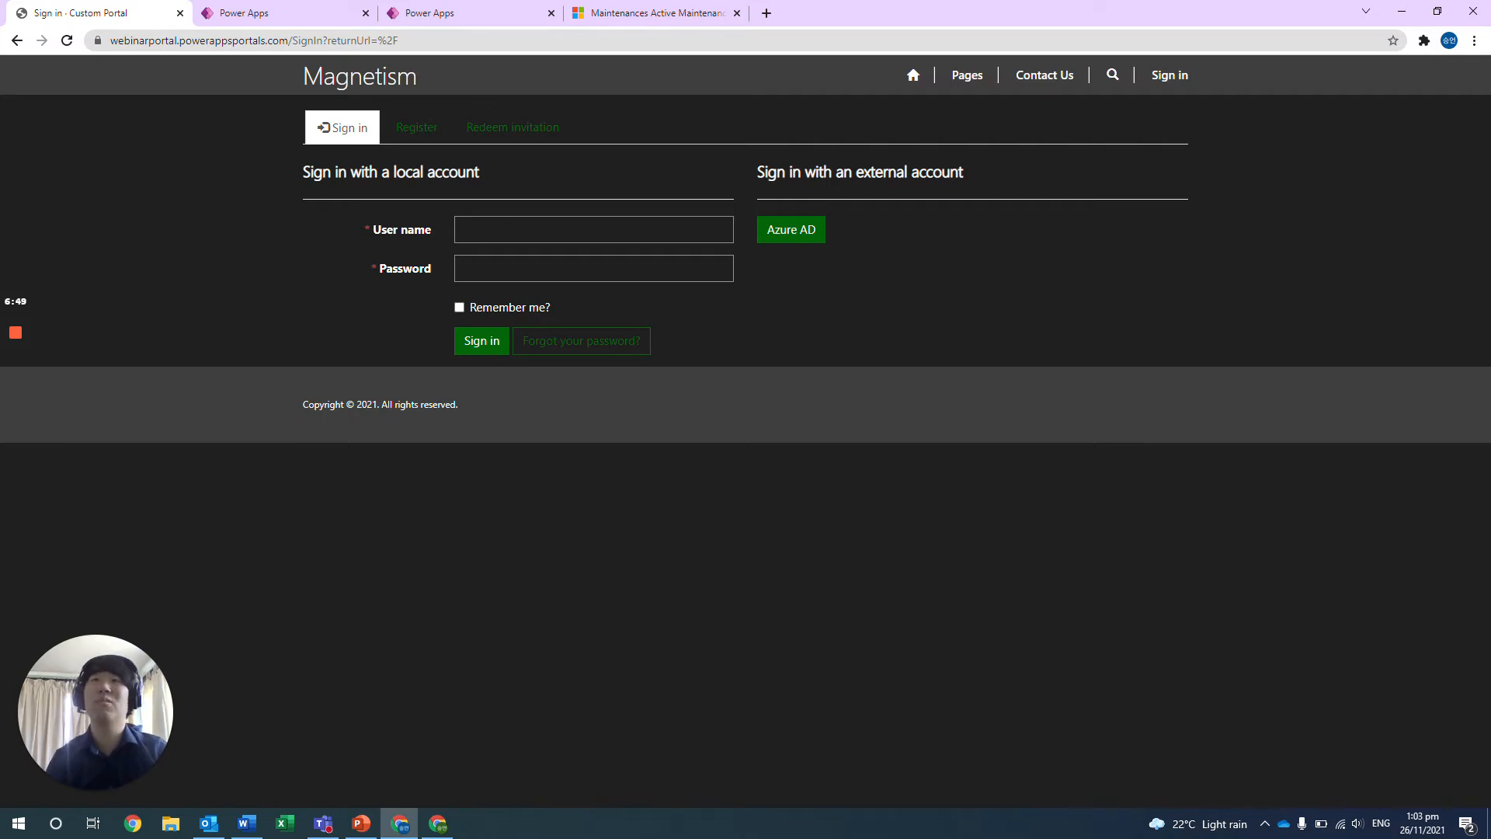
pyautogui.click(440, 136)
pyautogui.click(509, 216)
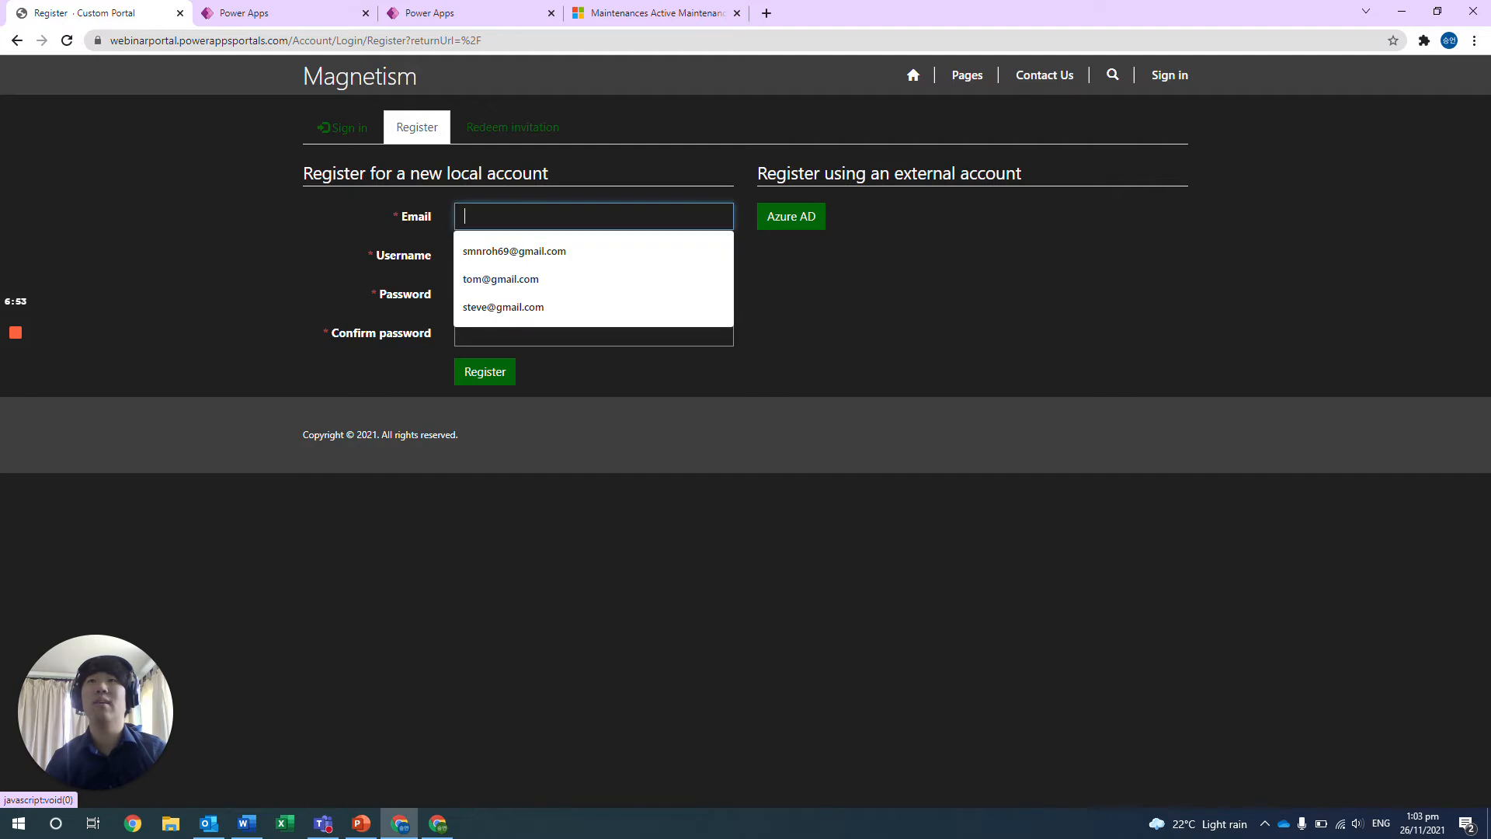
pyautogui.click(784, 382)
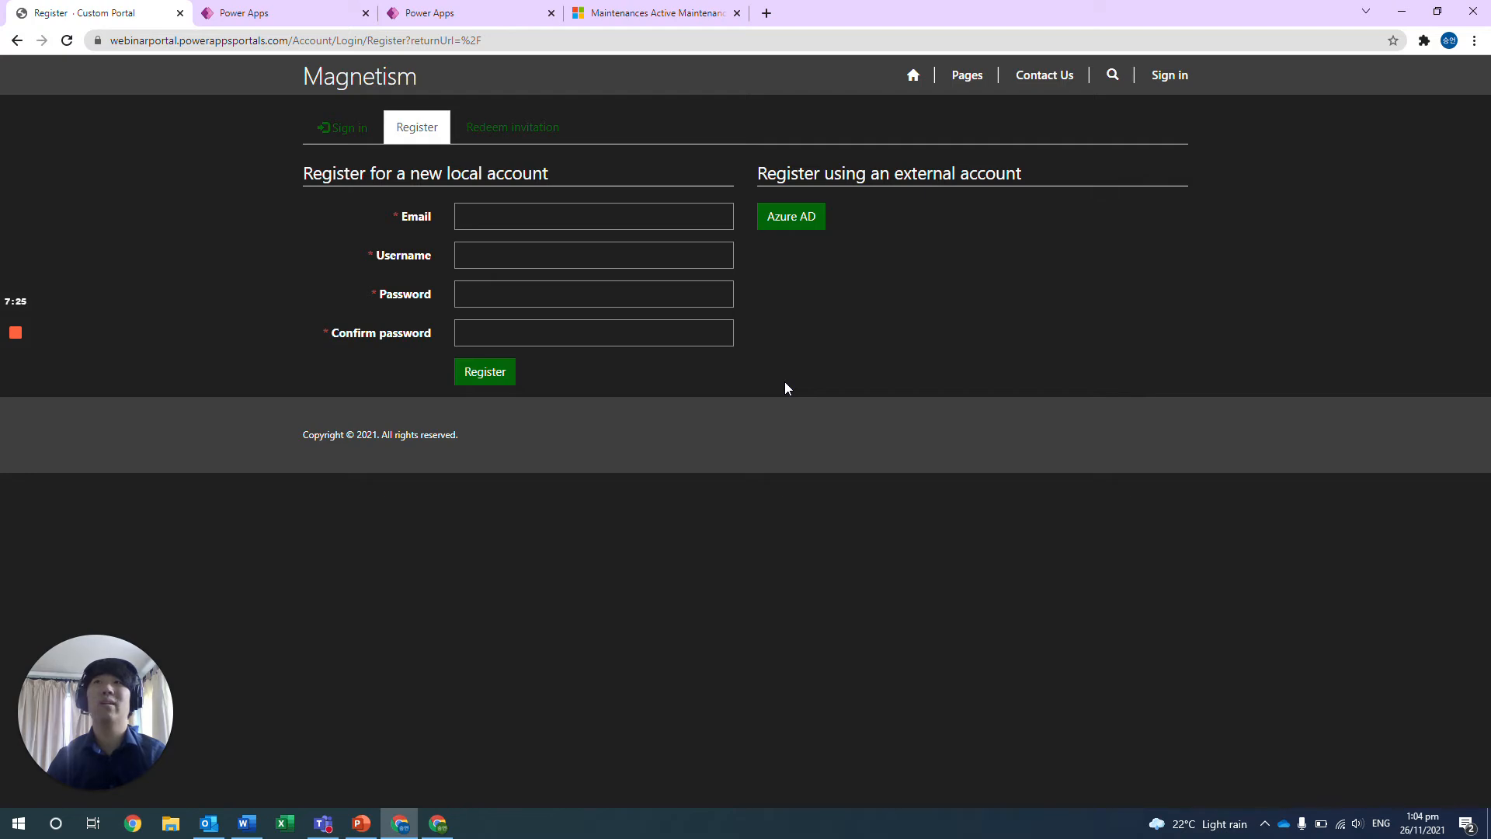
# Register a new local account by entering the e-mail address, username, password and password confirmation, and submit the registration.
pyautogui.click(594, 216)
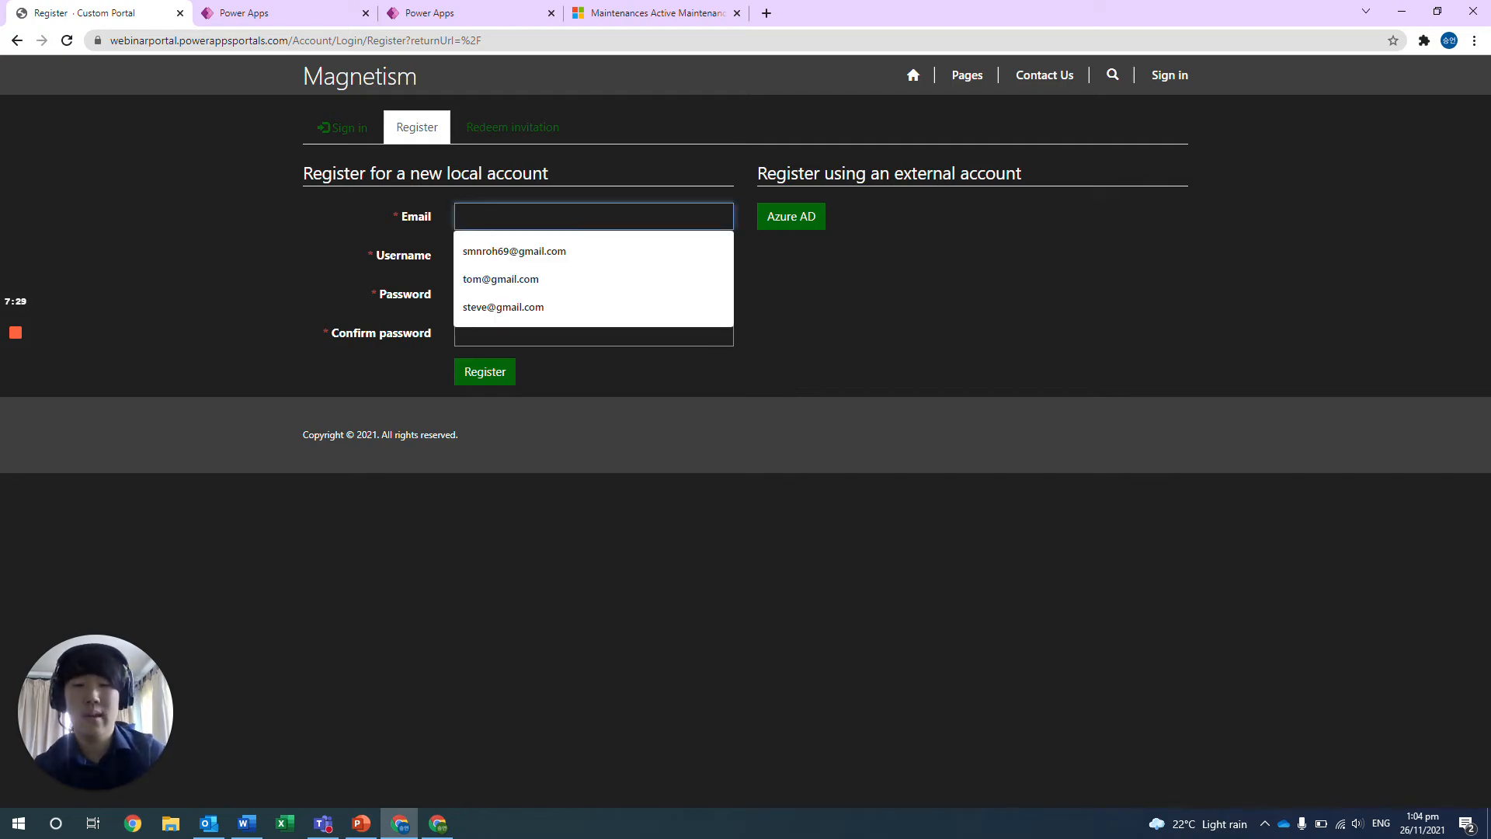
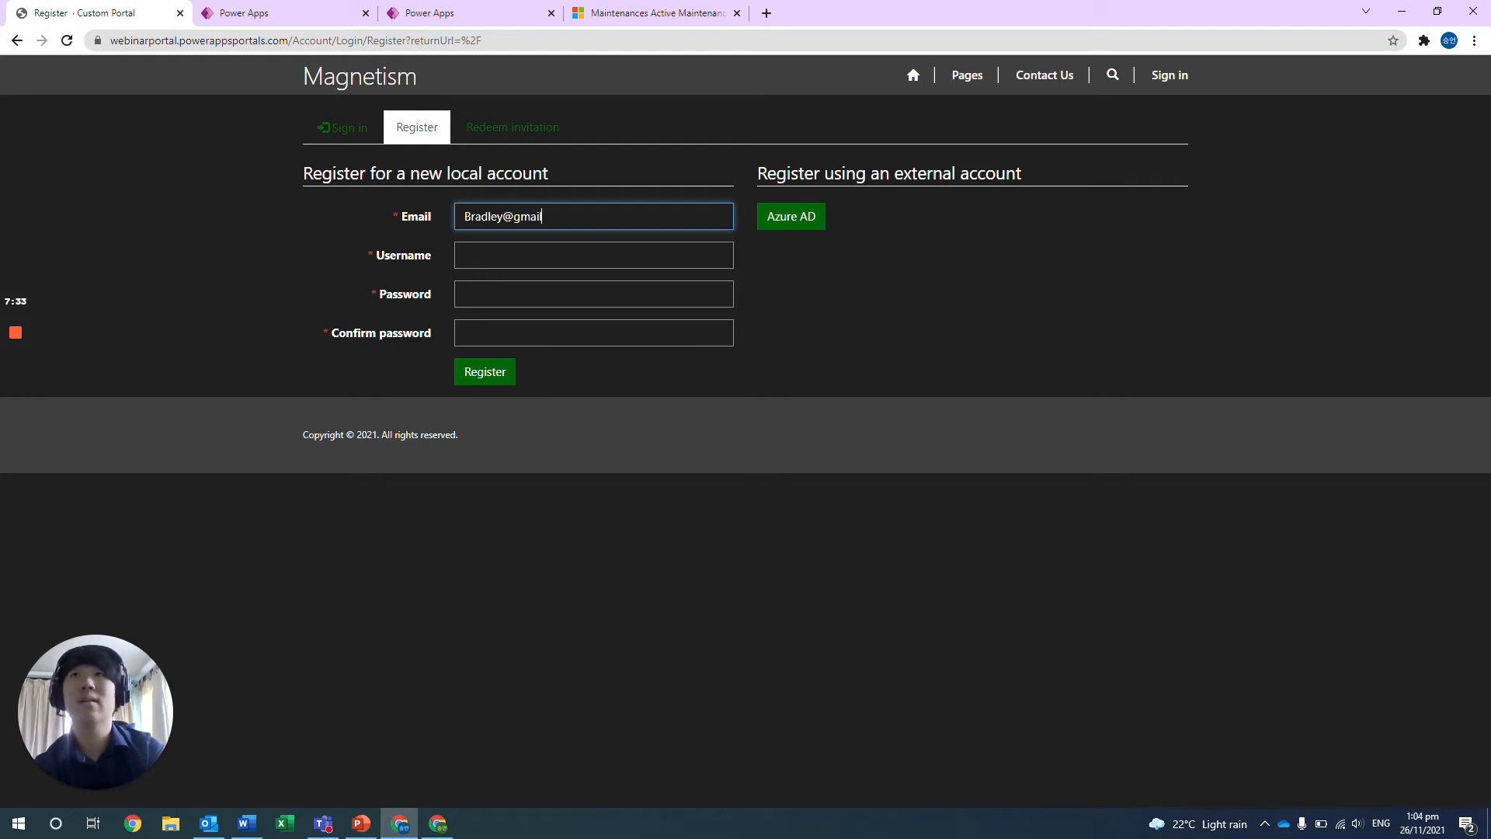
pyautogui.press('Tab')
pyautogui.write('Bradley')
pyautogui.press('Tab')
pyautogui.write('•••••••••')
pyautogui.press('Tab')
pyautogui.write('•••••••••')
pyautogui.click(500, 376)
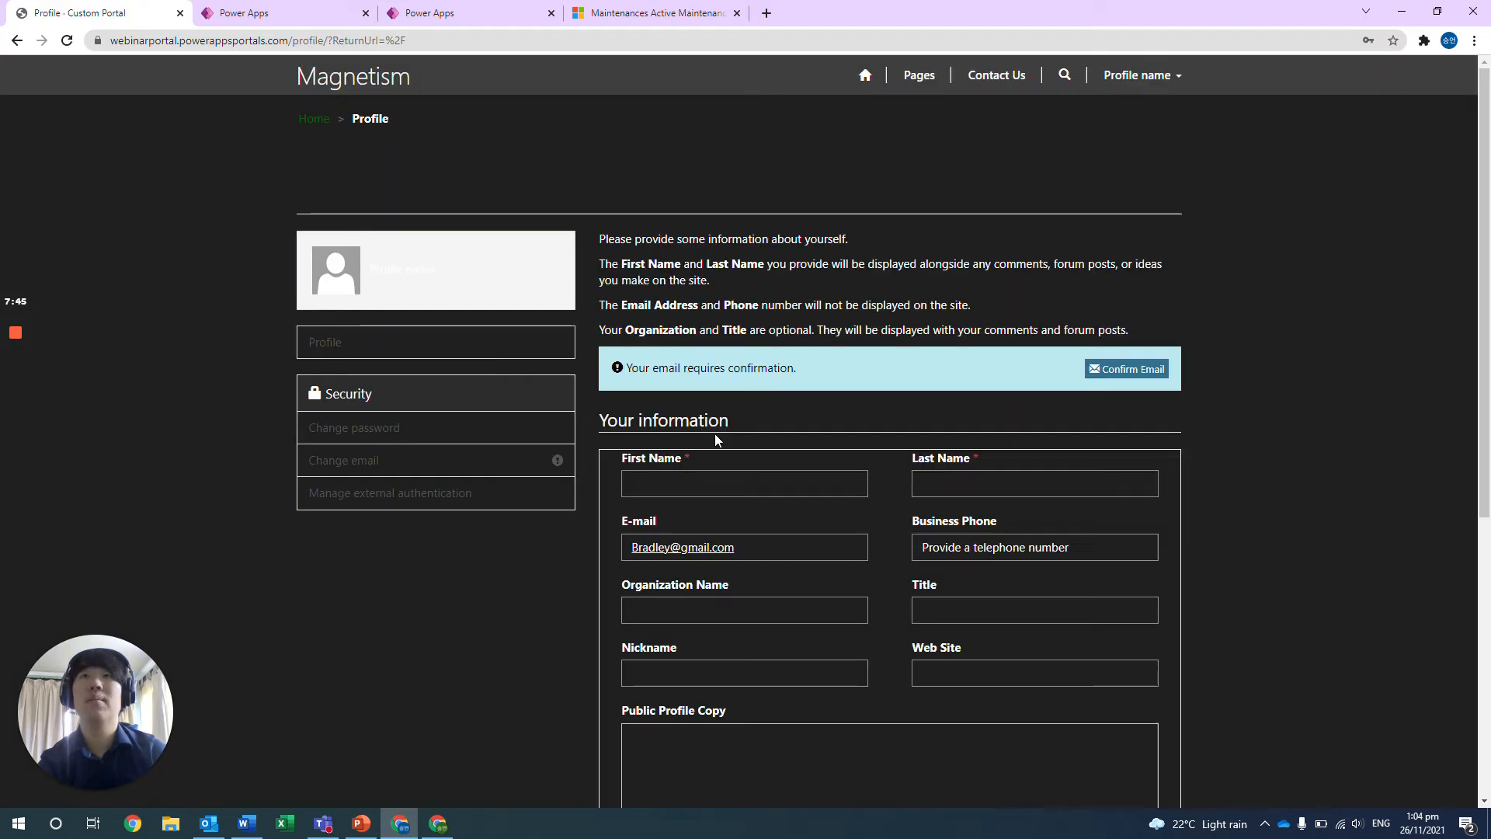
# Fill in the profile's first name, last name and business phone number, and save the profile.
pyautogui.click(695, 476)
pyautogui.scroll(-1, 695, 475)
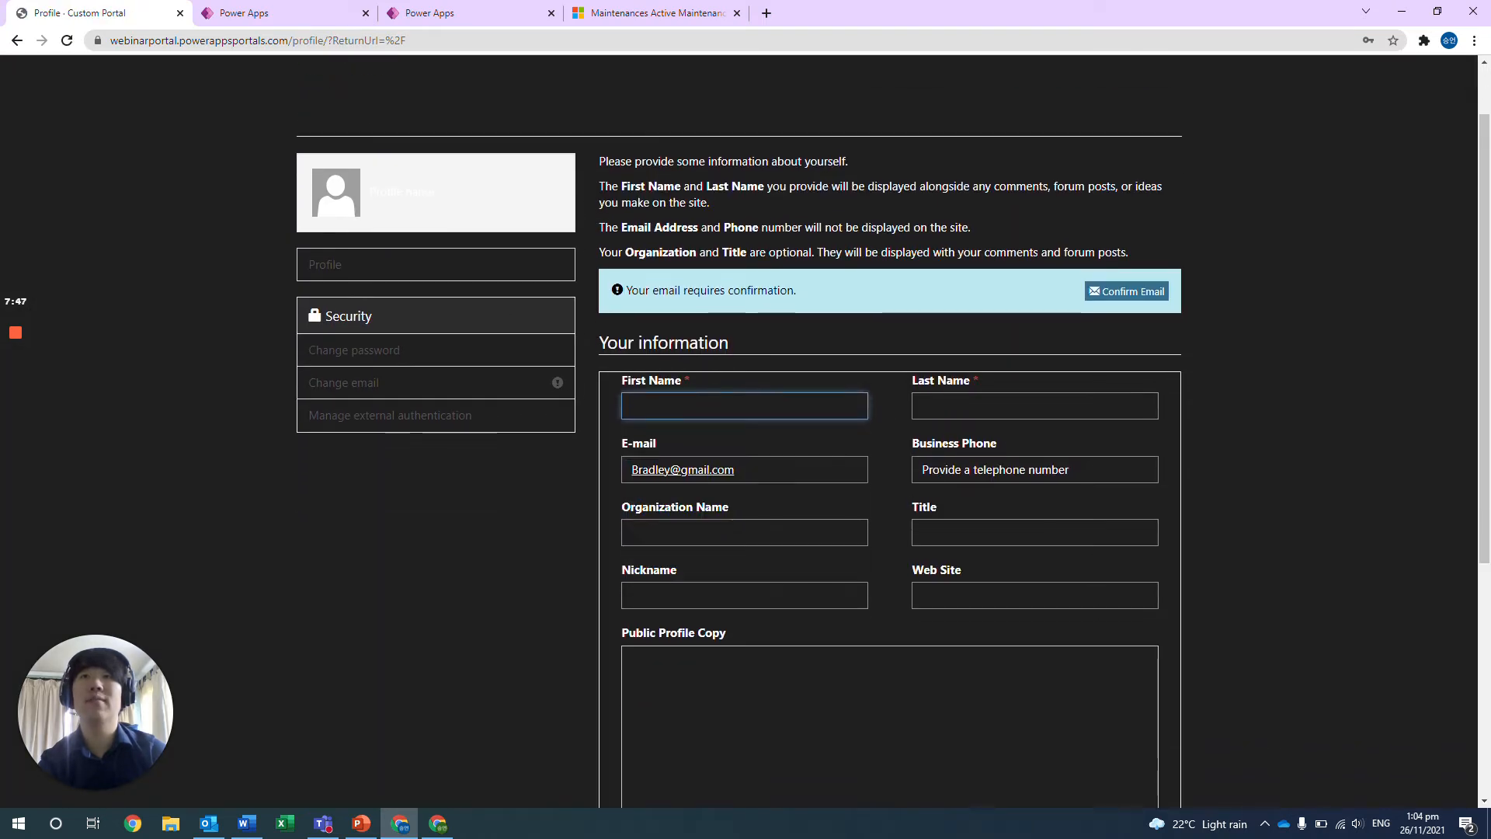
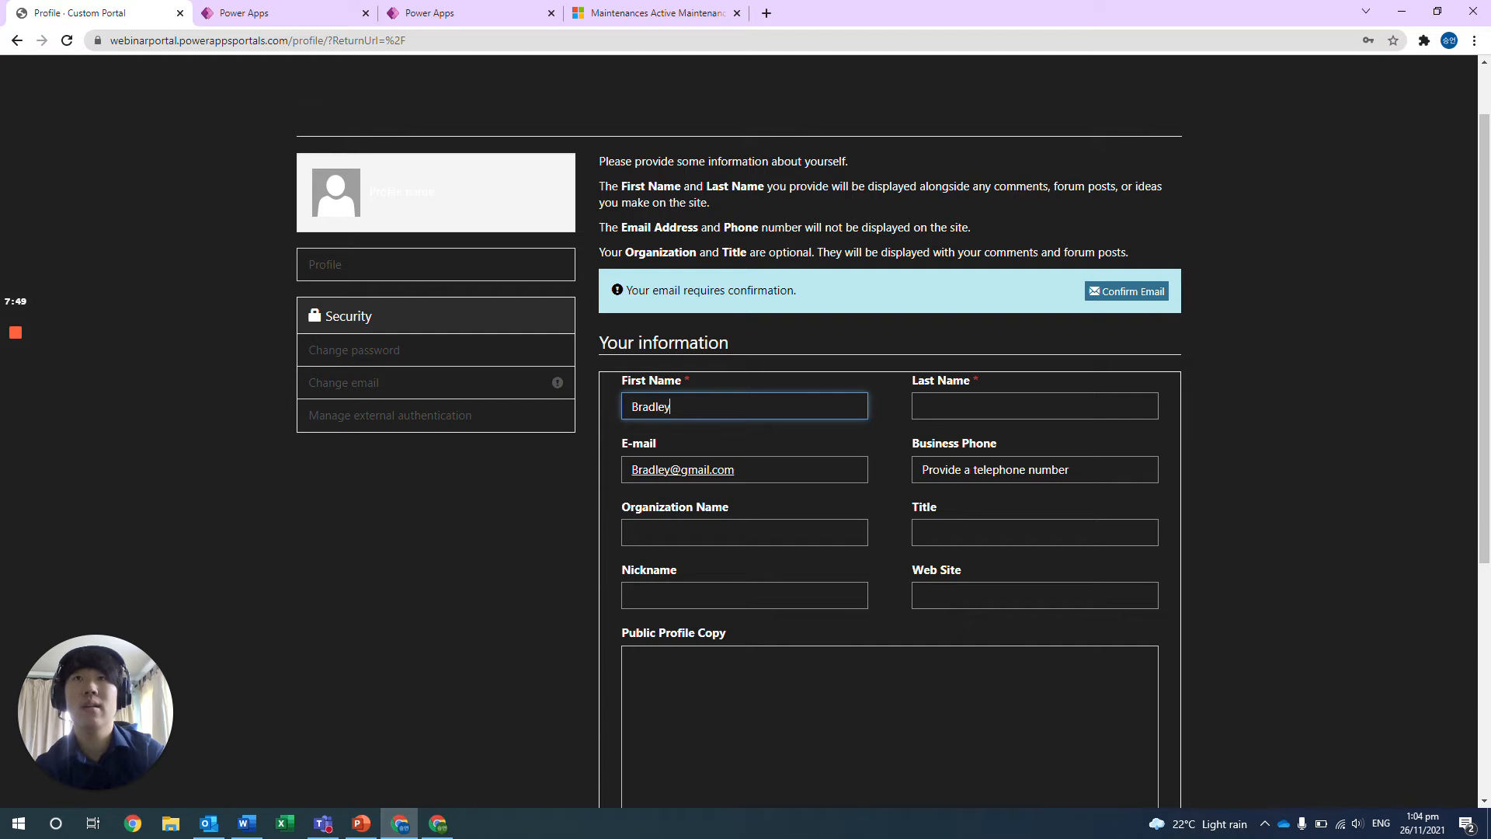
pyautogui.press('Tab')
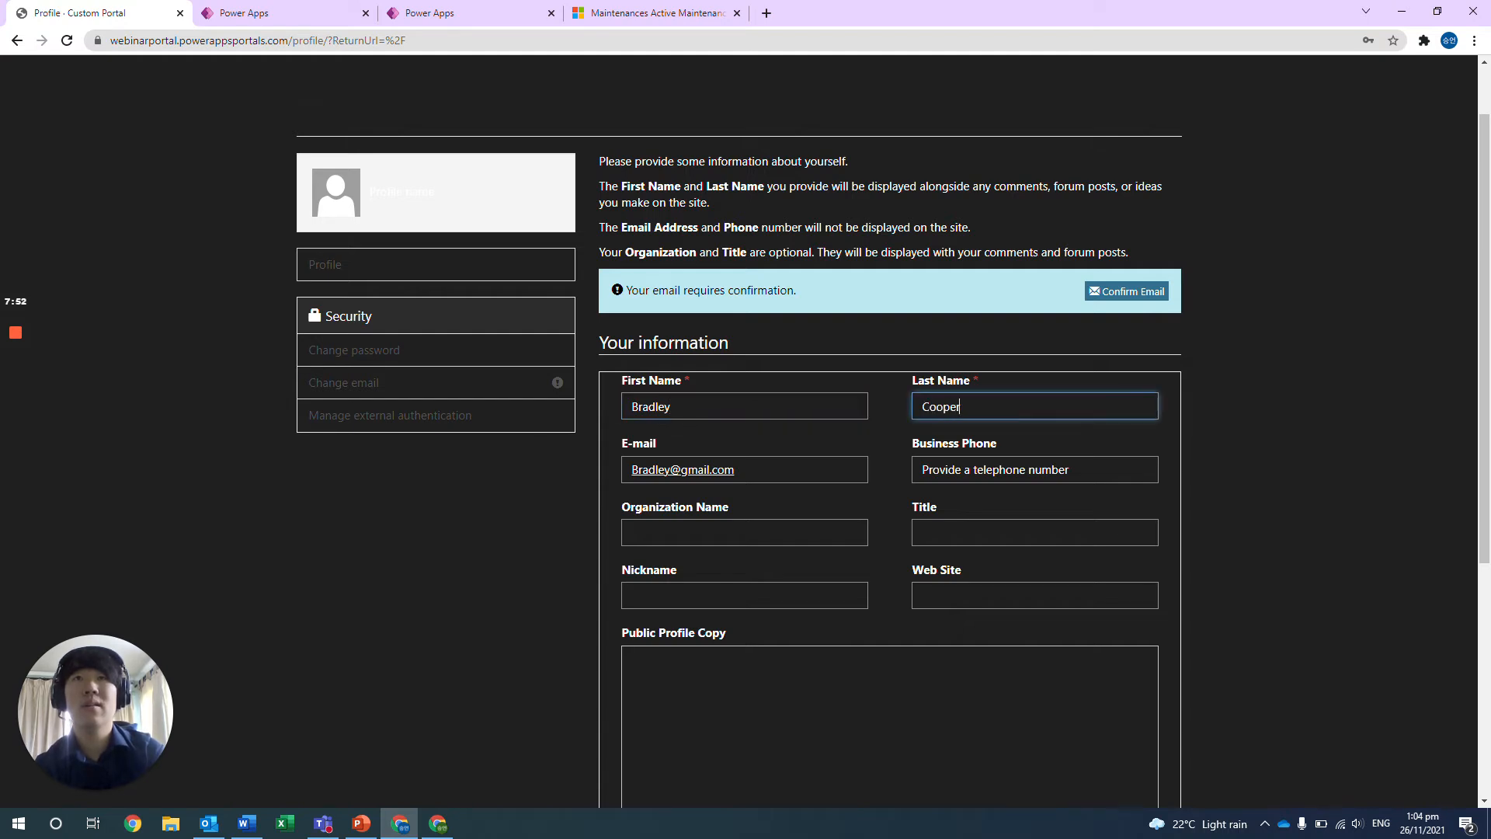
pyautogui.press('Tab')
pyautogui.press('Tab')
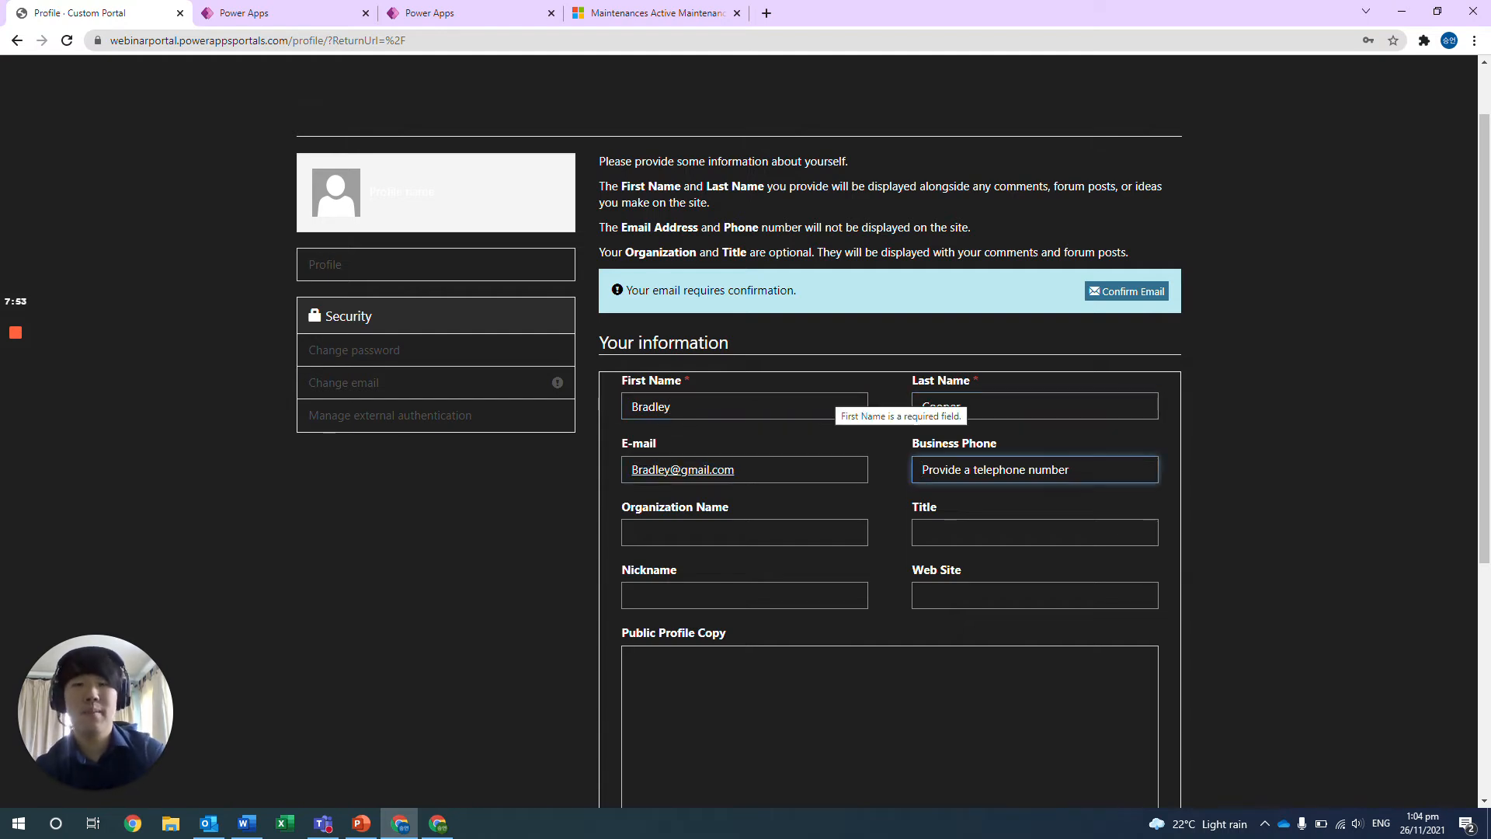
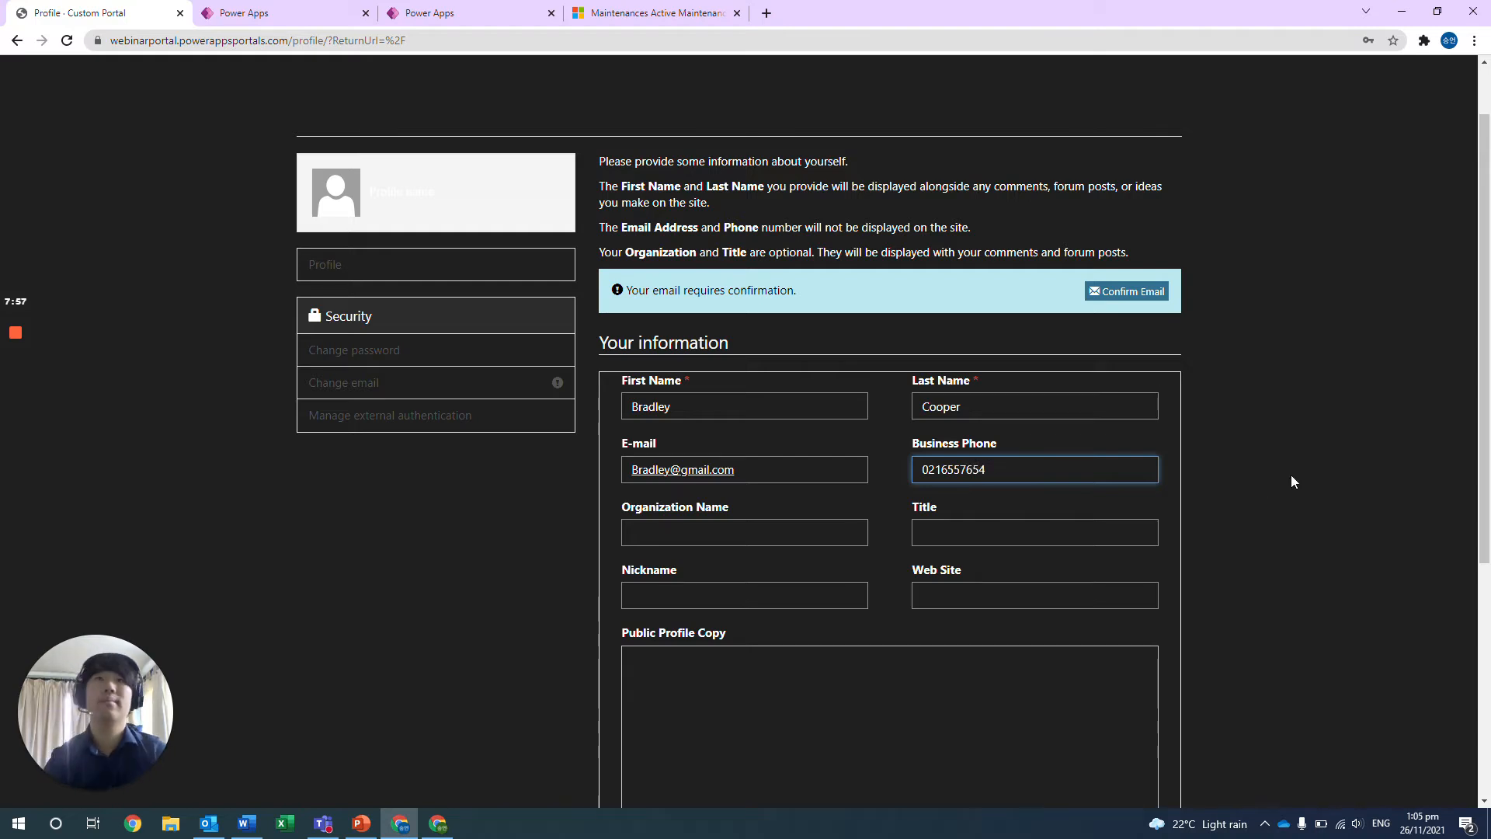
pyautogui.scroll(-5, 1277, 483)
pyautogui.click(613, 730)
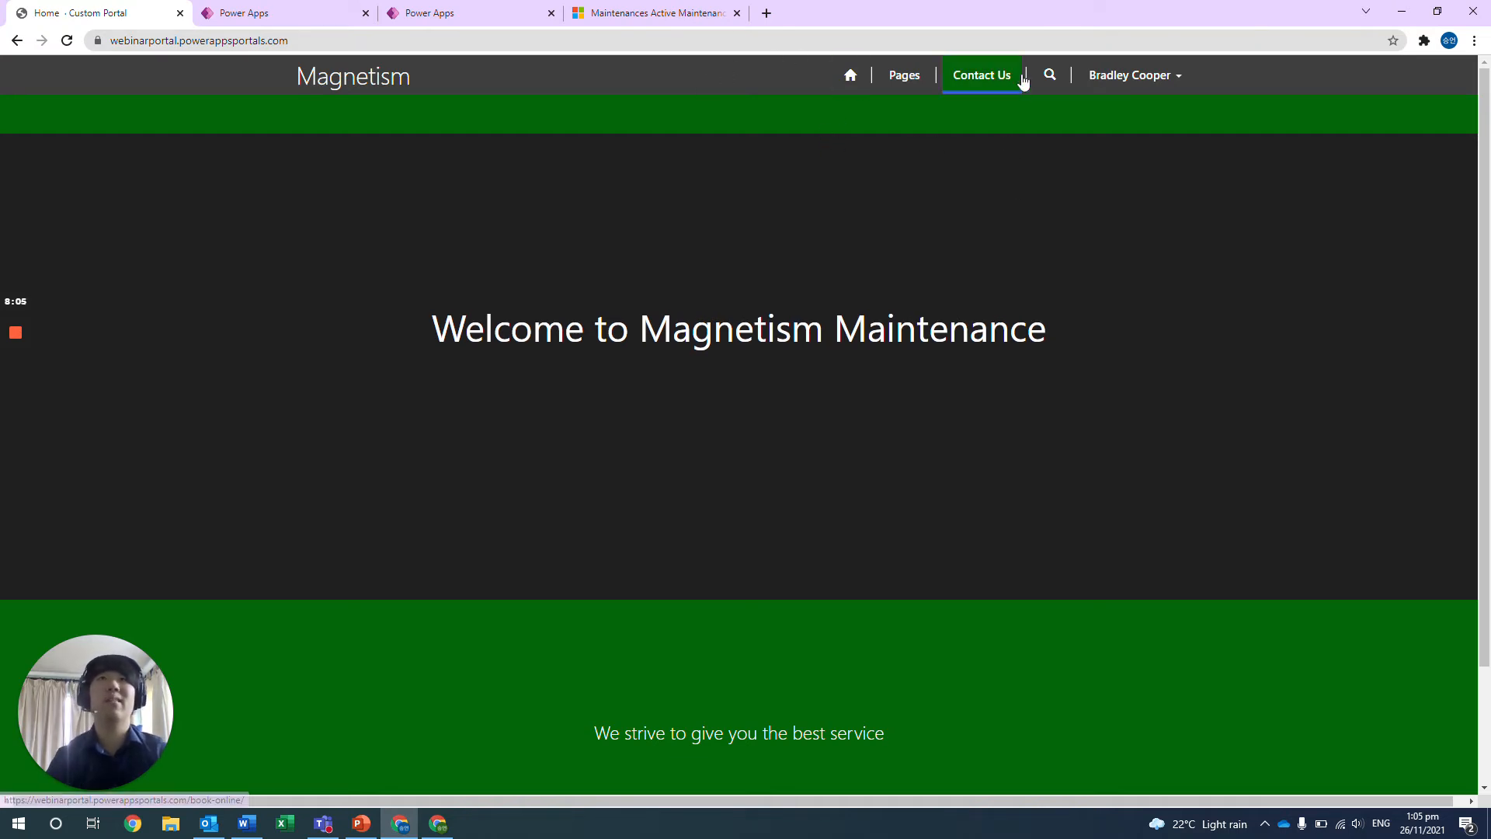
# Open the Contact Us page with the online booking form.
pyautogui.click(998, 84)
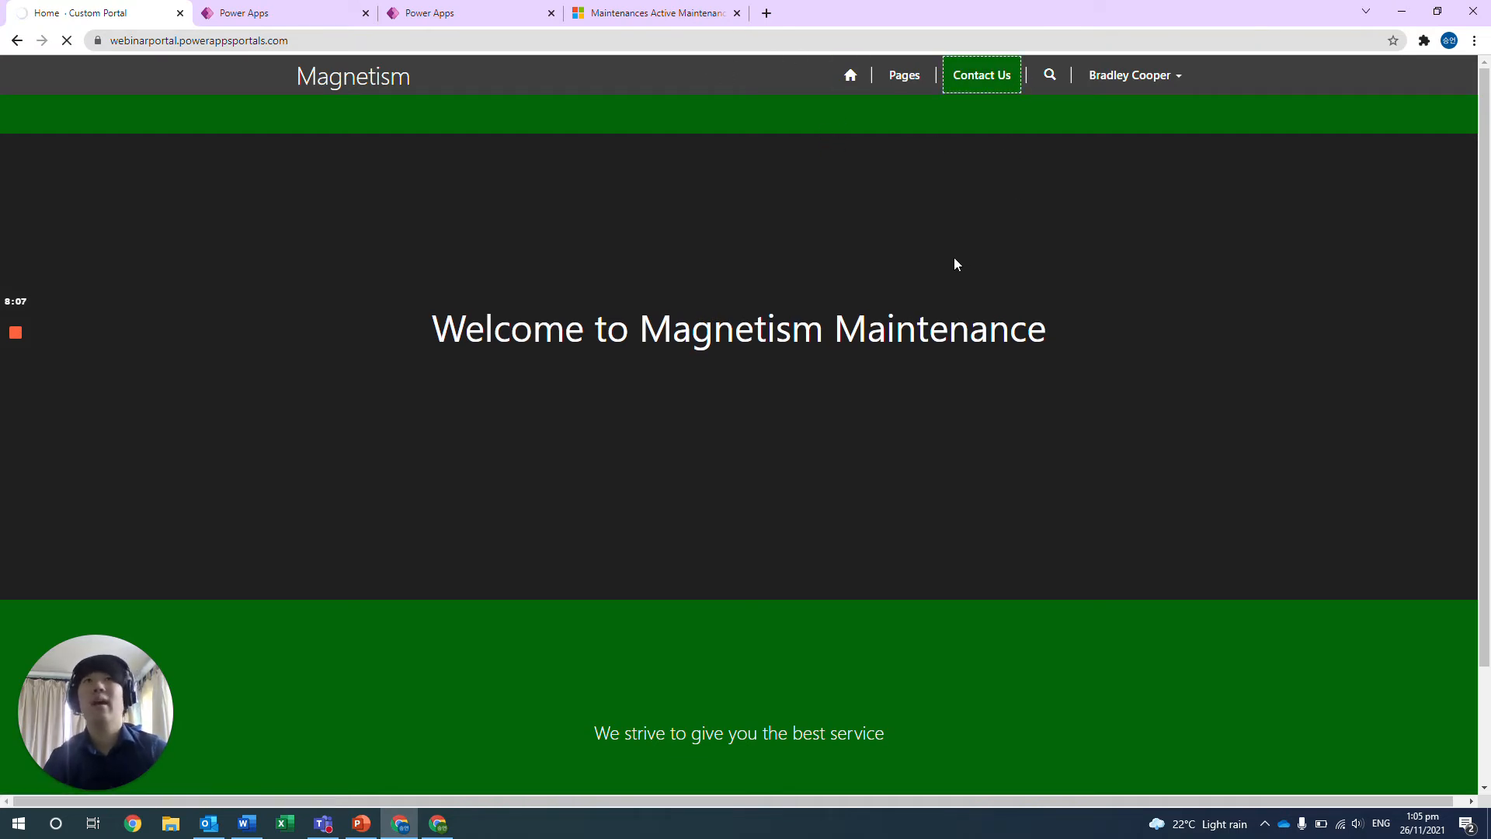
pyautogui.scroll(-2, 954, 264)
pyautogui.scroll(1, 954, 264)
# Examine the Book online form from its heading and customer field down to the problem details and submission area.
pyautogui.moveTo(648, 224); pyautogui.dragTo(264, 184)
pyautogui.click(267, 186)
pyautogui.scroll(-2, 513, 326)
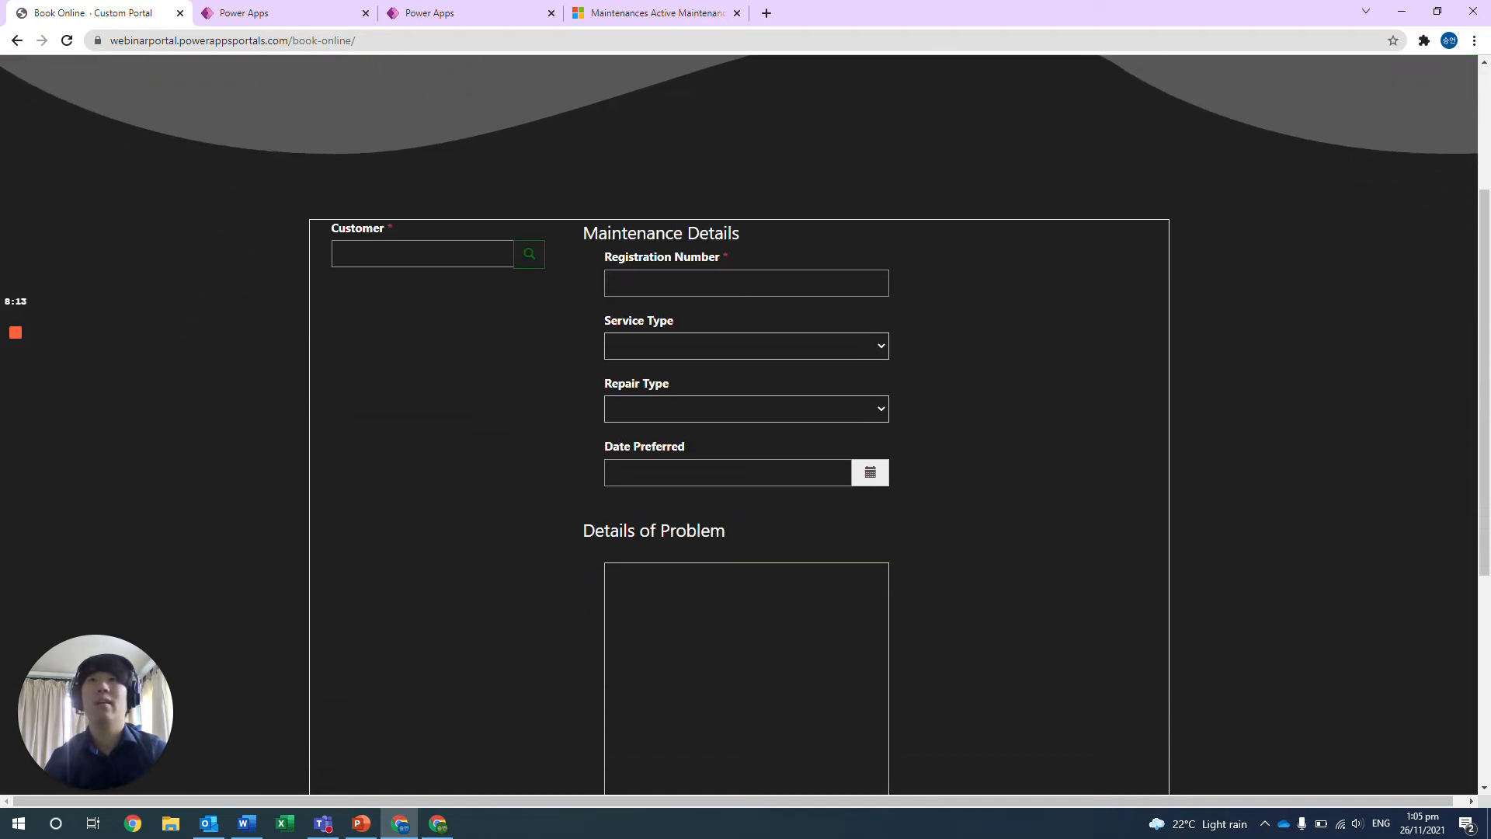
pyautogui.scroll(-5, 746, 419)
pyautogui.scroll(1, 746, 420)
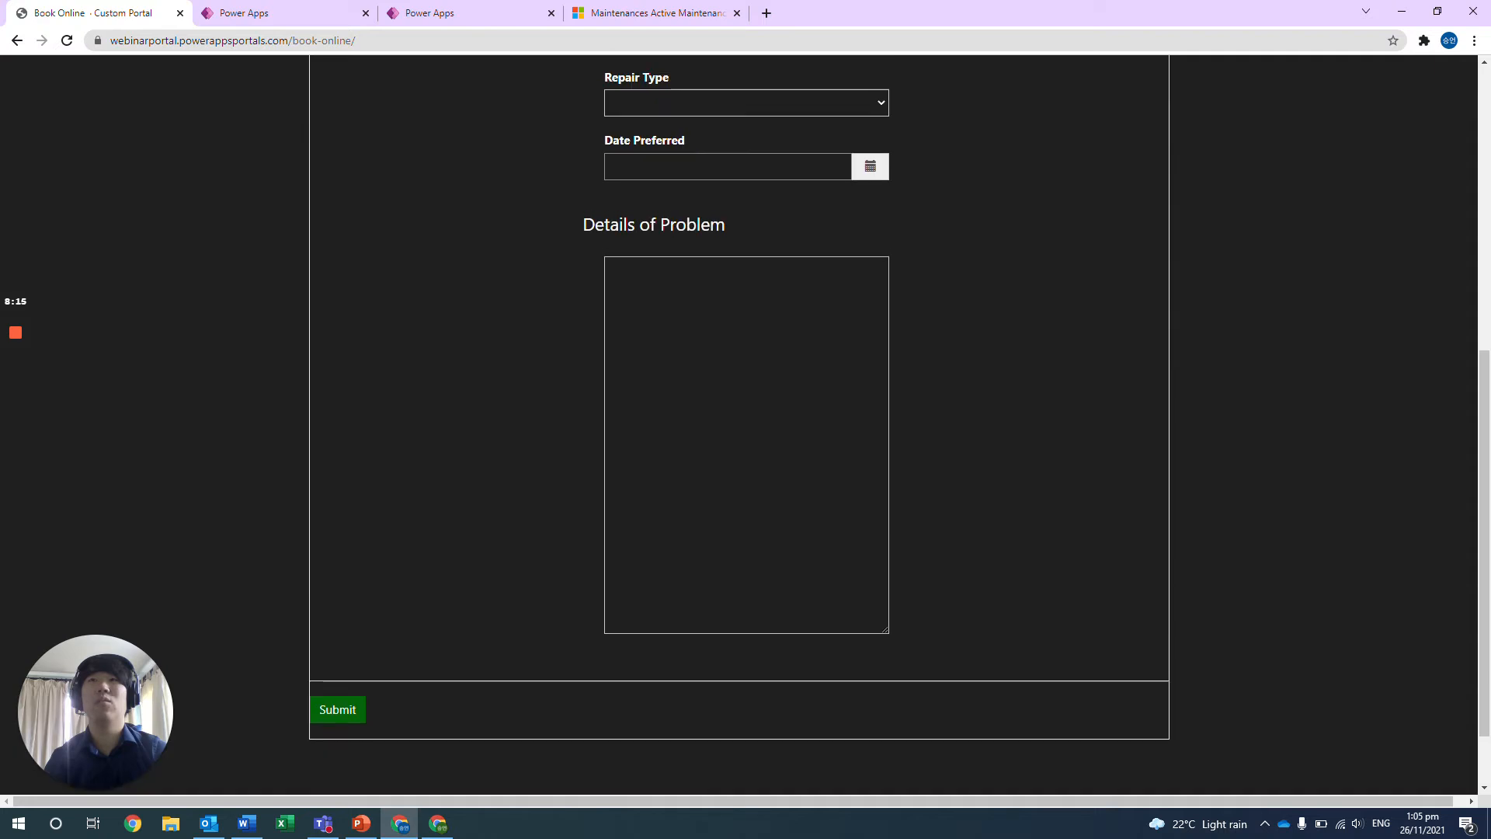
pyautogui.scroll(2, 745, 419)
pyautogui.scroll(4, 745, 420)
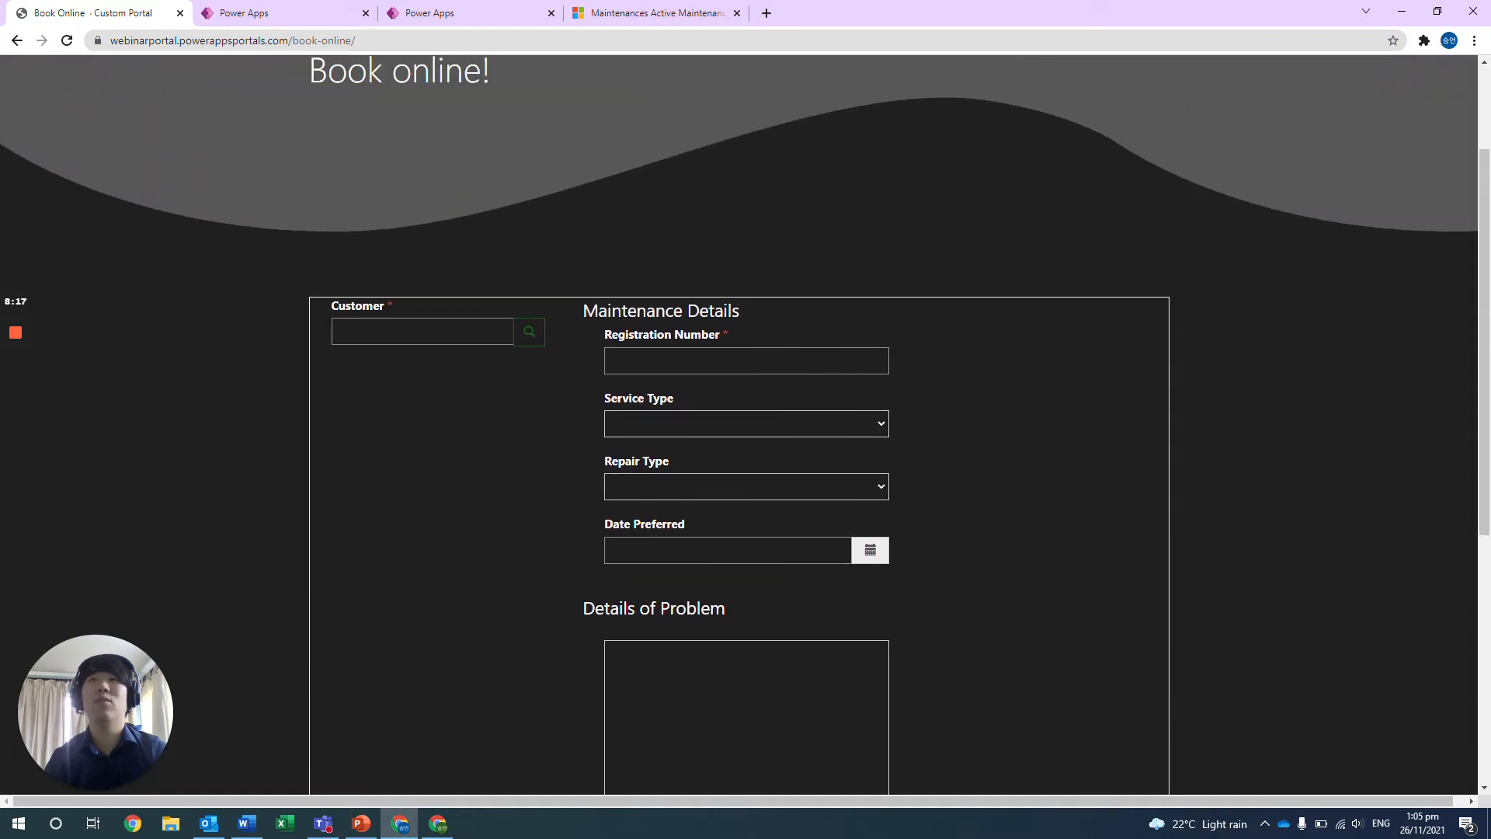
pyautogui.scroll(-1, 745, 420)
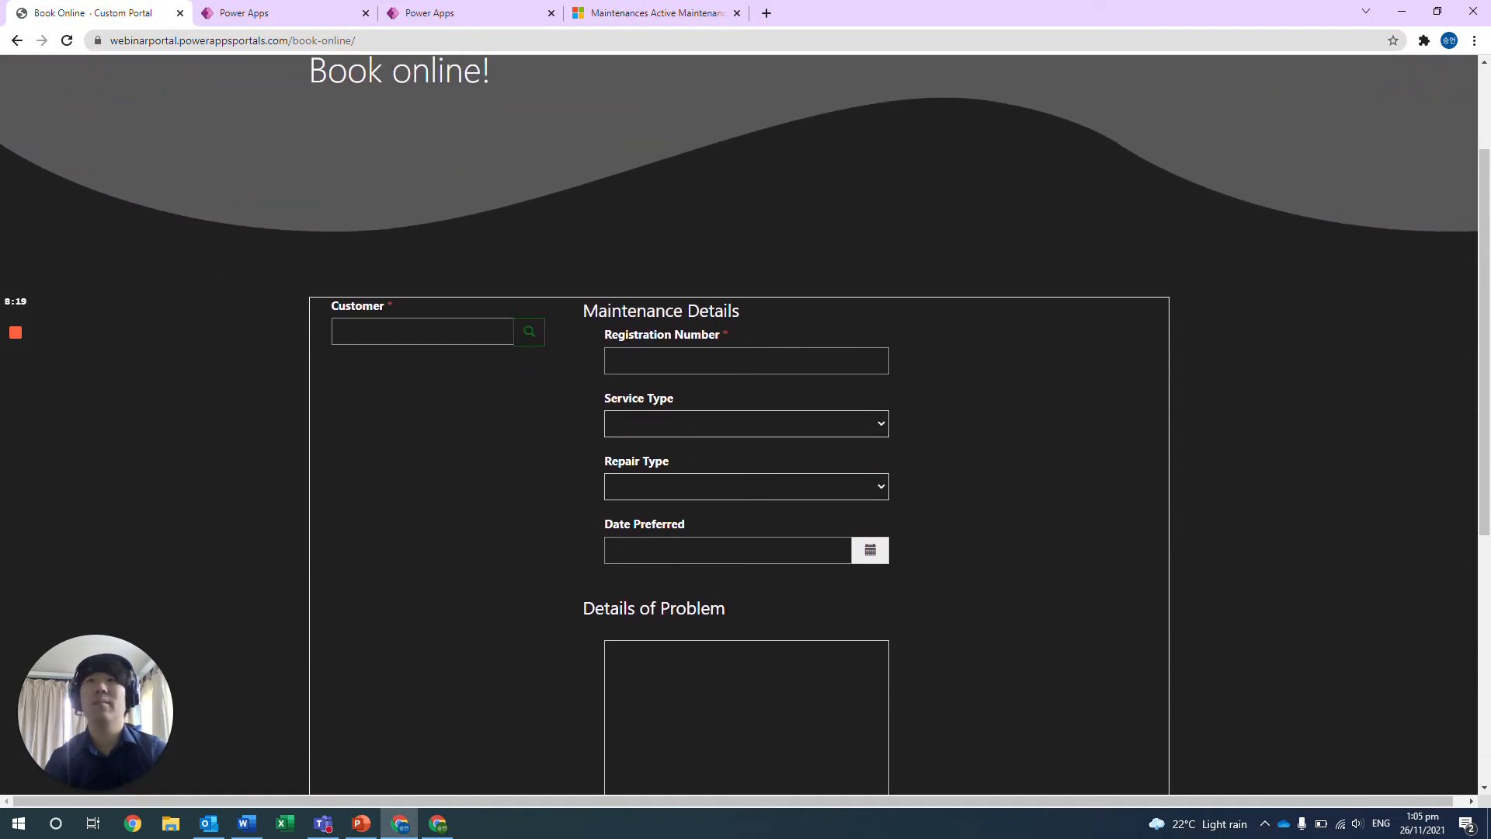
# Set the booking's customer to the newly registered contact, using the Contacts Lookup View.
pyautogui.click(520, 333)
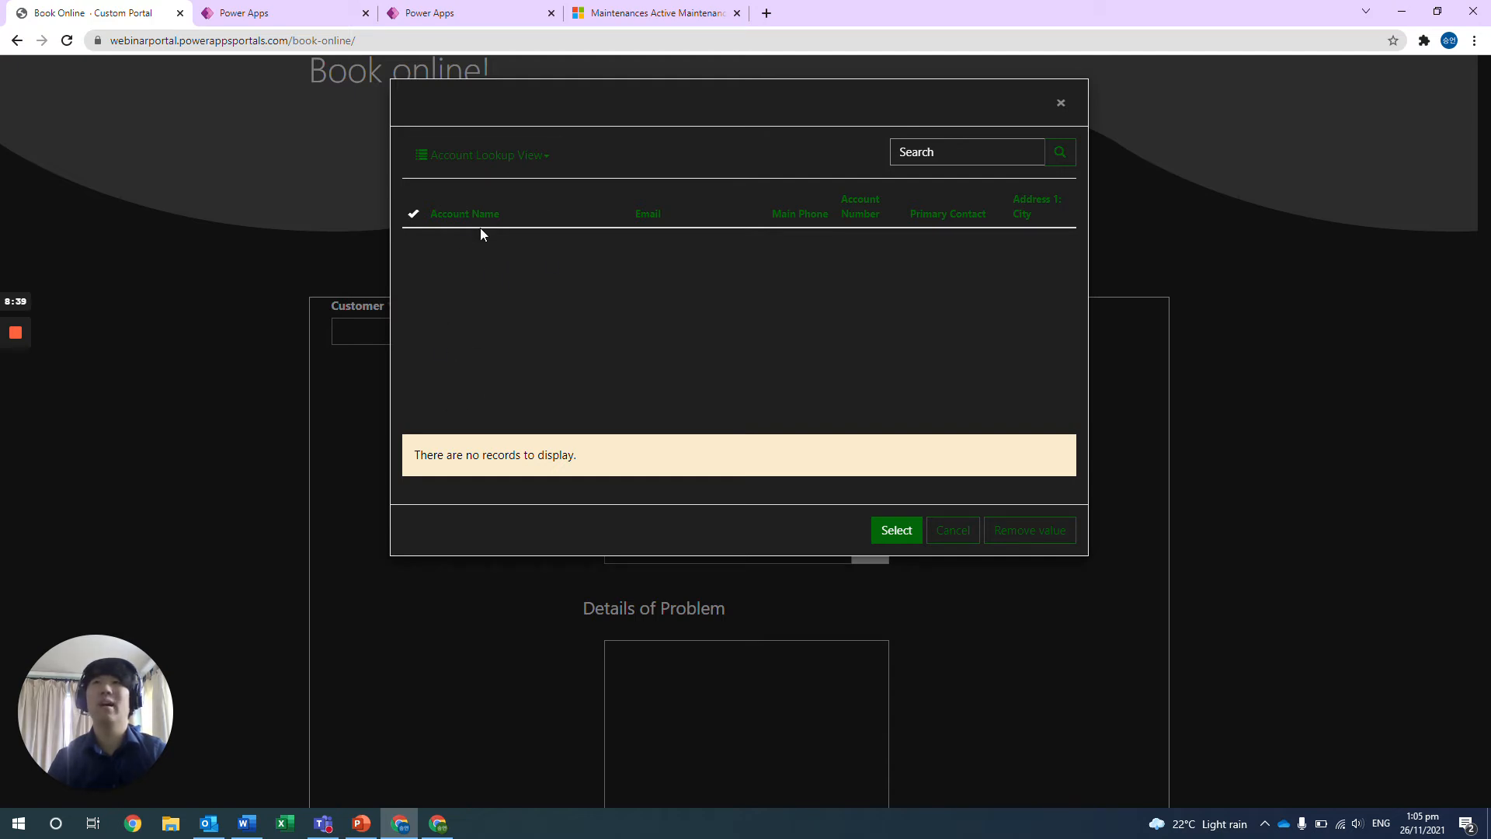
pyautogui.click(548, 160)
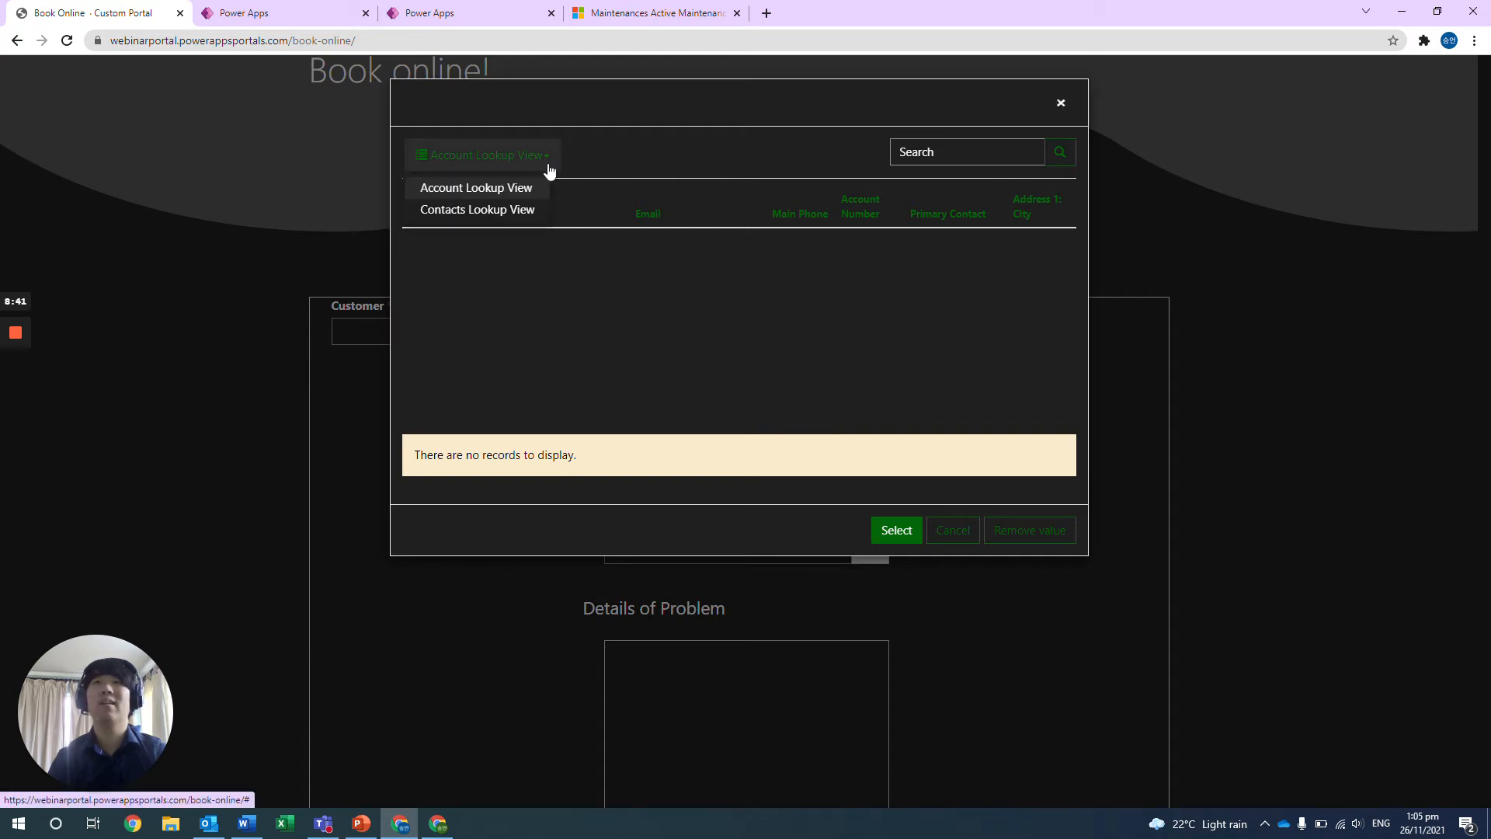
pyautogui.click(517, 210)
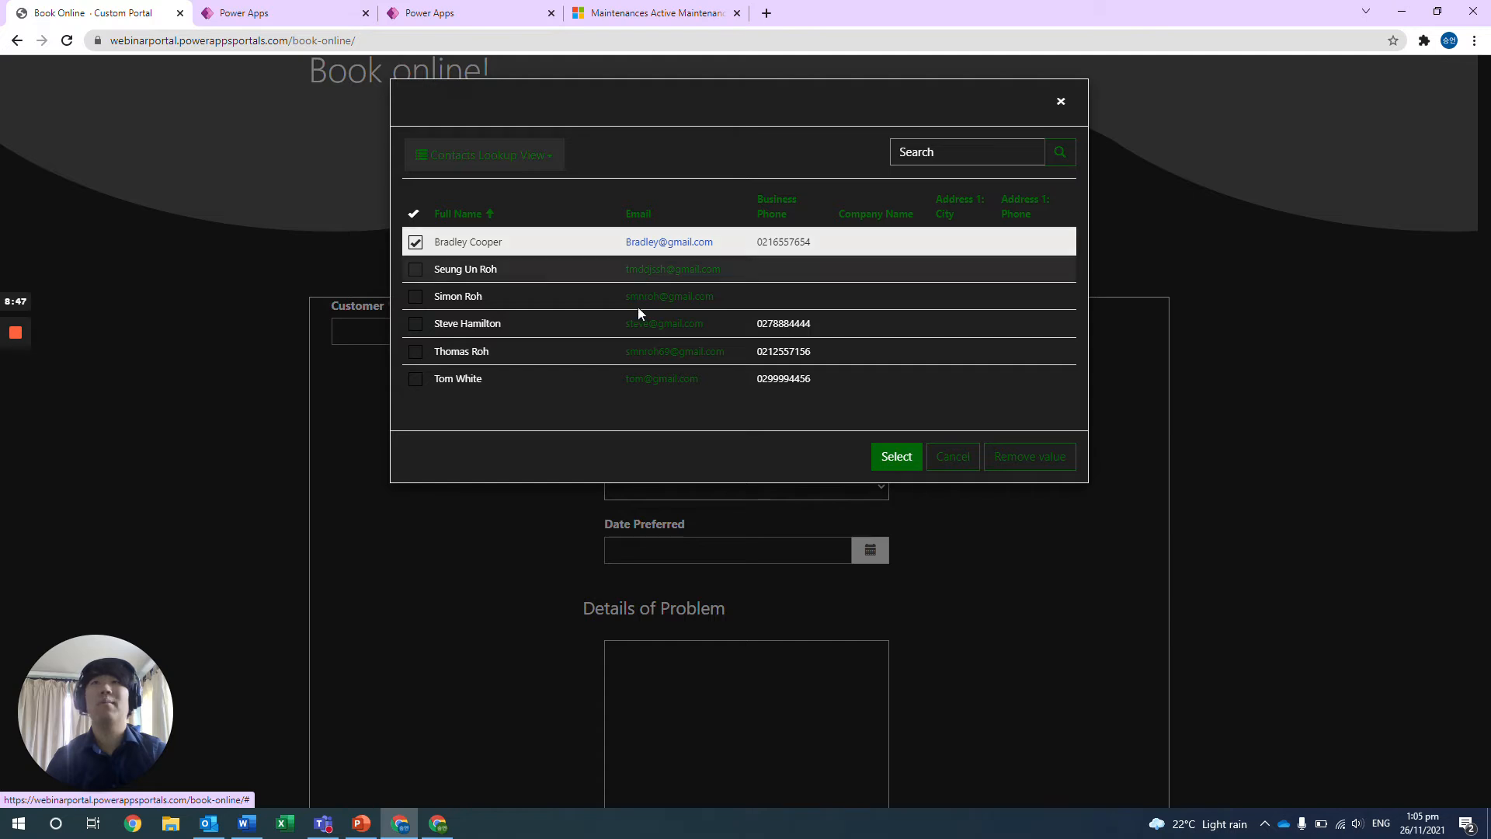
pyautogui.click(894, 458)
pyautogui.click(832, 362)
pyautogui.click(897, 407)
pyautogui.scroll(-1, 790, 623)
pyautogui.scroll(-7, 790, 623)
pyautogui.scroll(8, 762, 517)
pyautogui.scroll(-1, 724, 496)
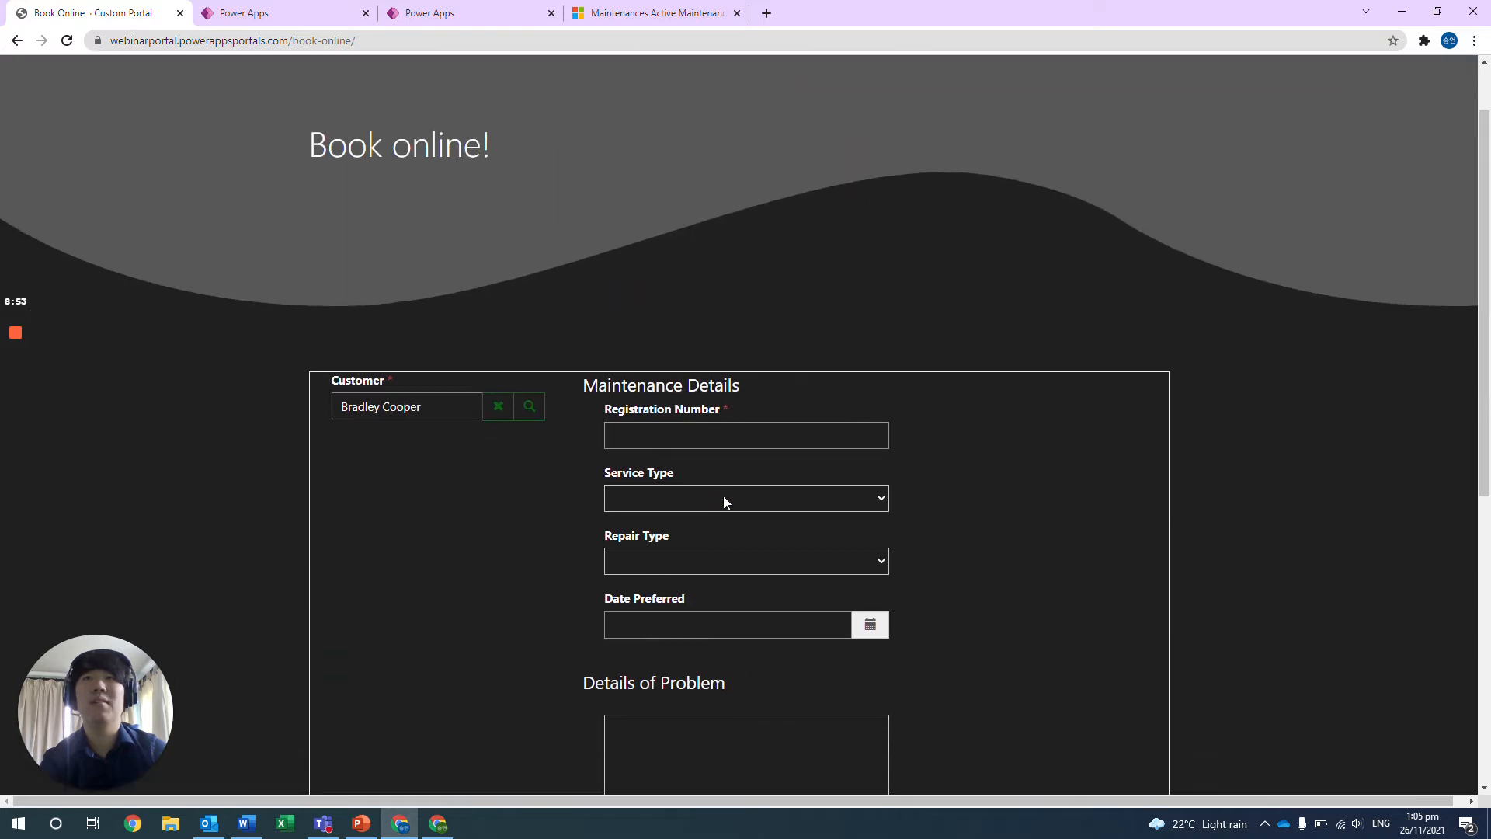
pyautogui.scroll(-1, 724, 495)
pyautogui.click(711, 360)
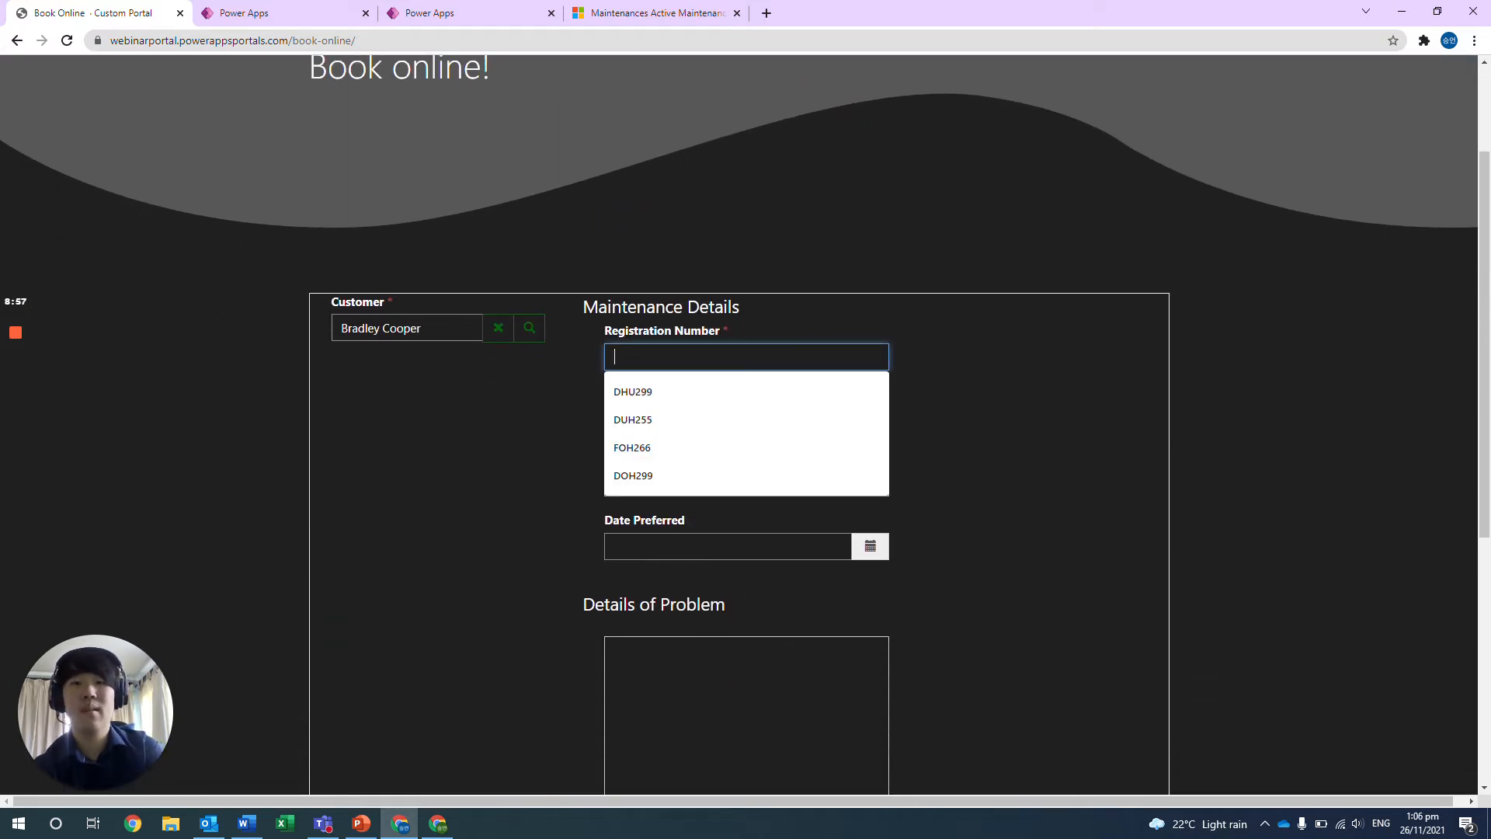
pyautogui.write('POV')
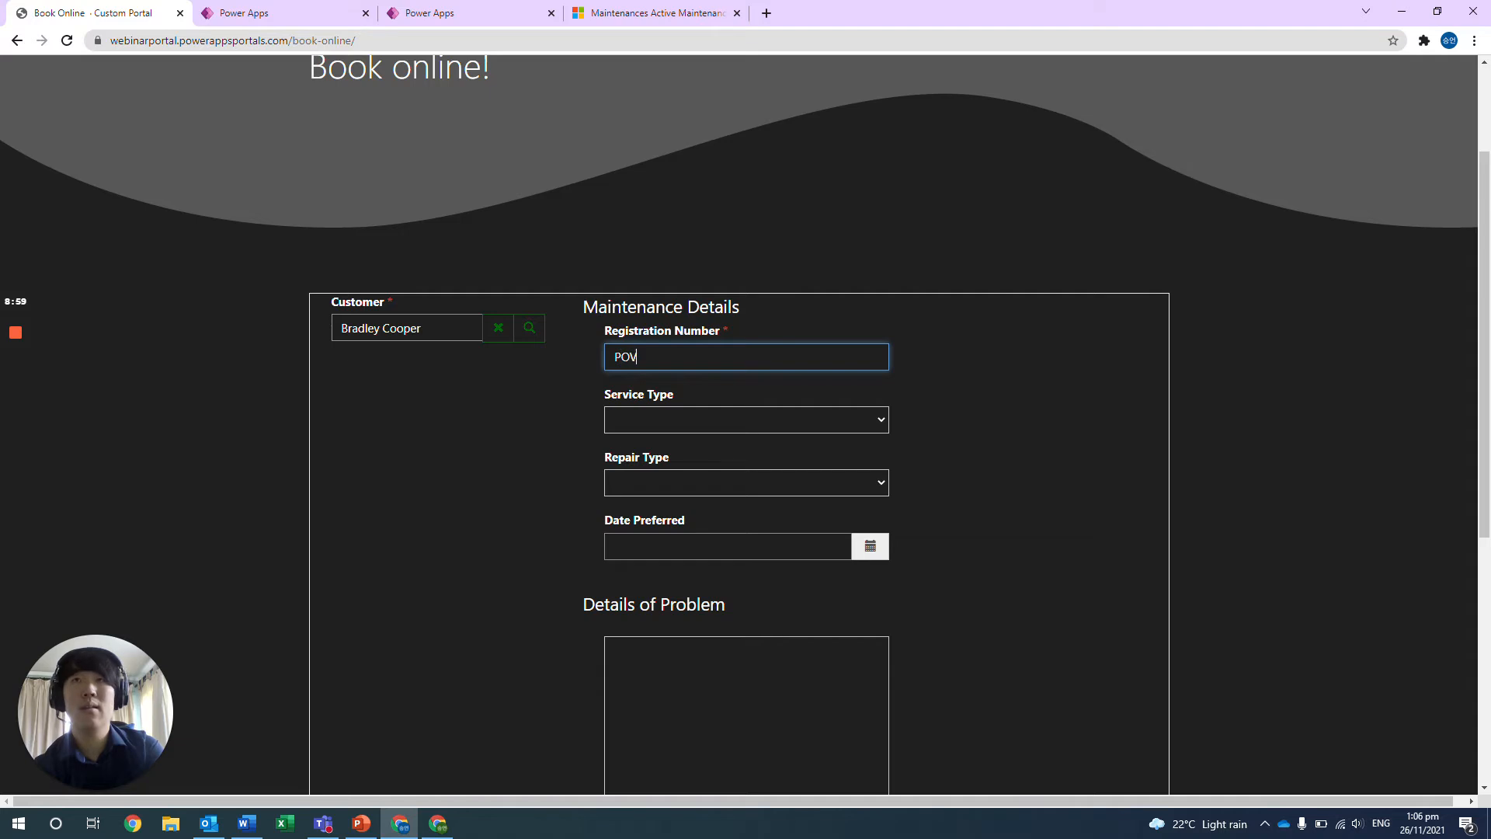
pyautogui.write('299')
pyautogui.press('Tab')
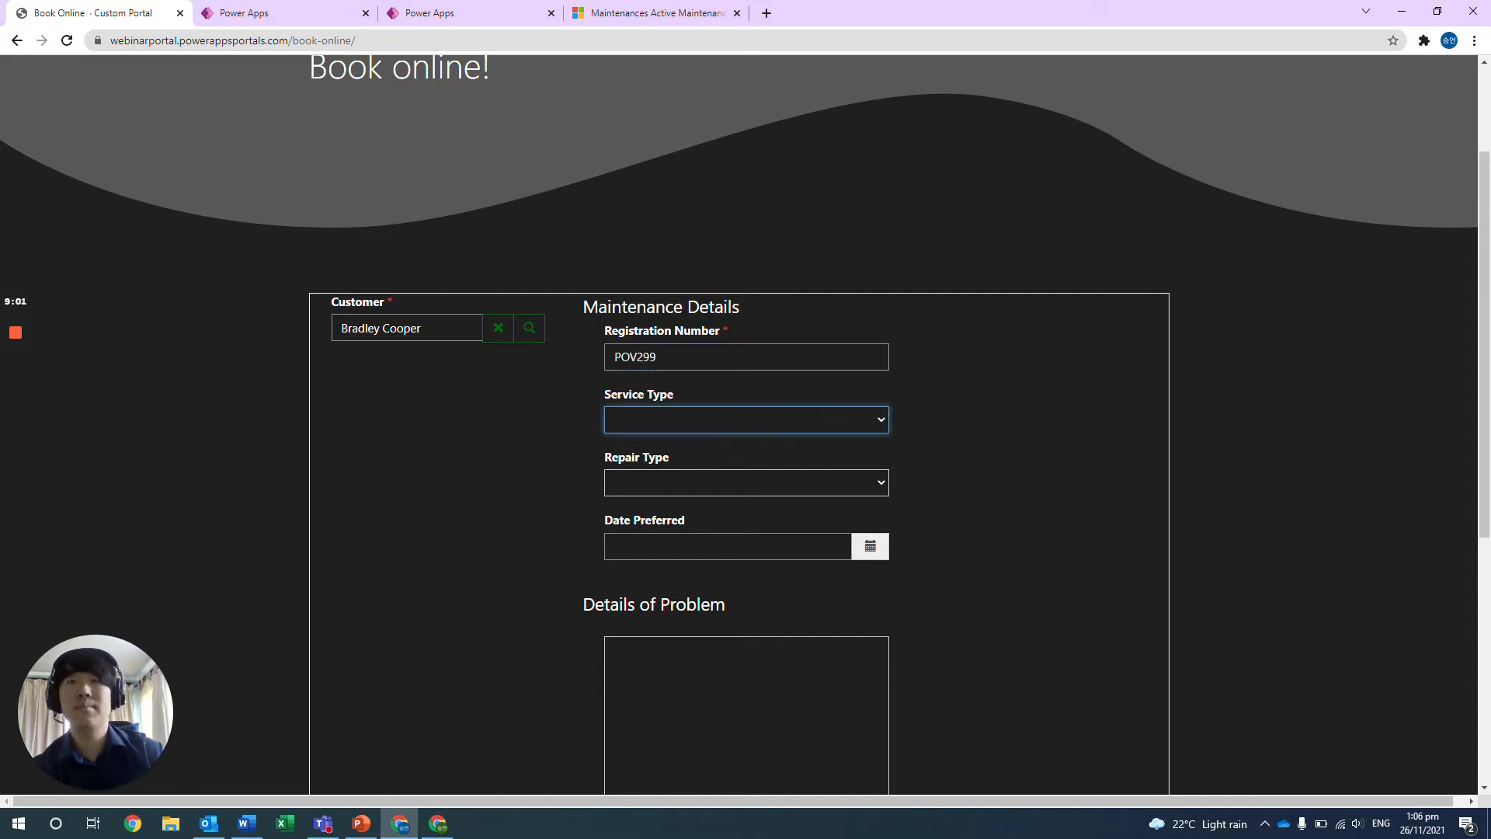
# Set the service type to Premium Service and the repair type to Battery/Electircal.
pyautogui.click(651, 423)
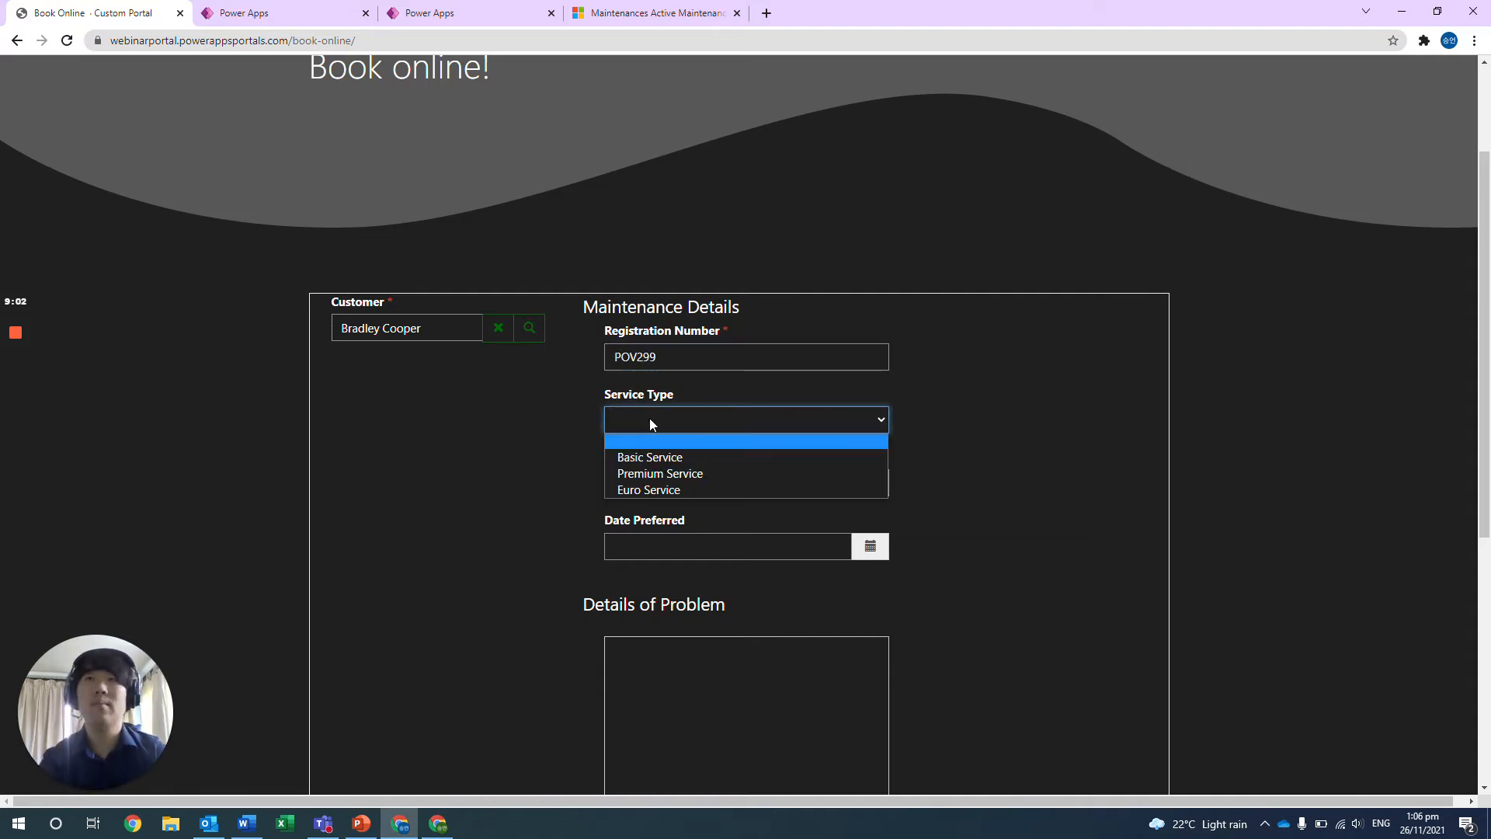
pyautogui.click(659, 473)
pyautogui.click(672, 483)
pyautogui.click(663, 526)
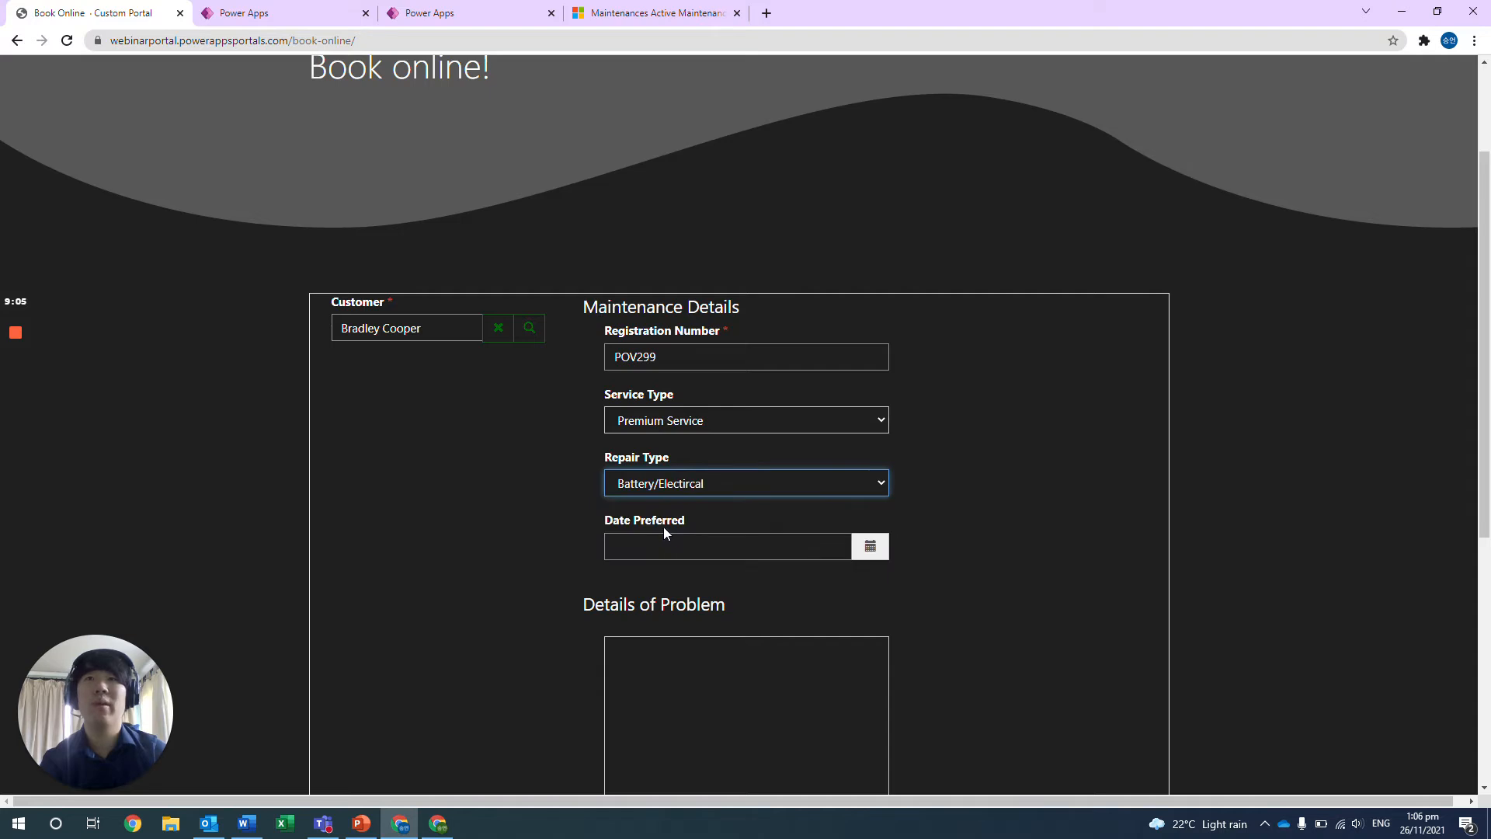
# Set the booking's preferred date to 30/11/2021 using the calendar.
pyautogui.scroll(-1, 664, 527)
pyautogui.click(697, 476)
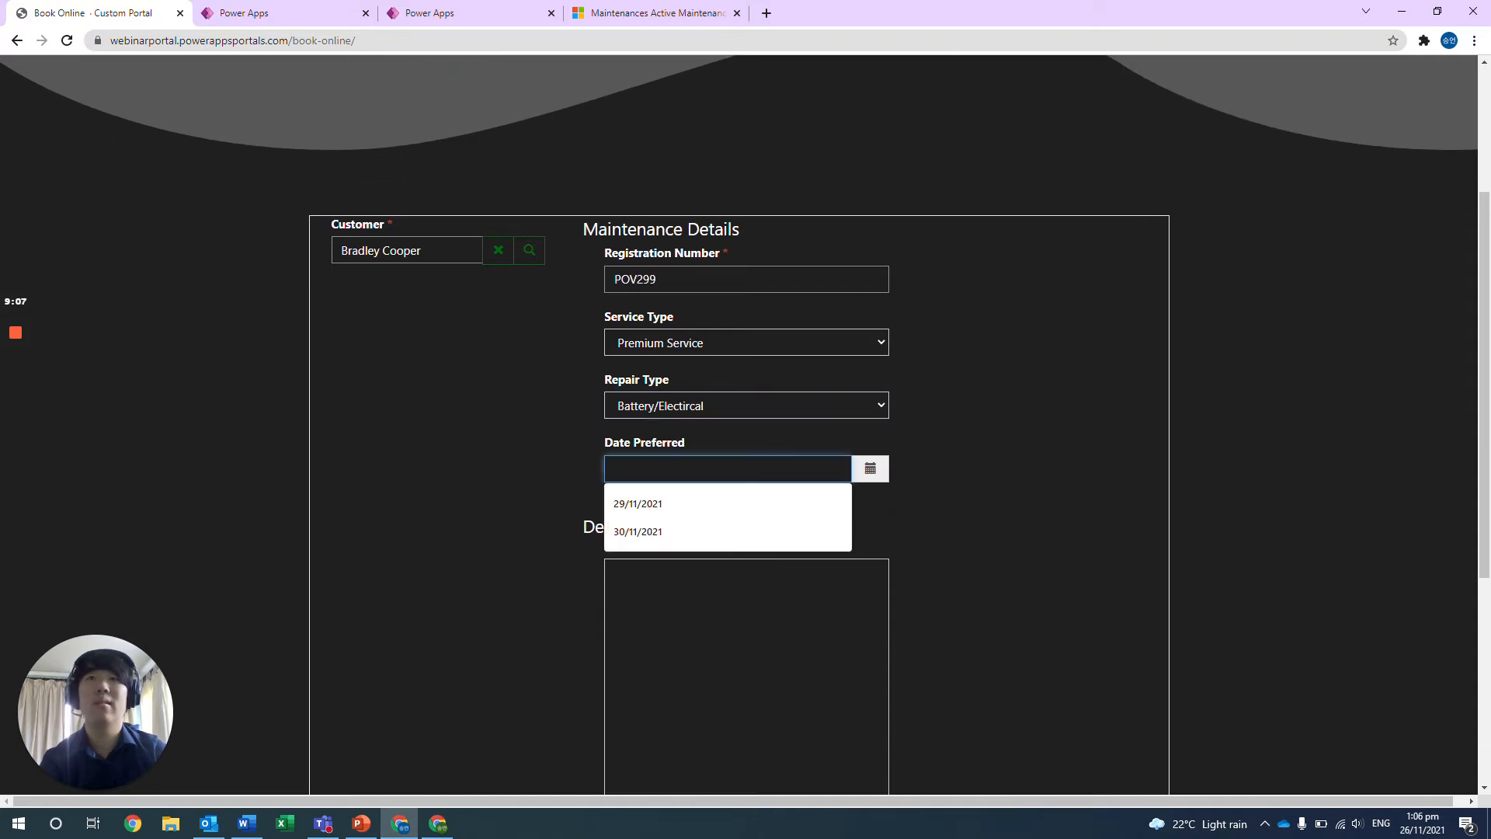
pyautogui.click(871, 469)
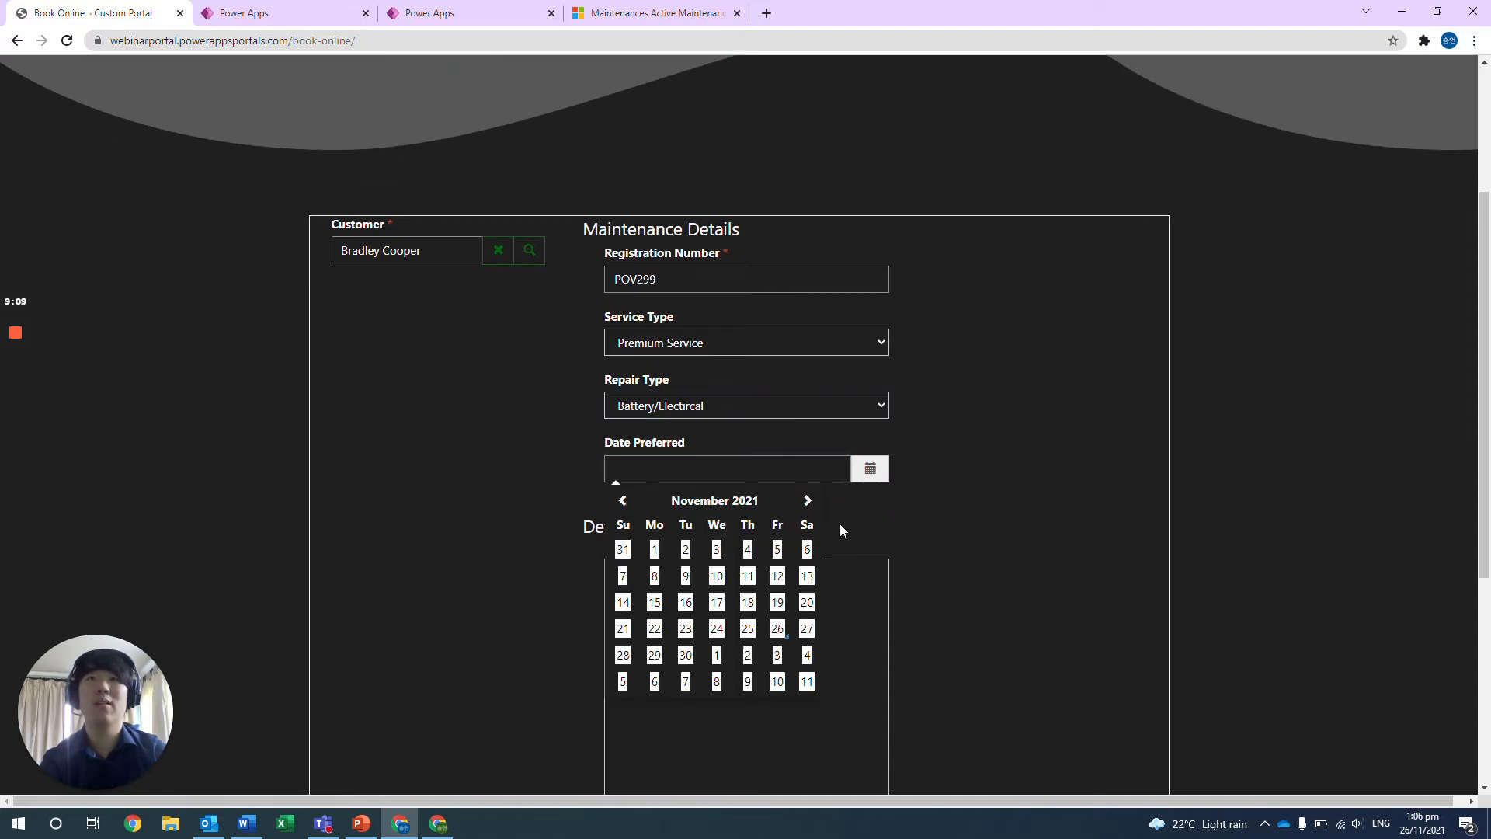
pyautogui.click(696, 662)
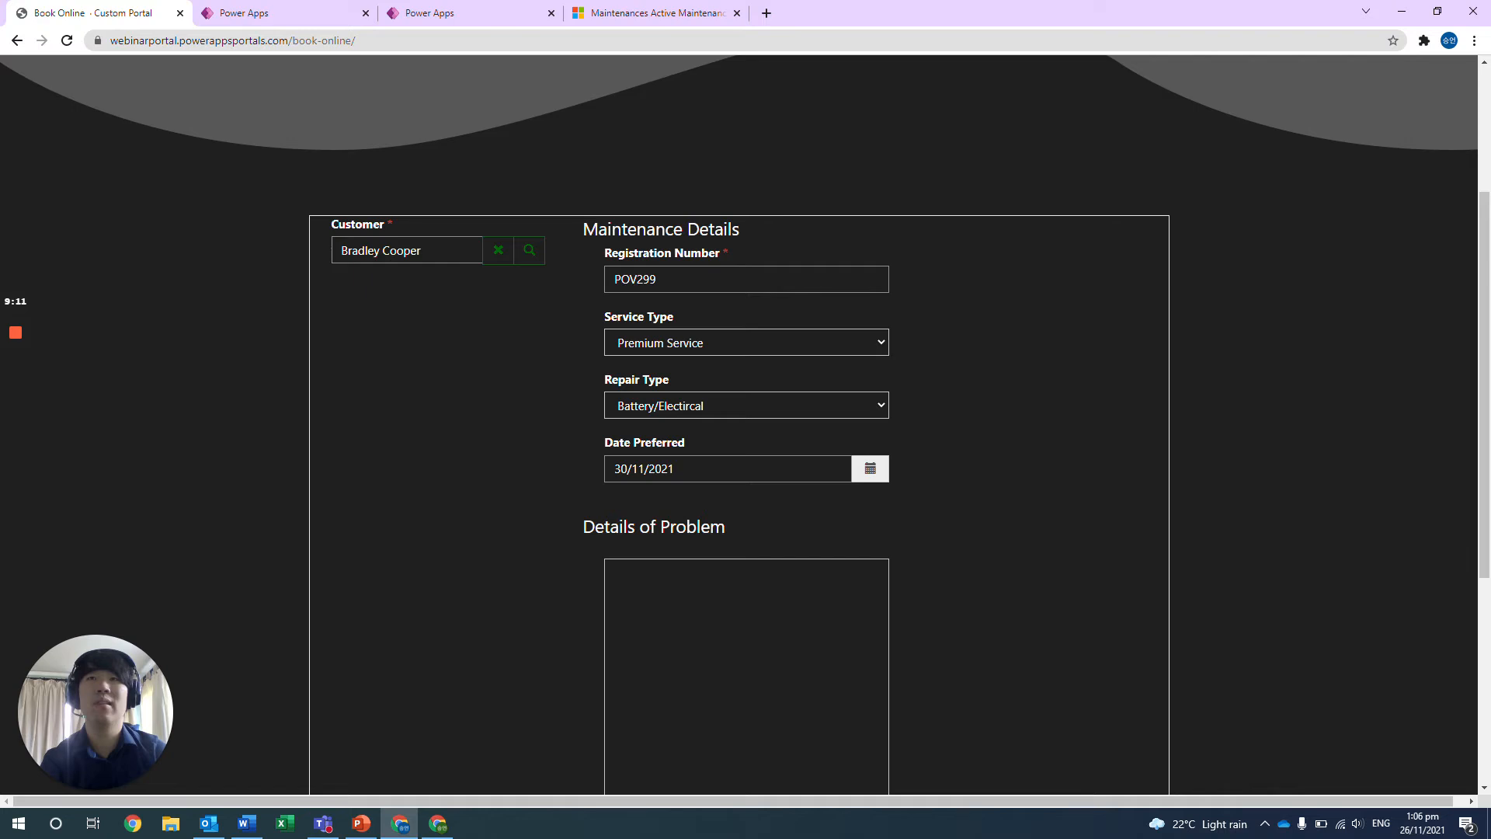
pyautogui.scroll(-1, 746, 638)
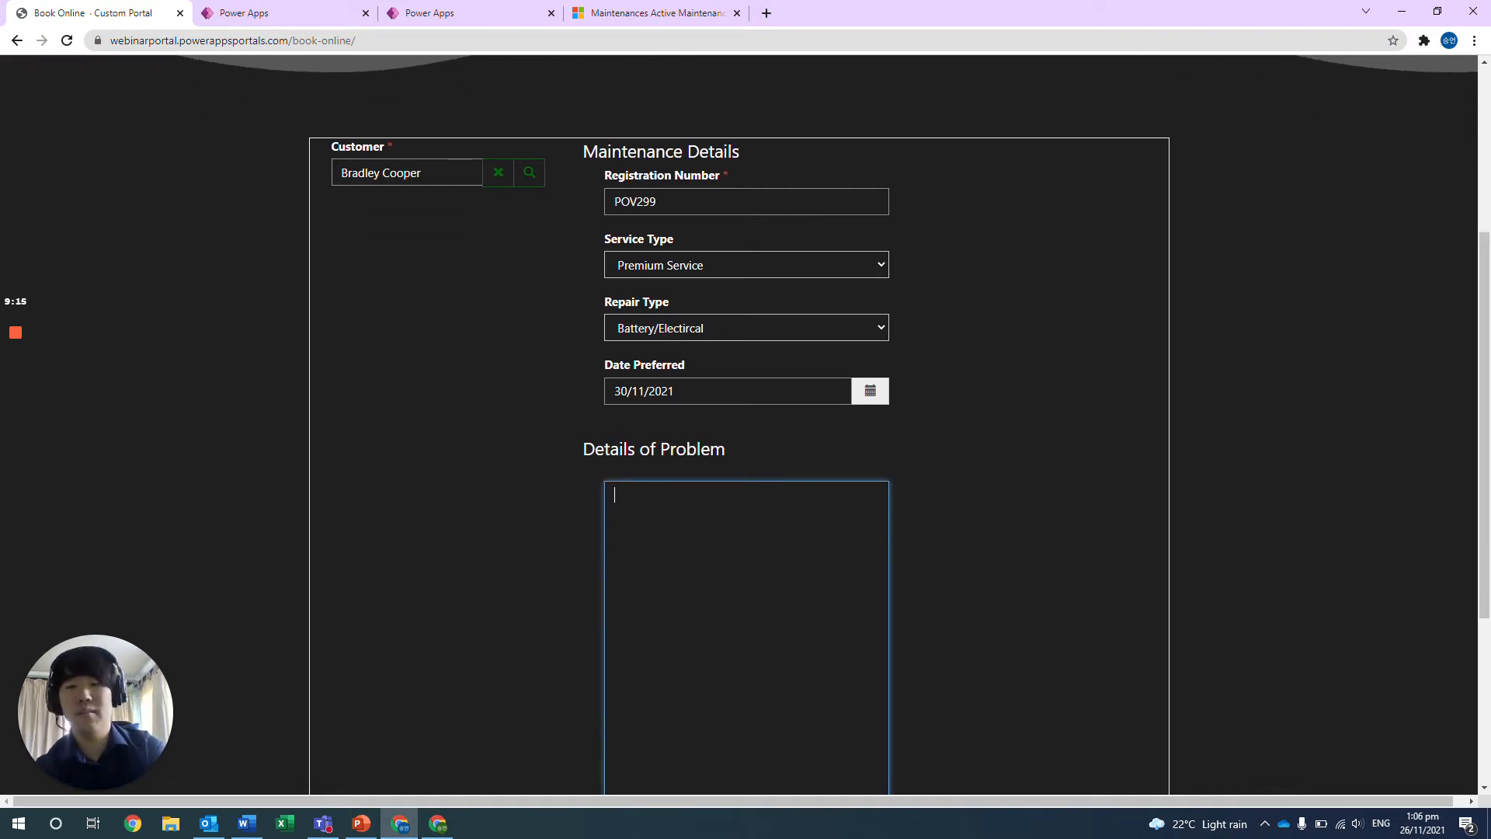
# Enter "Car won't start - could be battery problem." as the details of the problem and submit the booking.
pyautogui.write('Car ')
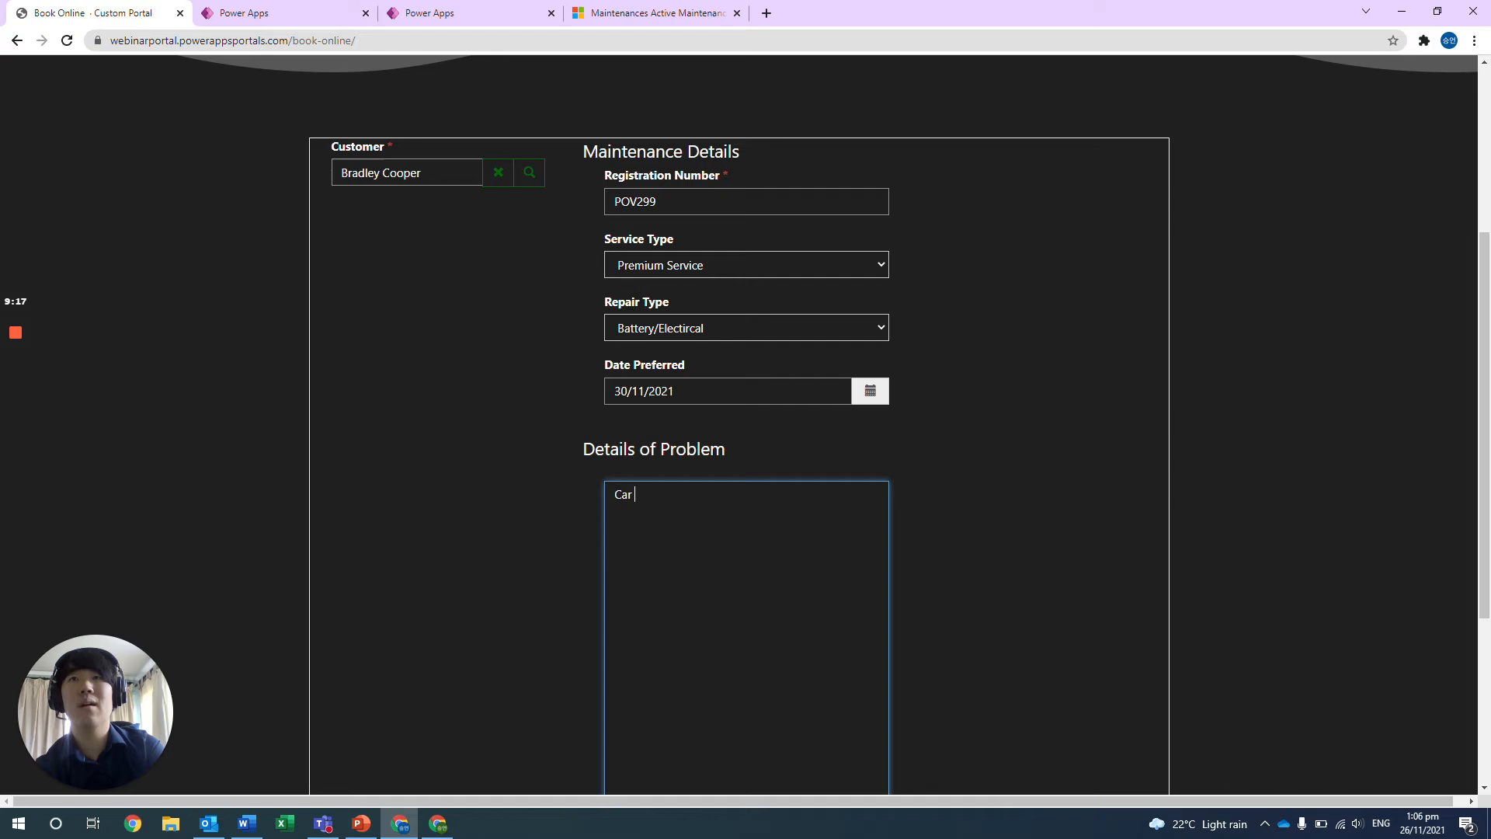
pyautogui.write("won't start - coul")
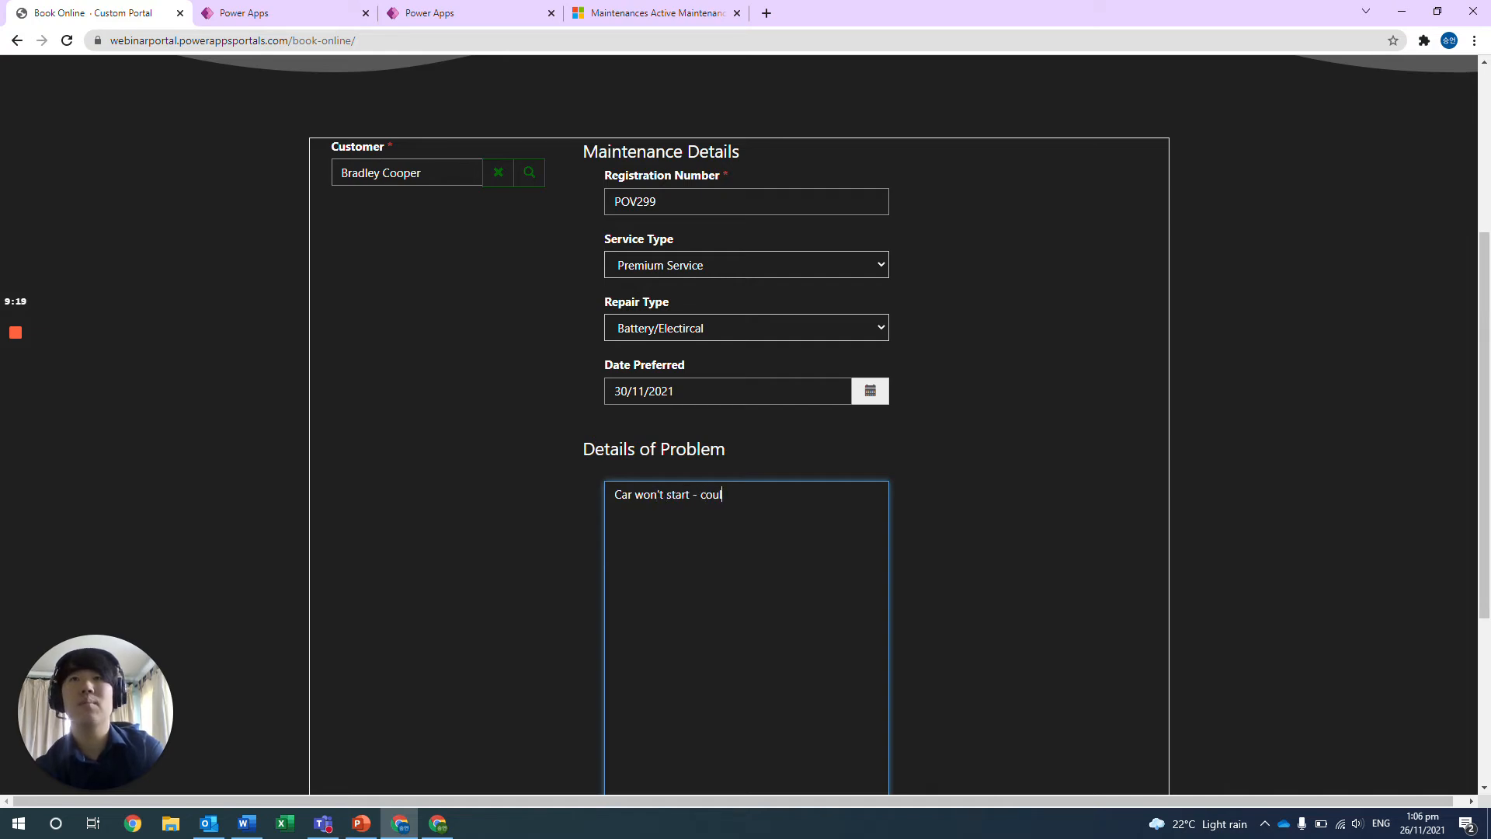
pyautogui.write('d be battery problem.')
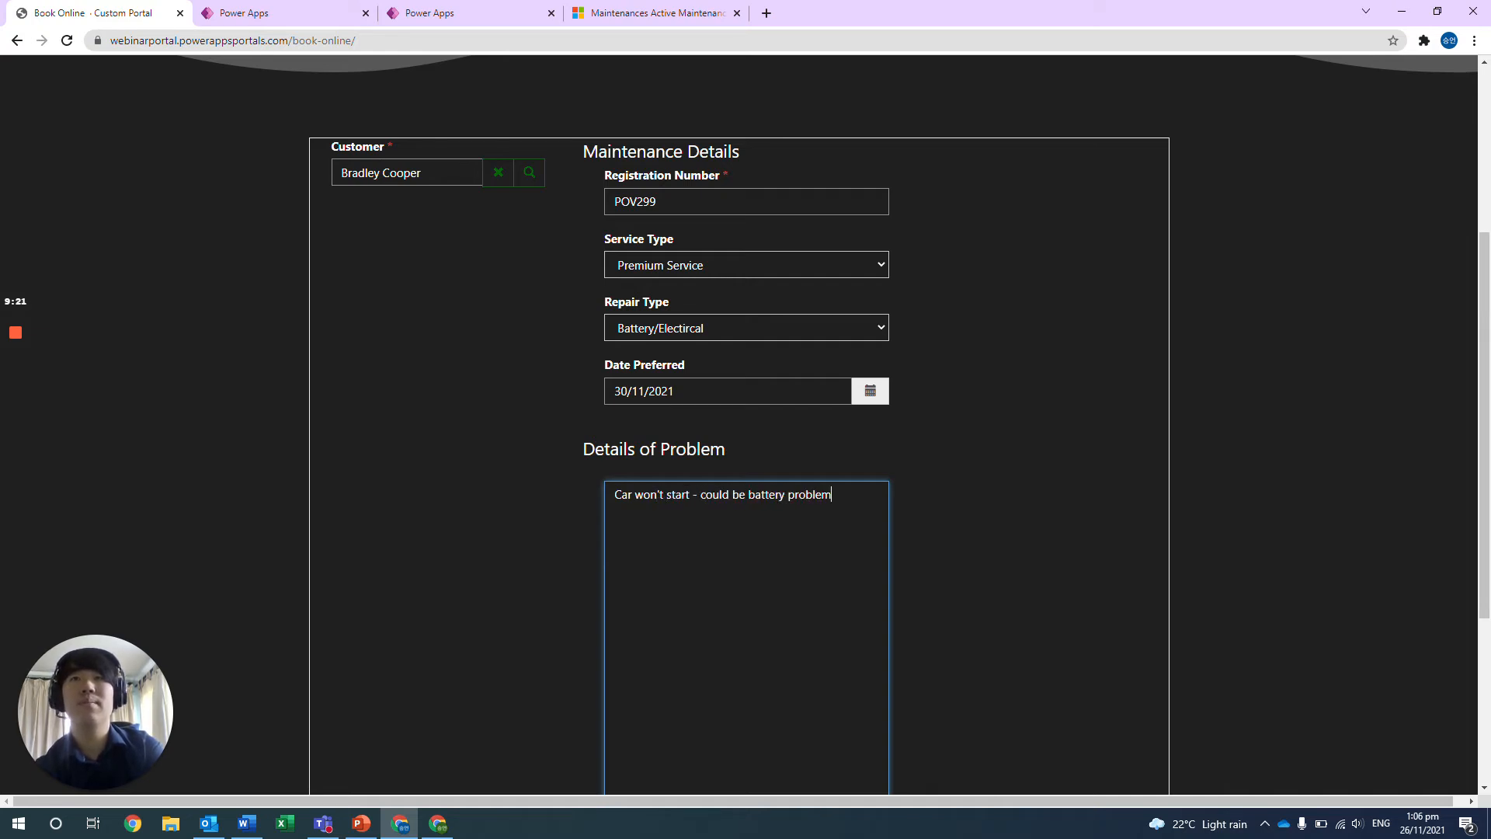
pyautogui.scroll(-4, 551, 701)
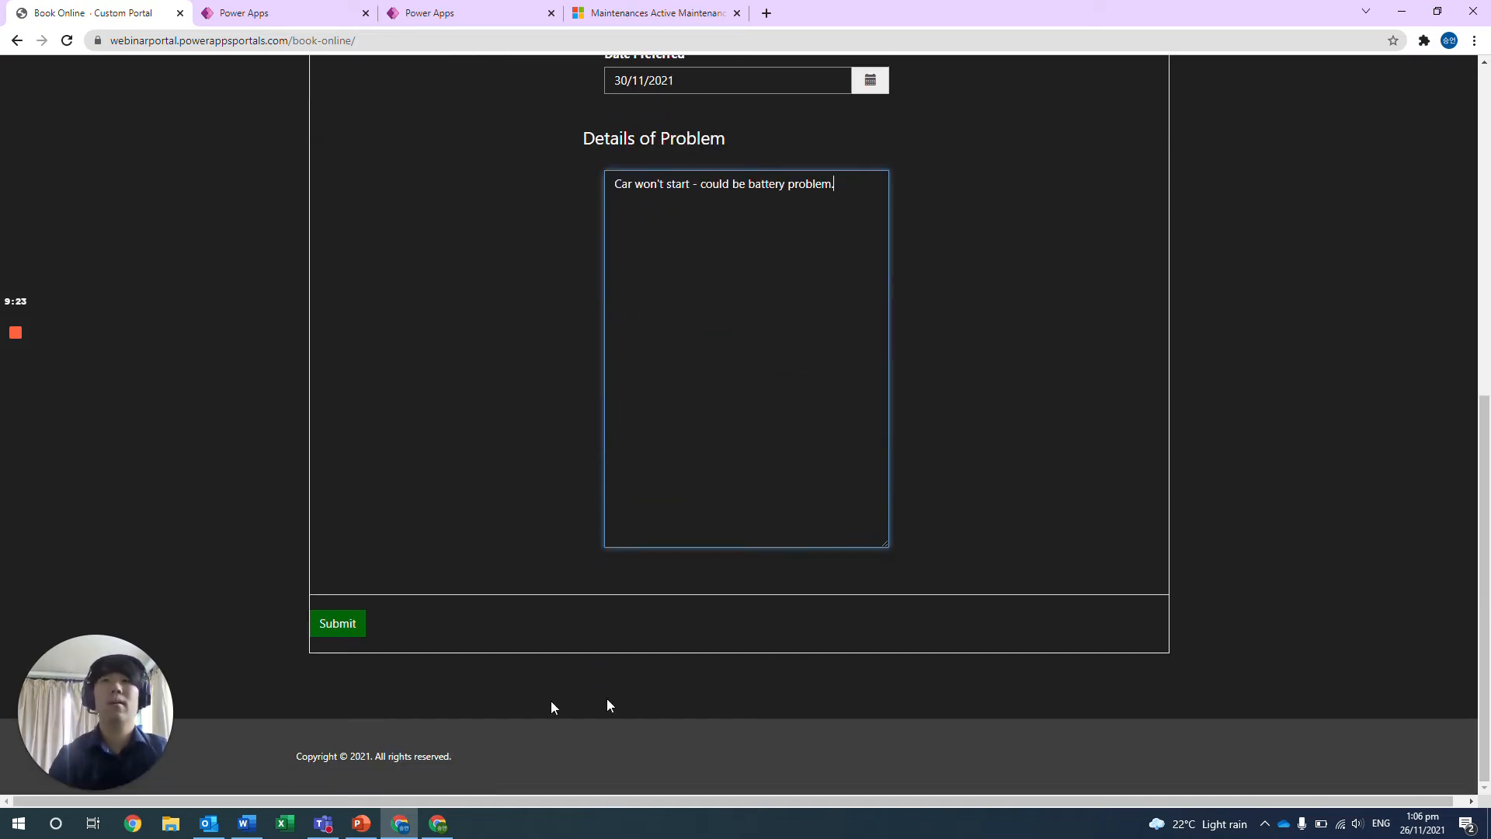
pyautogui.click(349, 630)
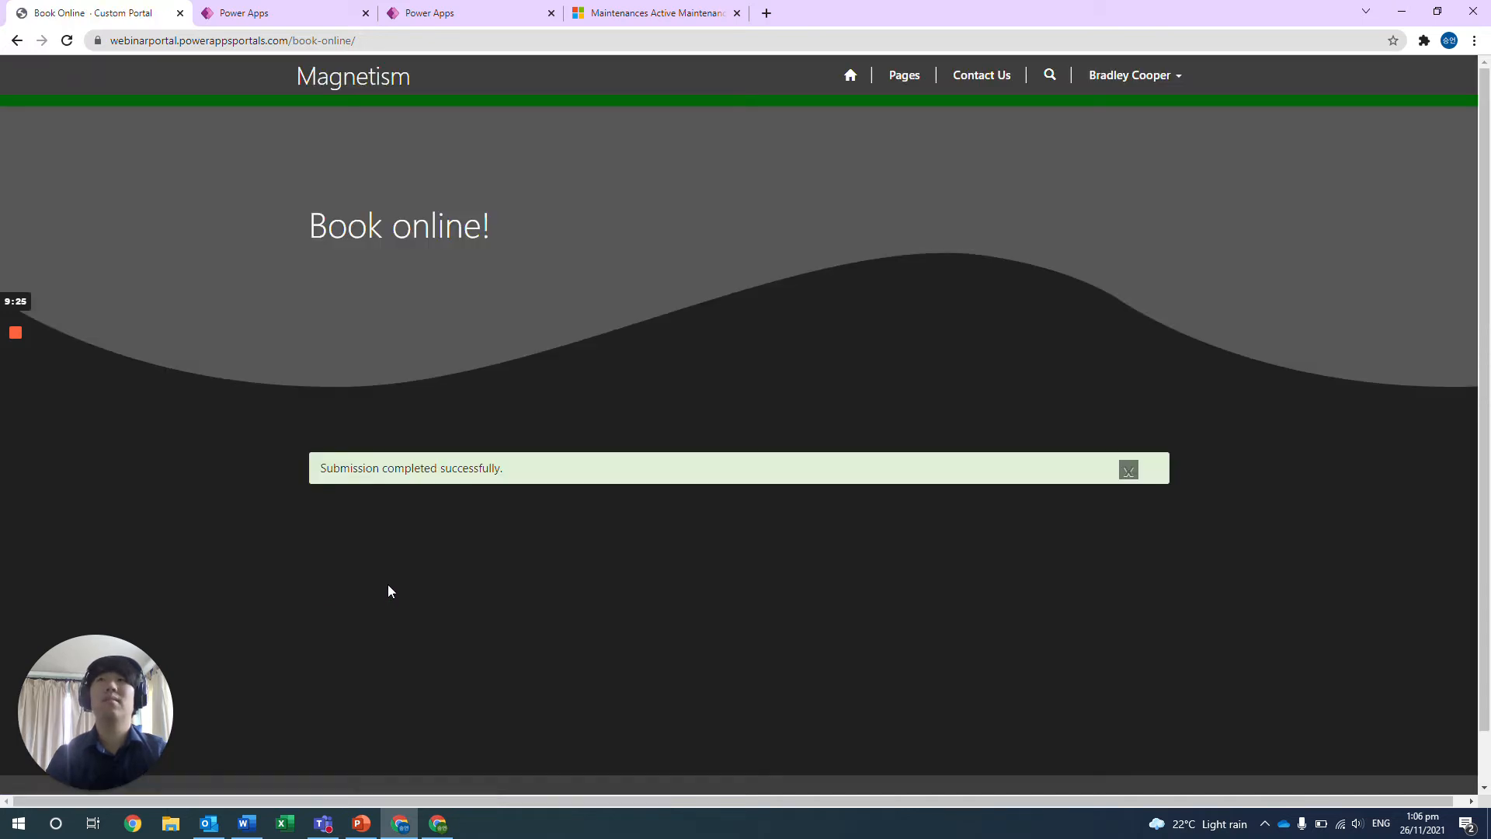
# Switch to Dynamics 365, open the newly submitted booking from the refreshed active maintenance requests, and review its customer's contact record.
pyautogui.click(622, 13)
pyautogui.click(553, 111)
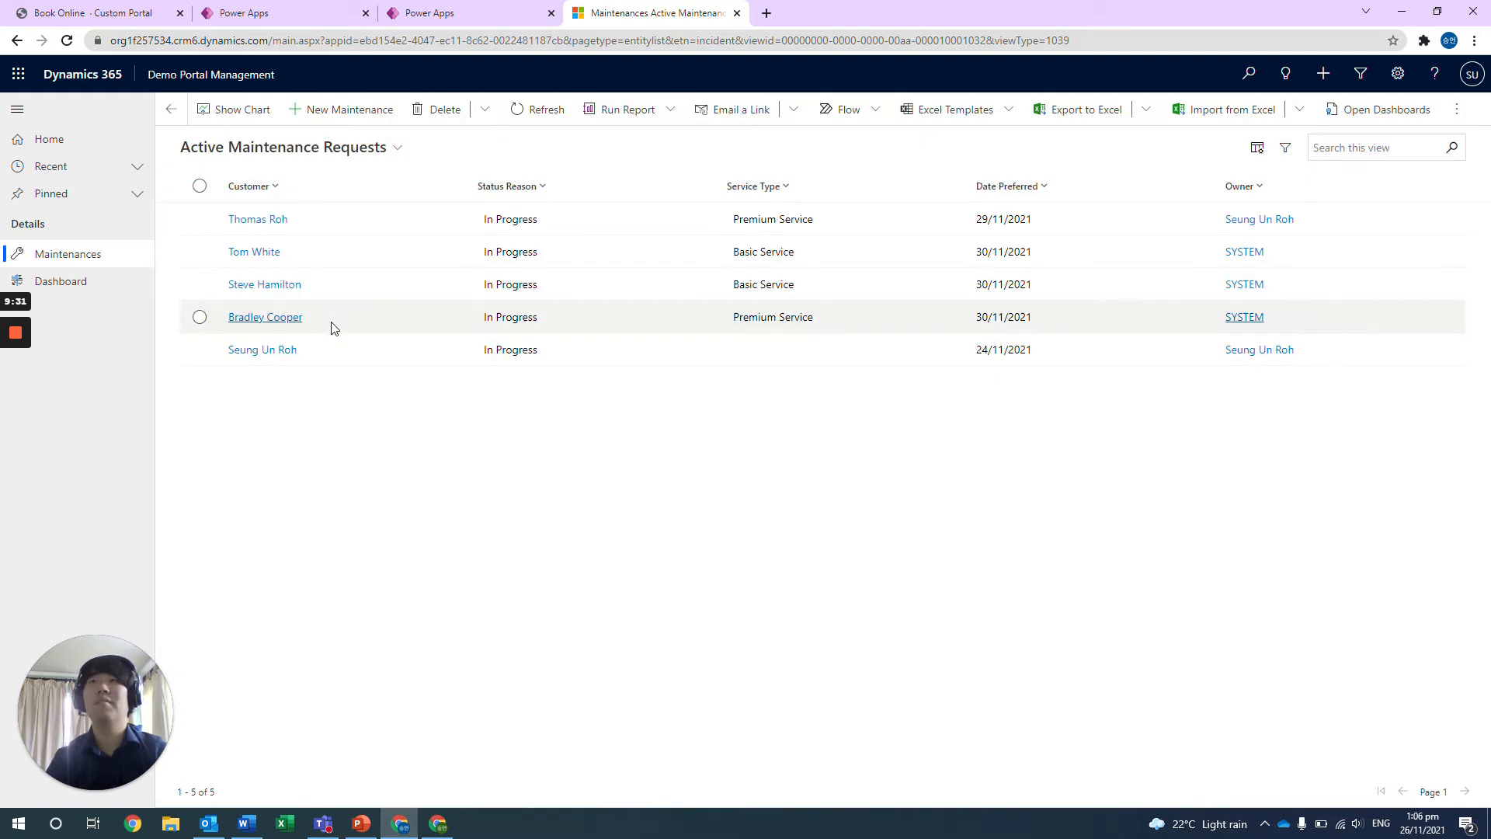
pyautogui.doubleClick(446, 324)
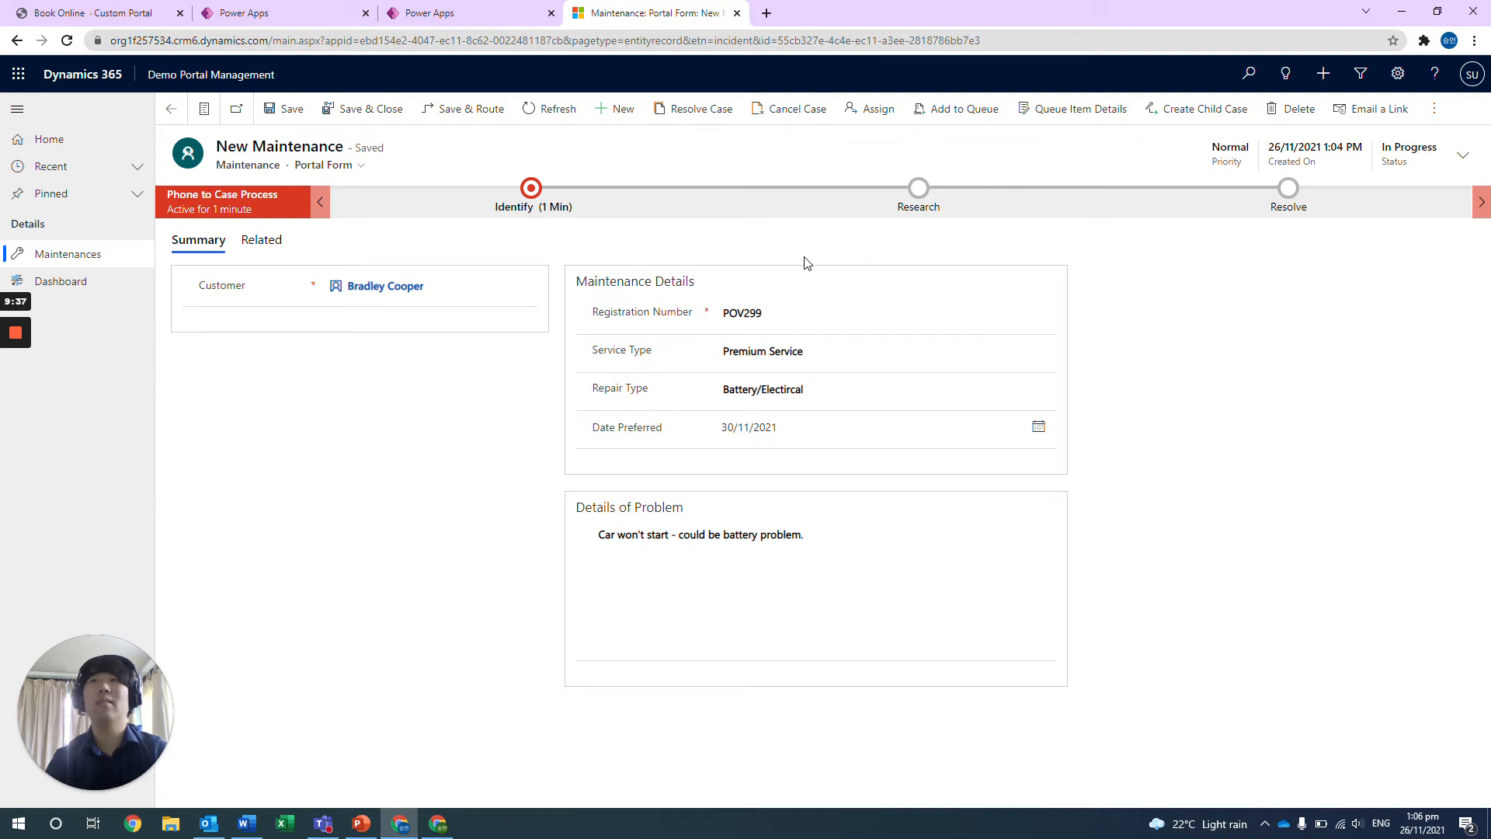
pyautogui.click(412, 289)
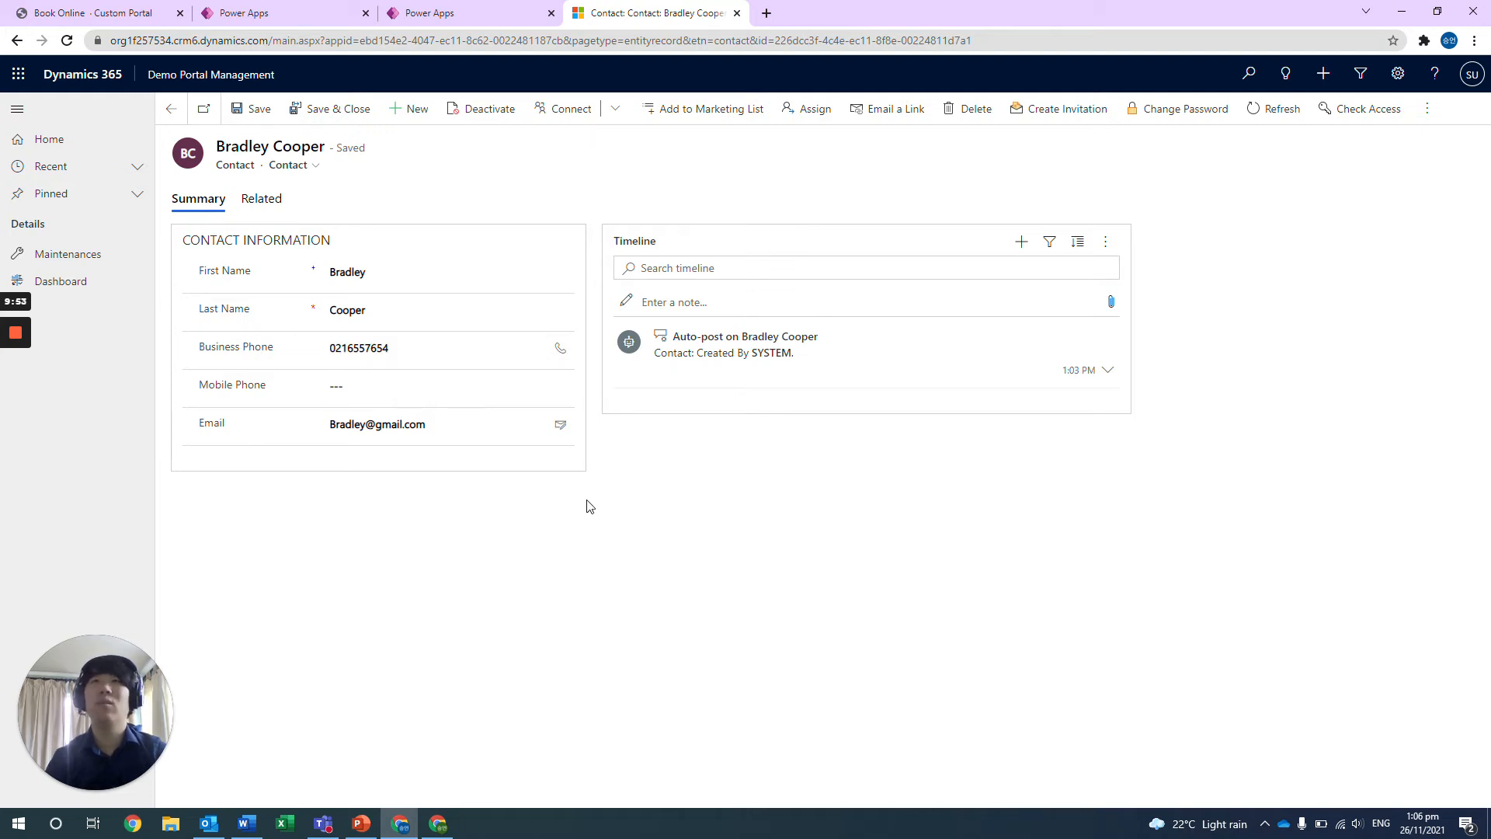
pyautogui.click(178, 113)
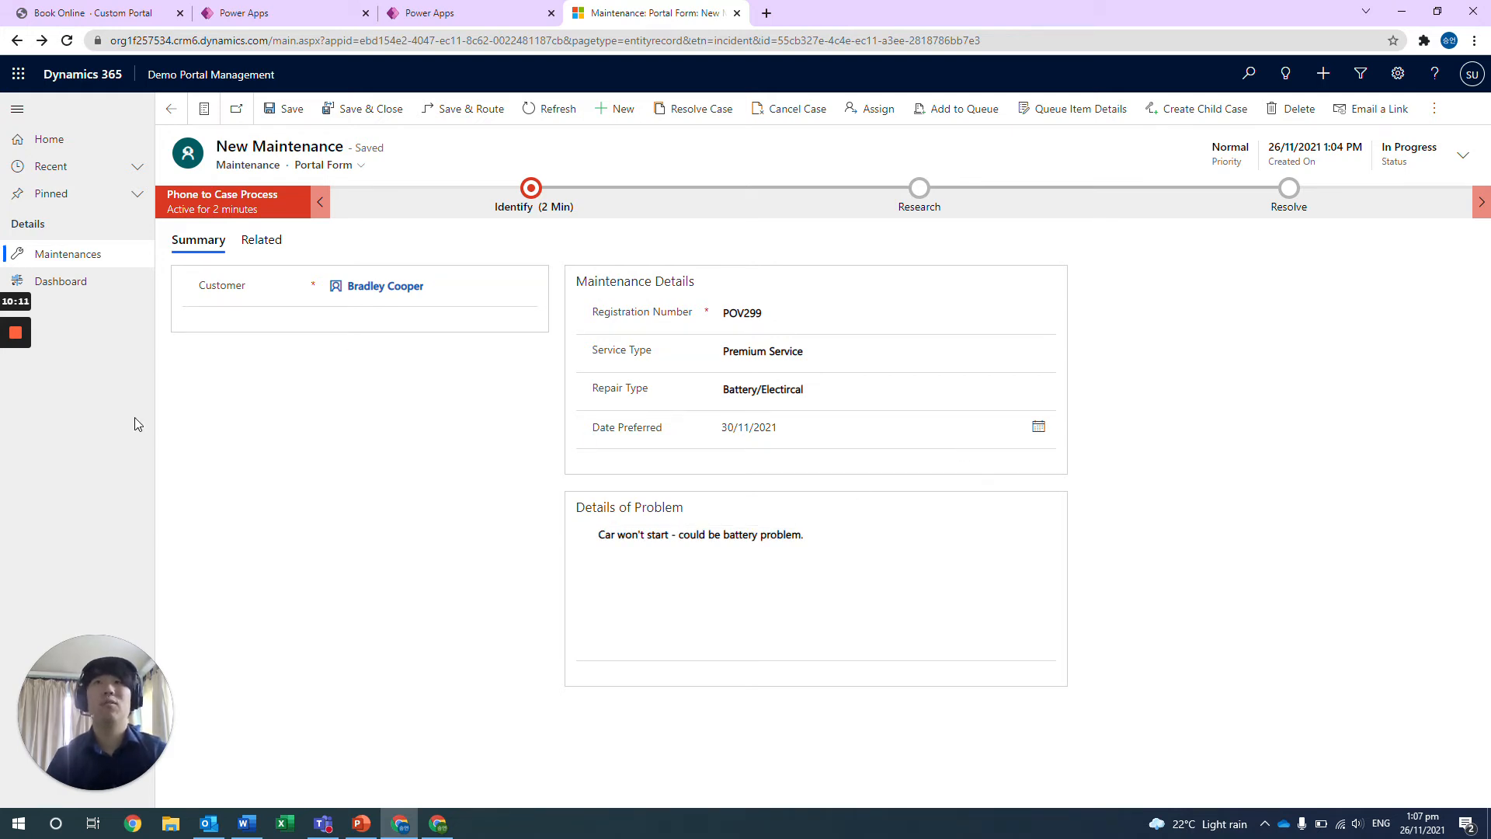
# Assign the open maintenance request to the agent's user account with the User or team option.
pyautogui.click(876, 109)
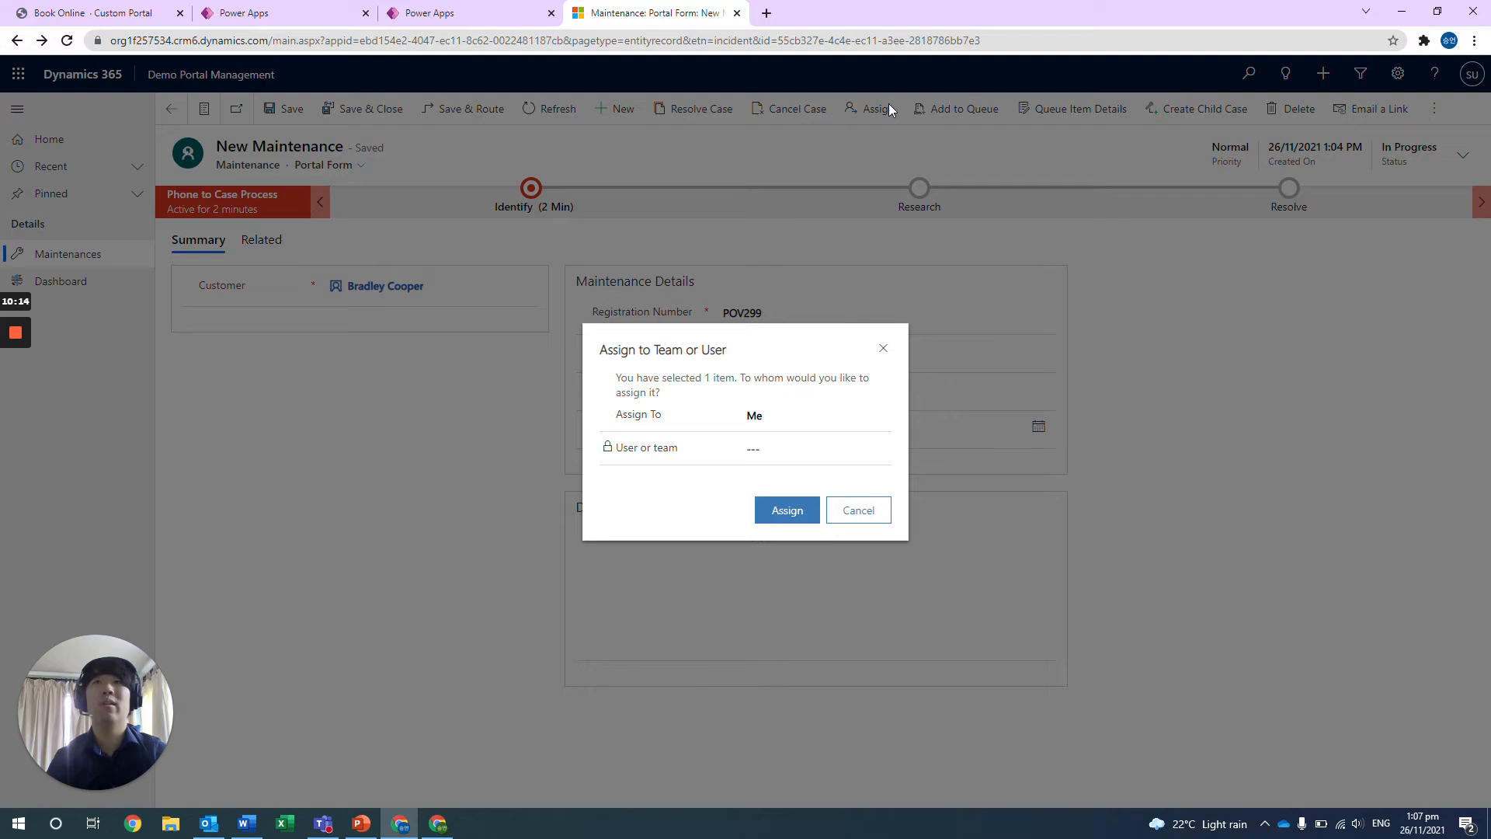
pyautogui.click(757, 415)
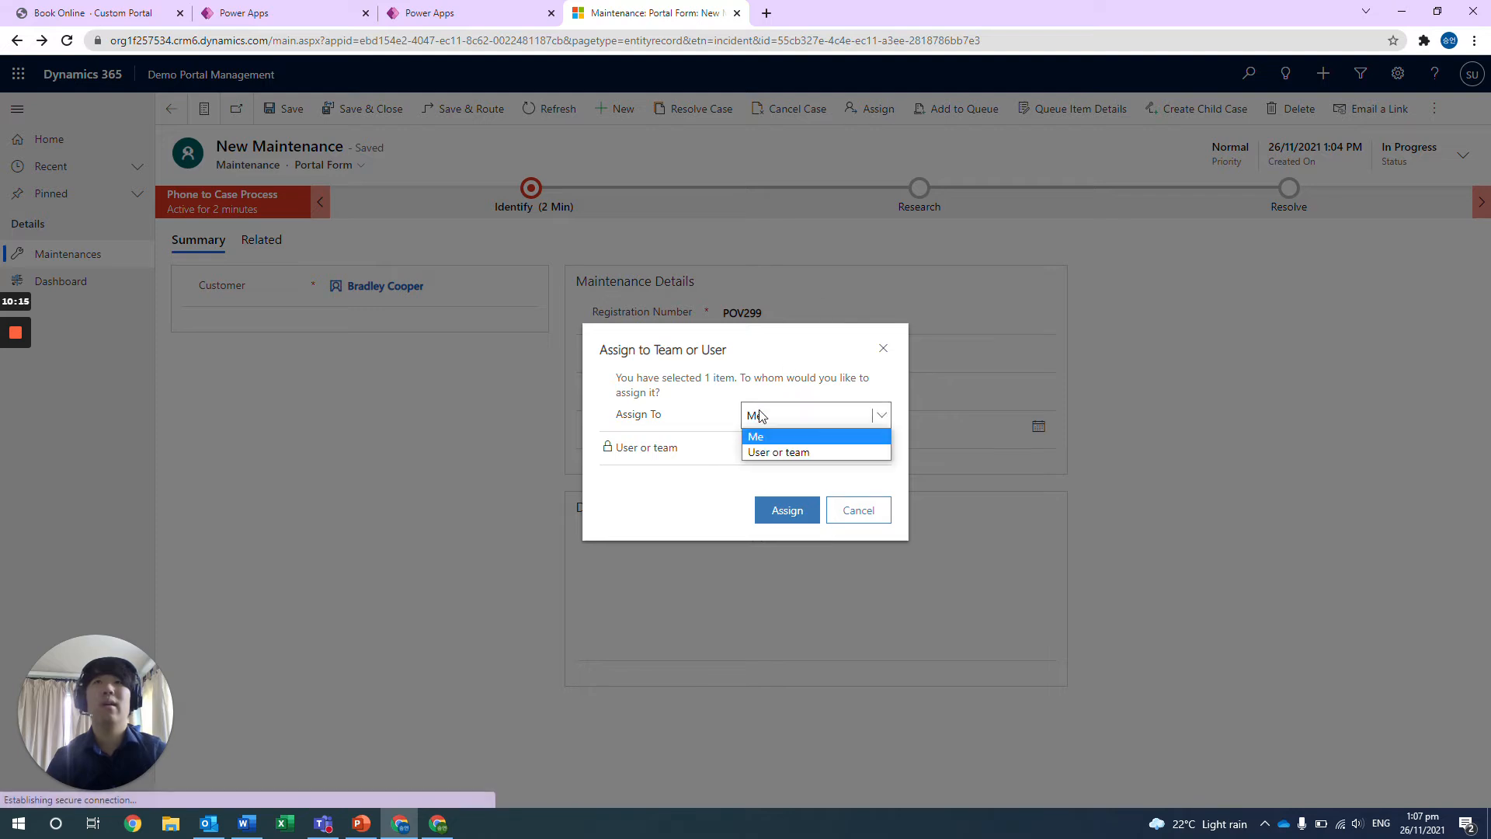
pyautogui.click(769, 451)
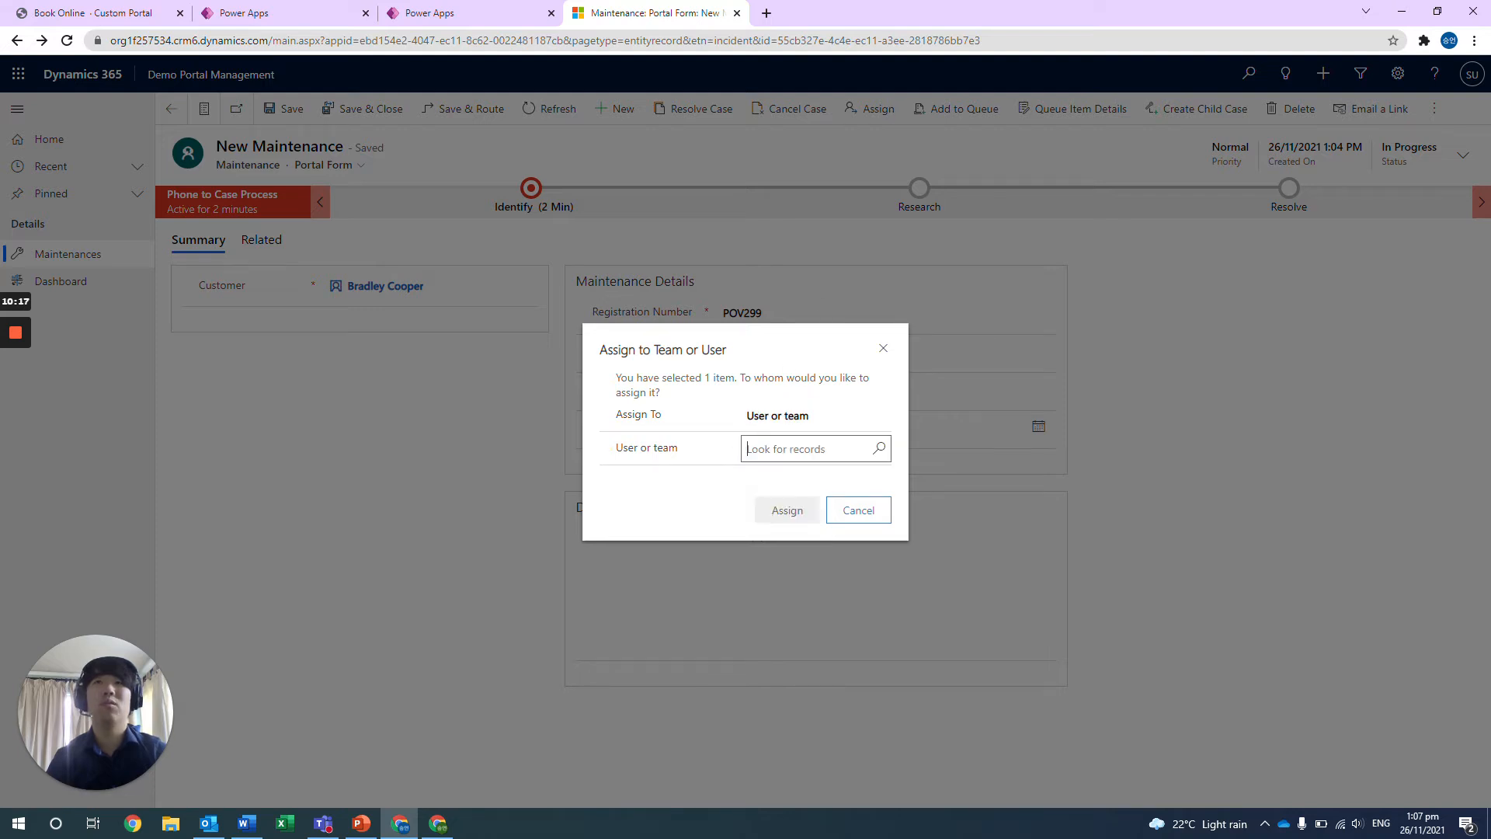
pyautogui.click(1028, 247)
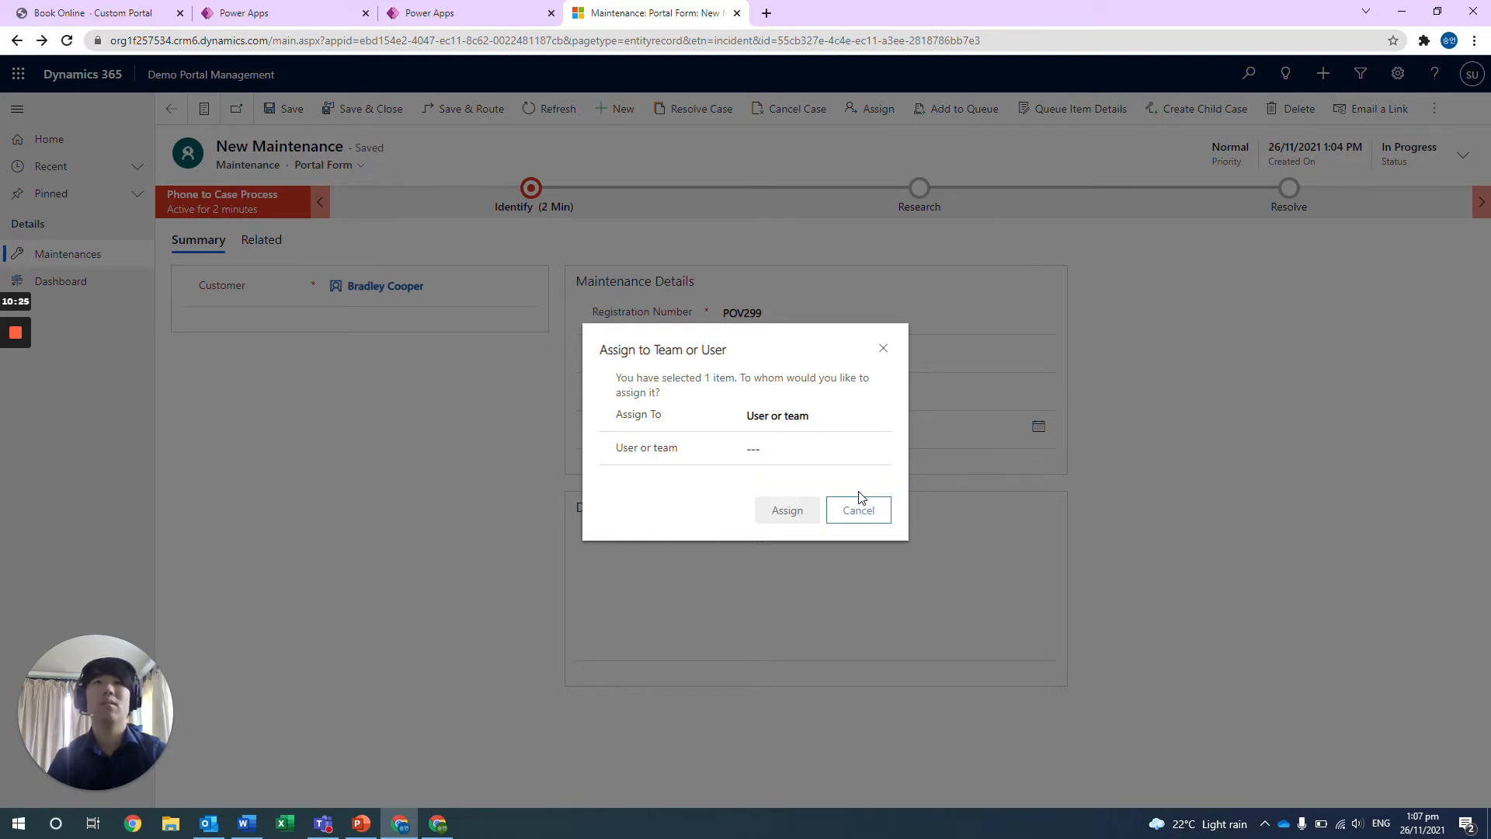
pyautogui.click(807, 449)
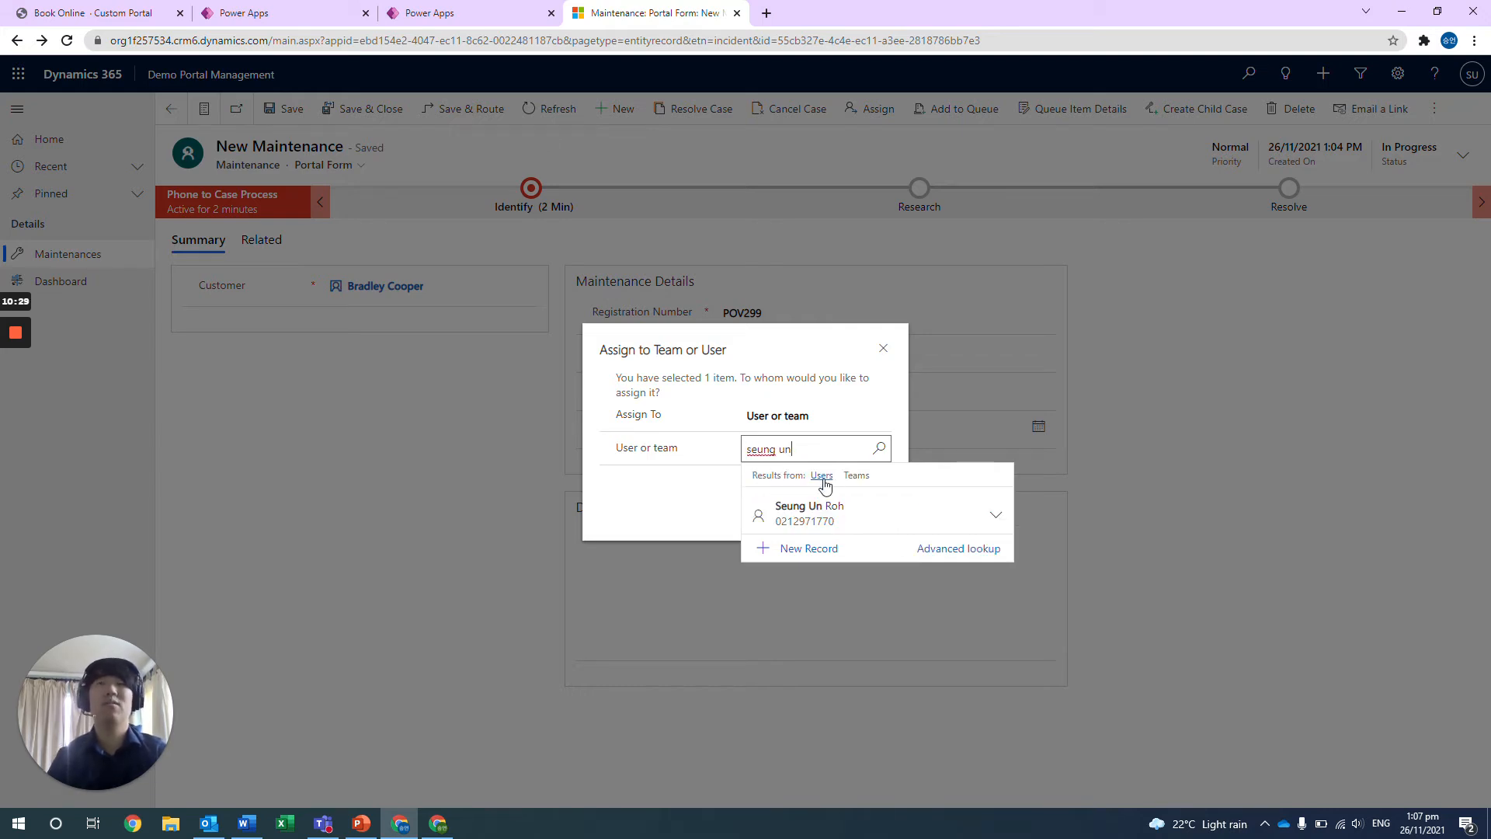
pyautogui.click(808, 504)
pyautogui.click(799, 510)
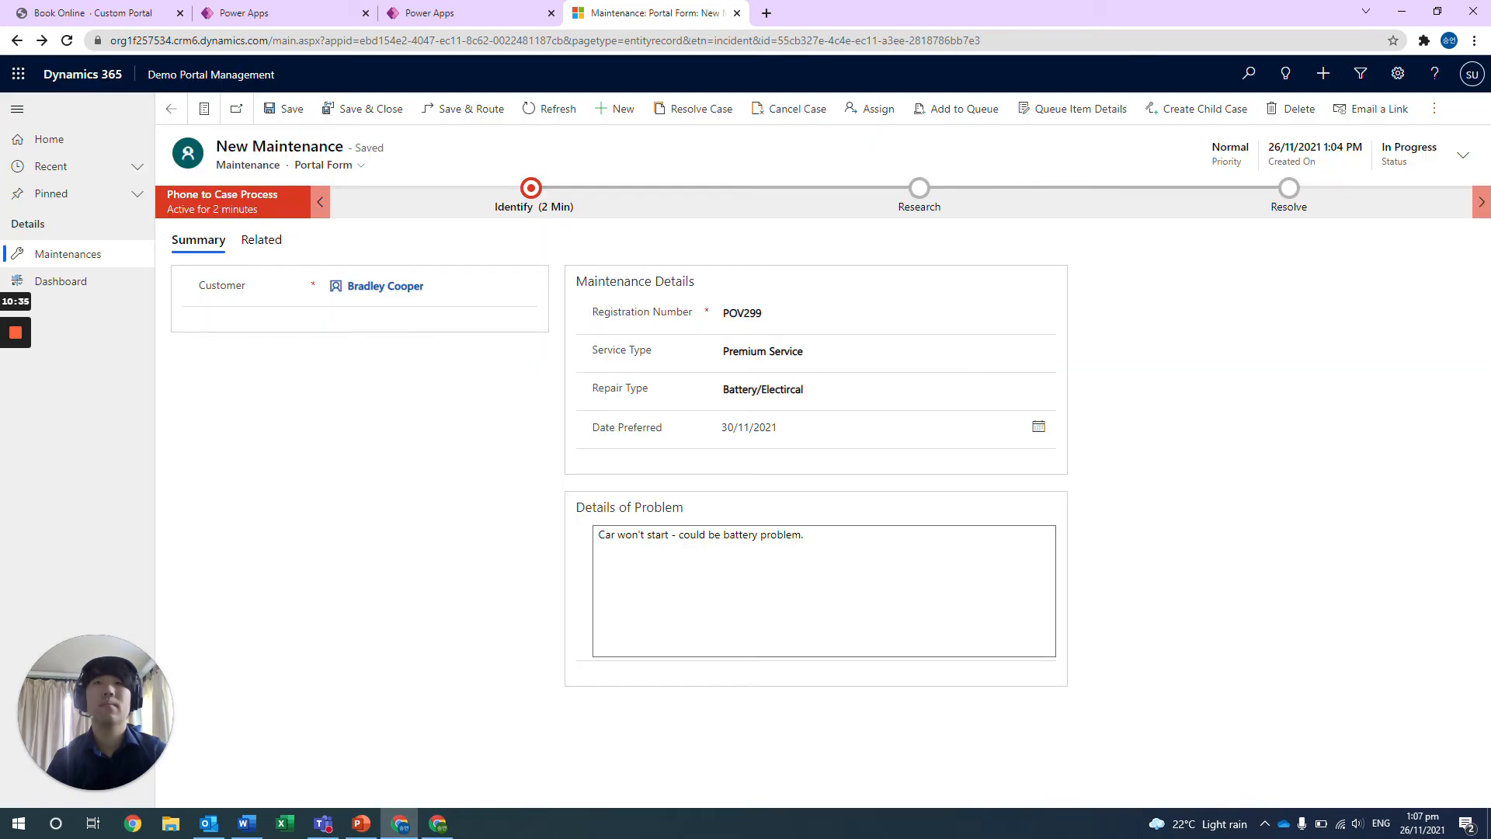
# Examine the Maintenance Dashboard's charts for active cases by agent, active cases per day, and active versus resolved maintenances, checking today's date in the system calendar.
pyautogui.click(95, 285)
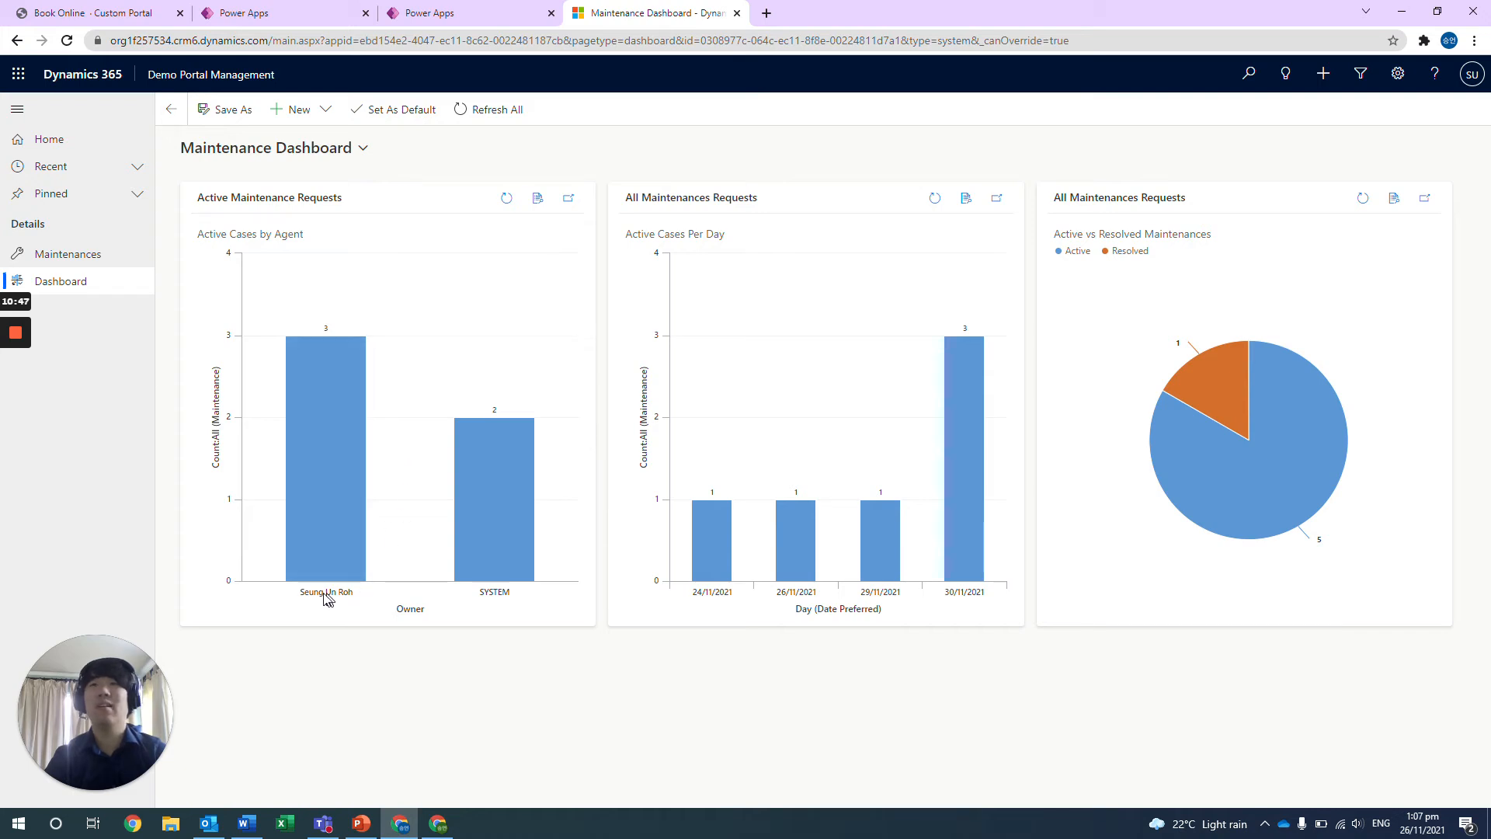
pyautogui.moveTo(307, 462)
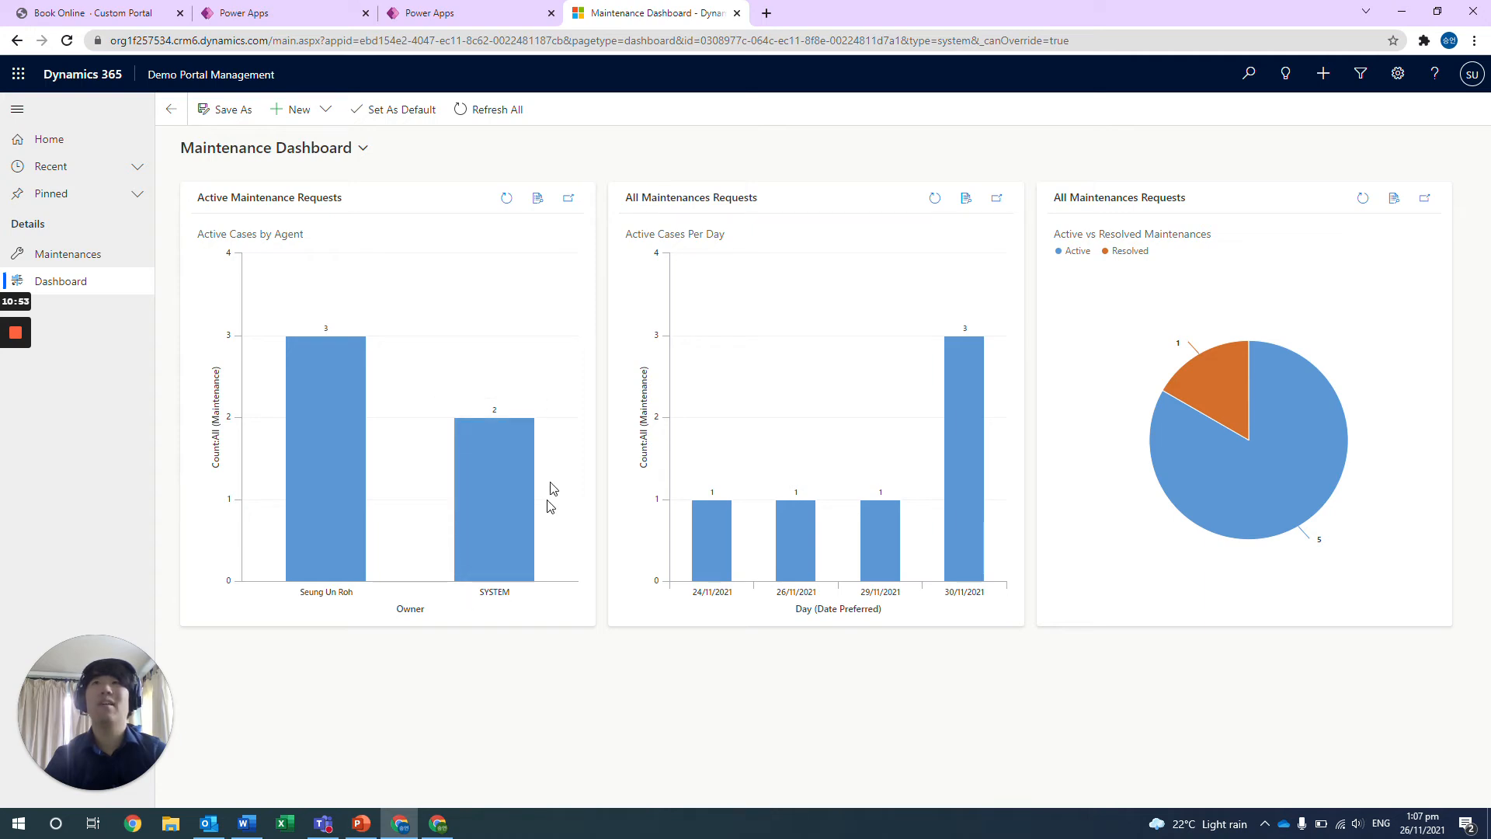
pyautogui.moveTo(475, 481)
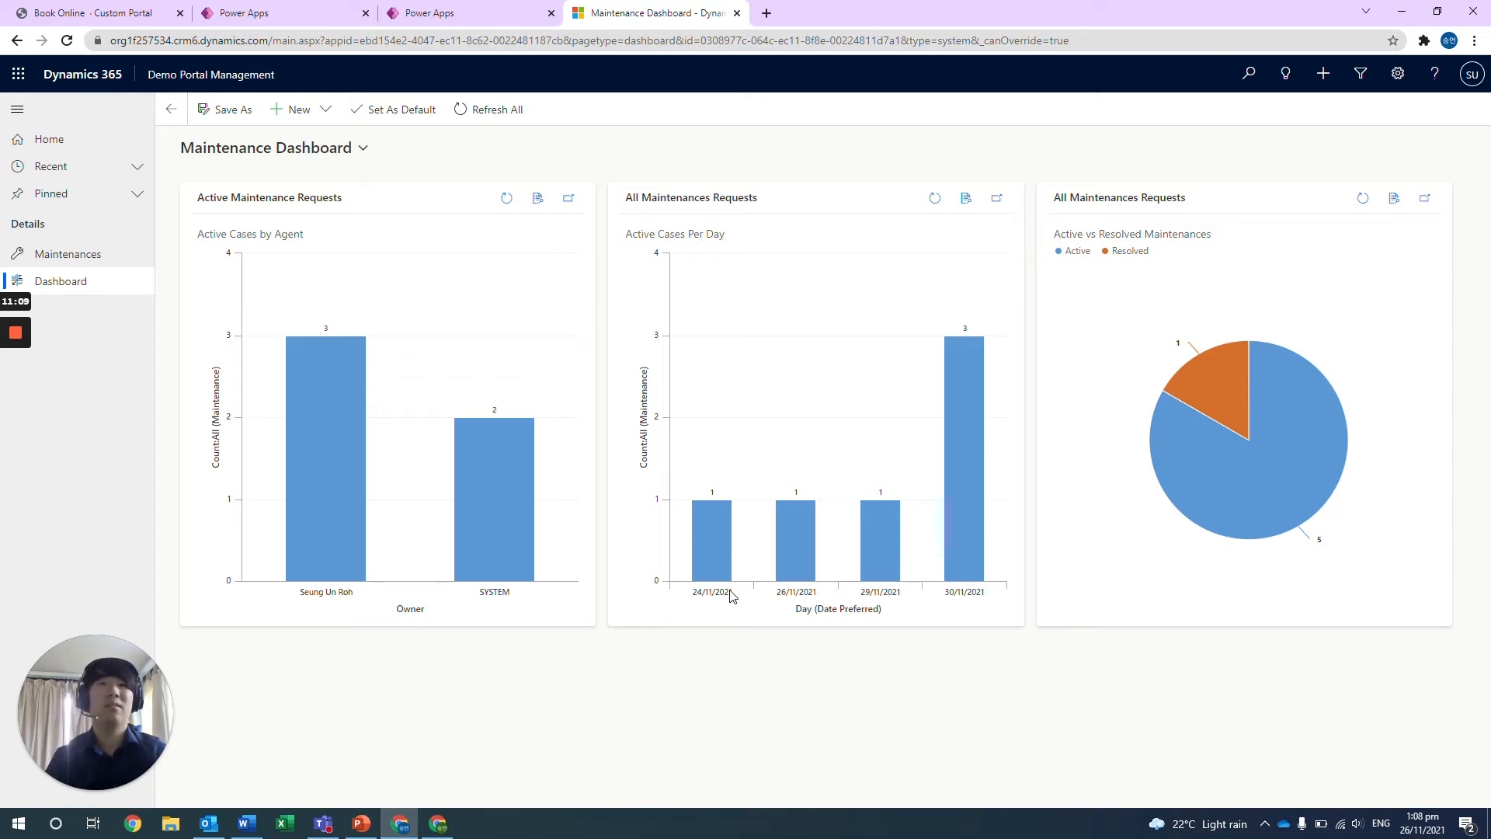
pyautogui.click(1424, 824)
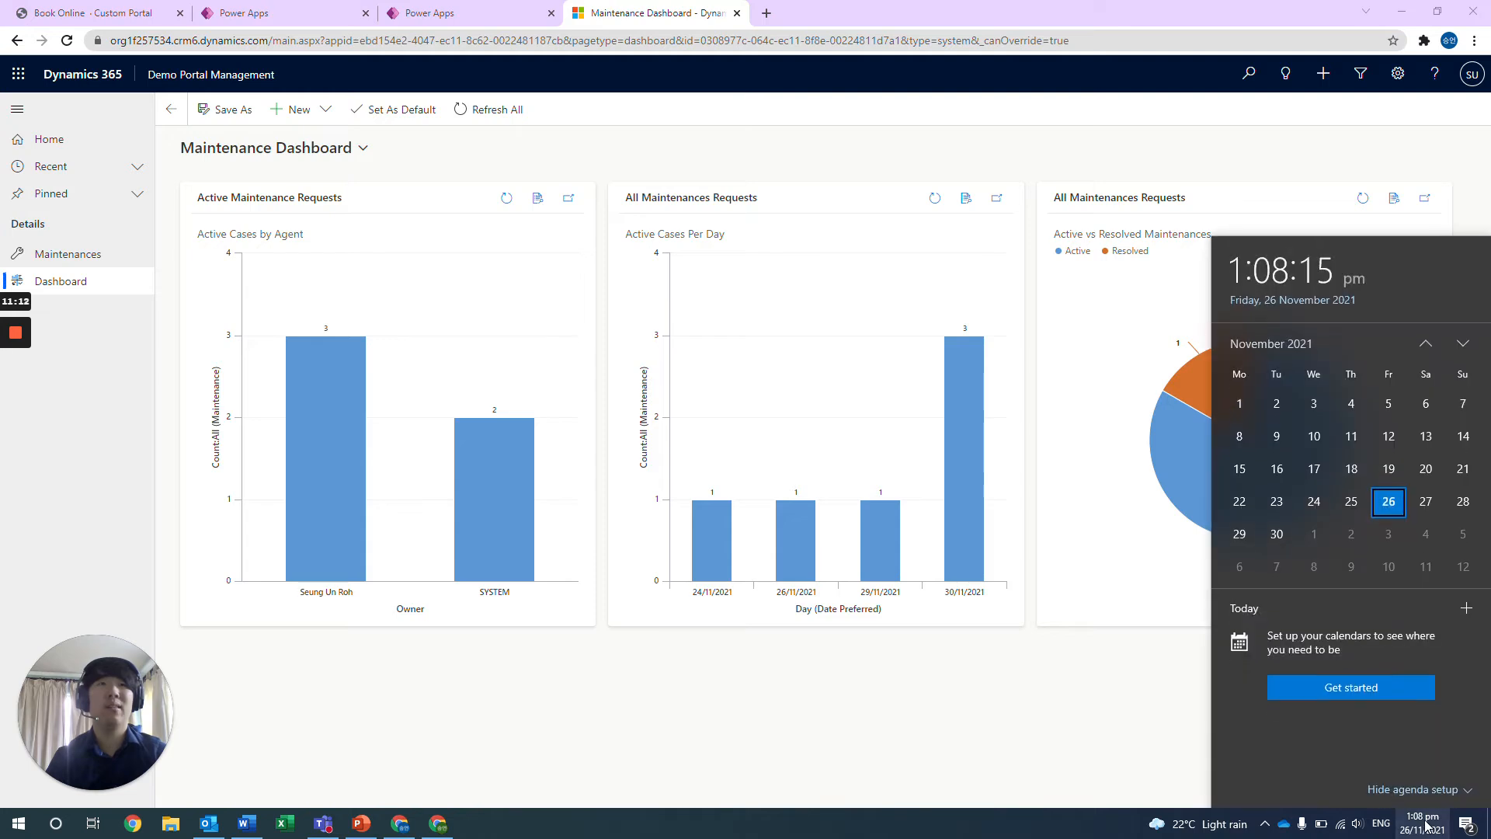
pyautogui.click(971, 728)
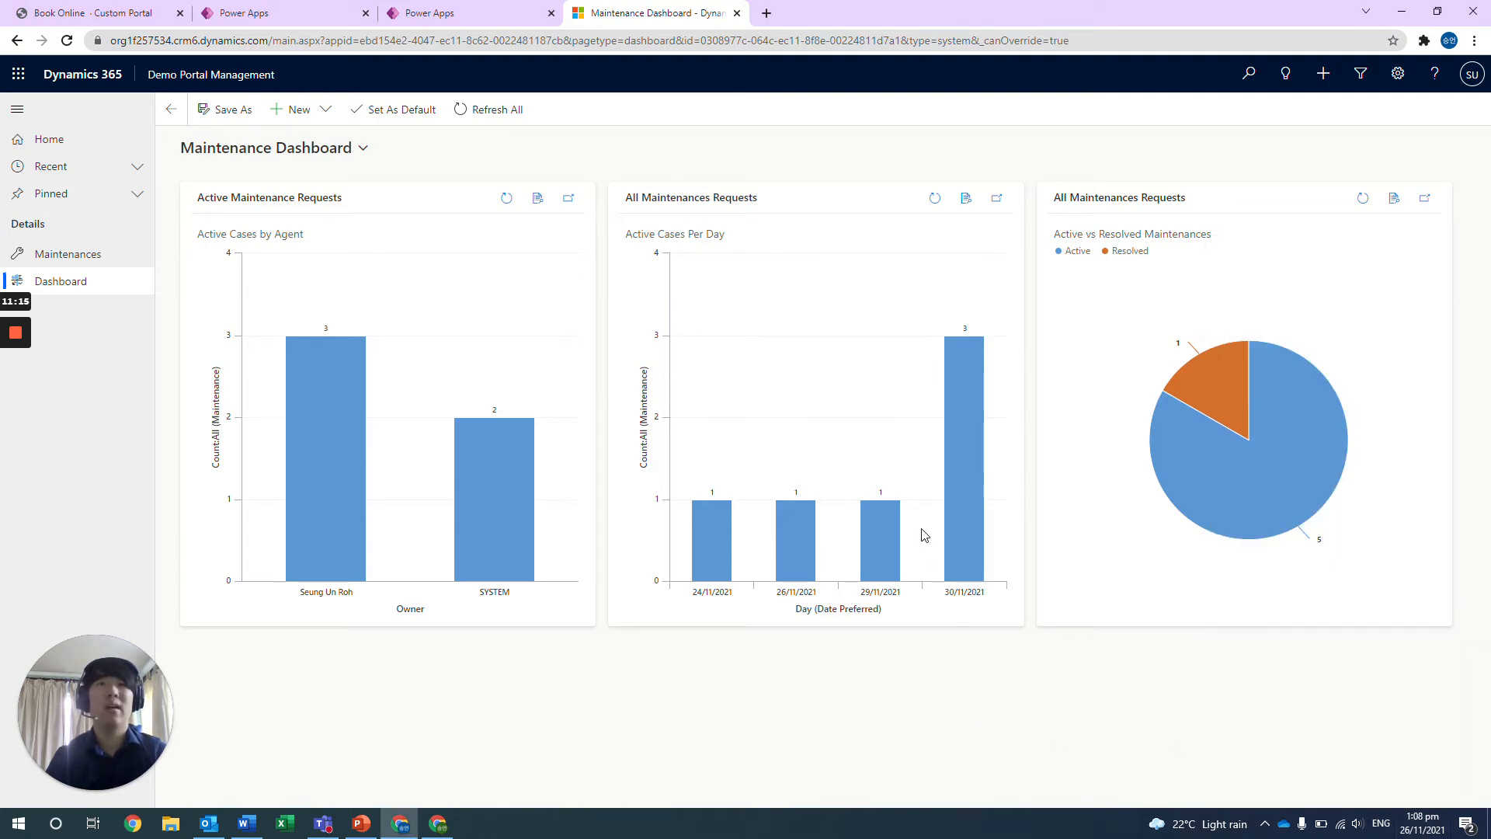
pyautogui.moveTo(897, 532)
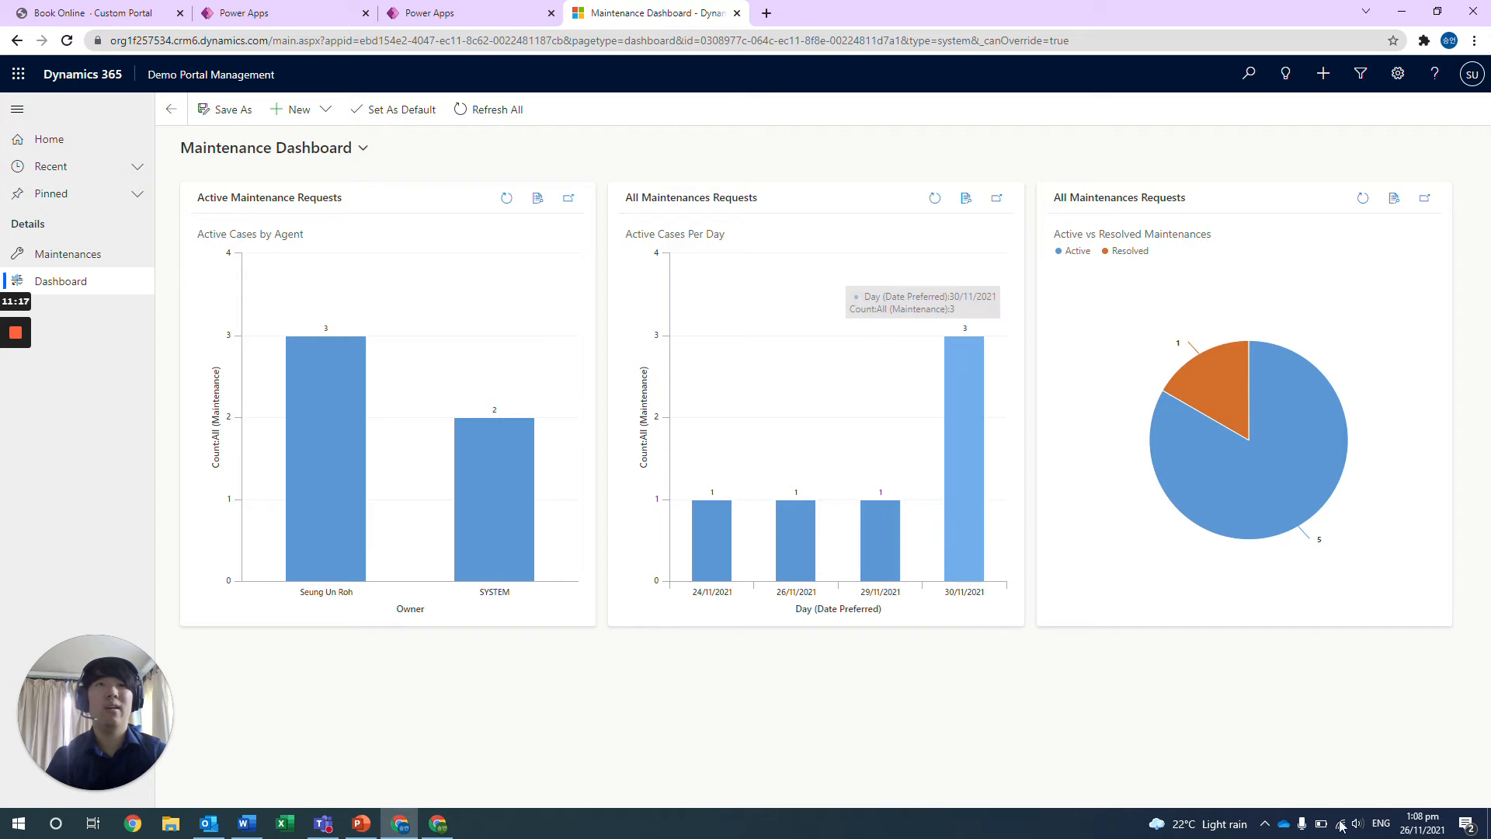
pyautogui.click(1437, 828)
pyautogui.click(1001, 781)
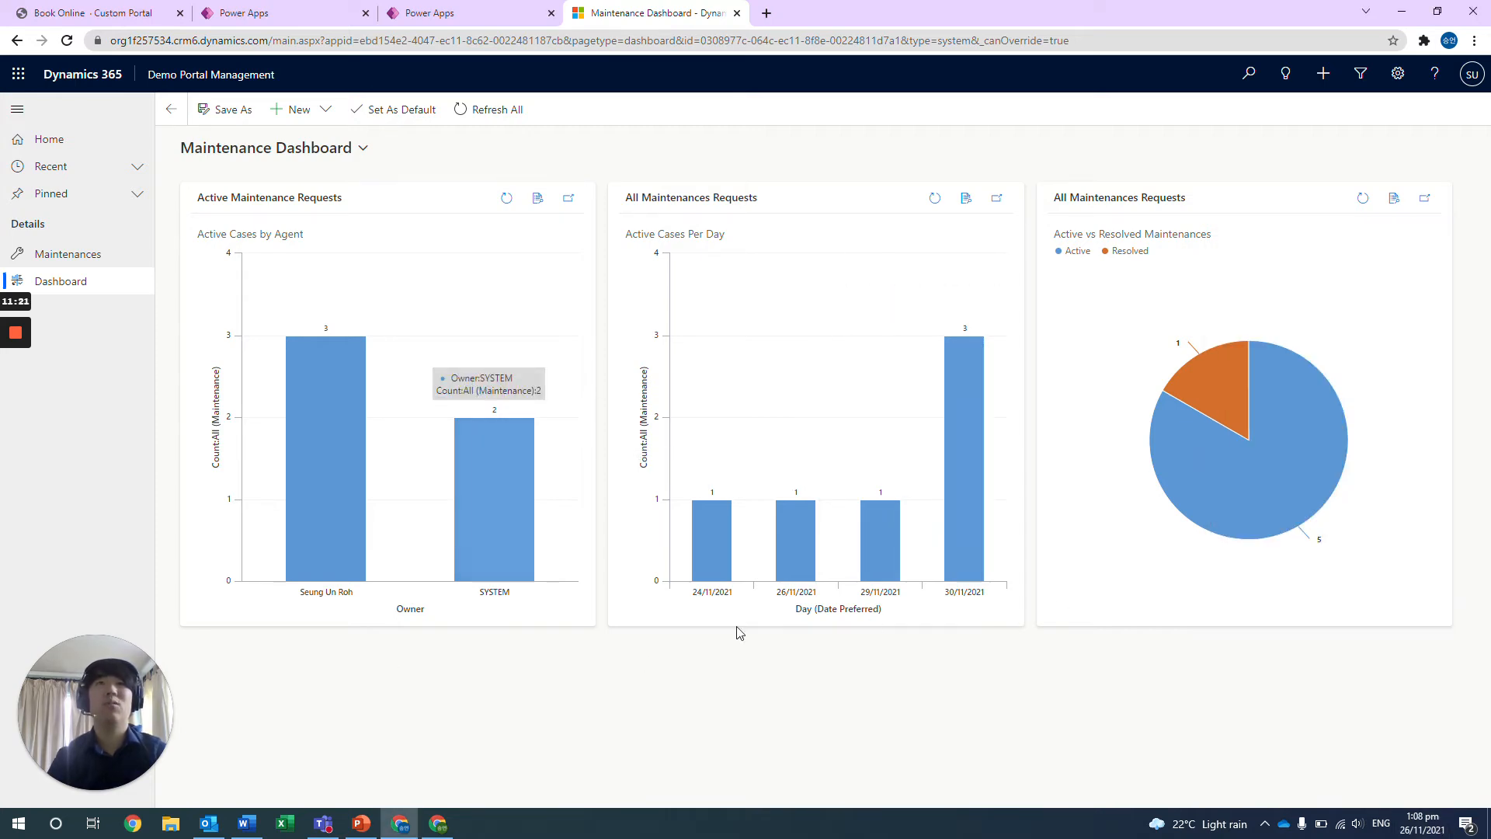
pyautogui.moveTo(955, 567)
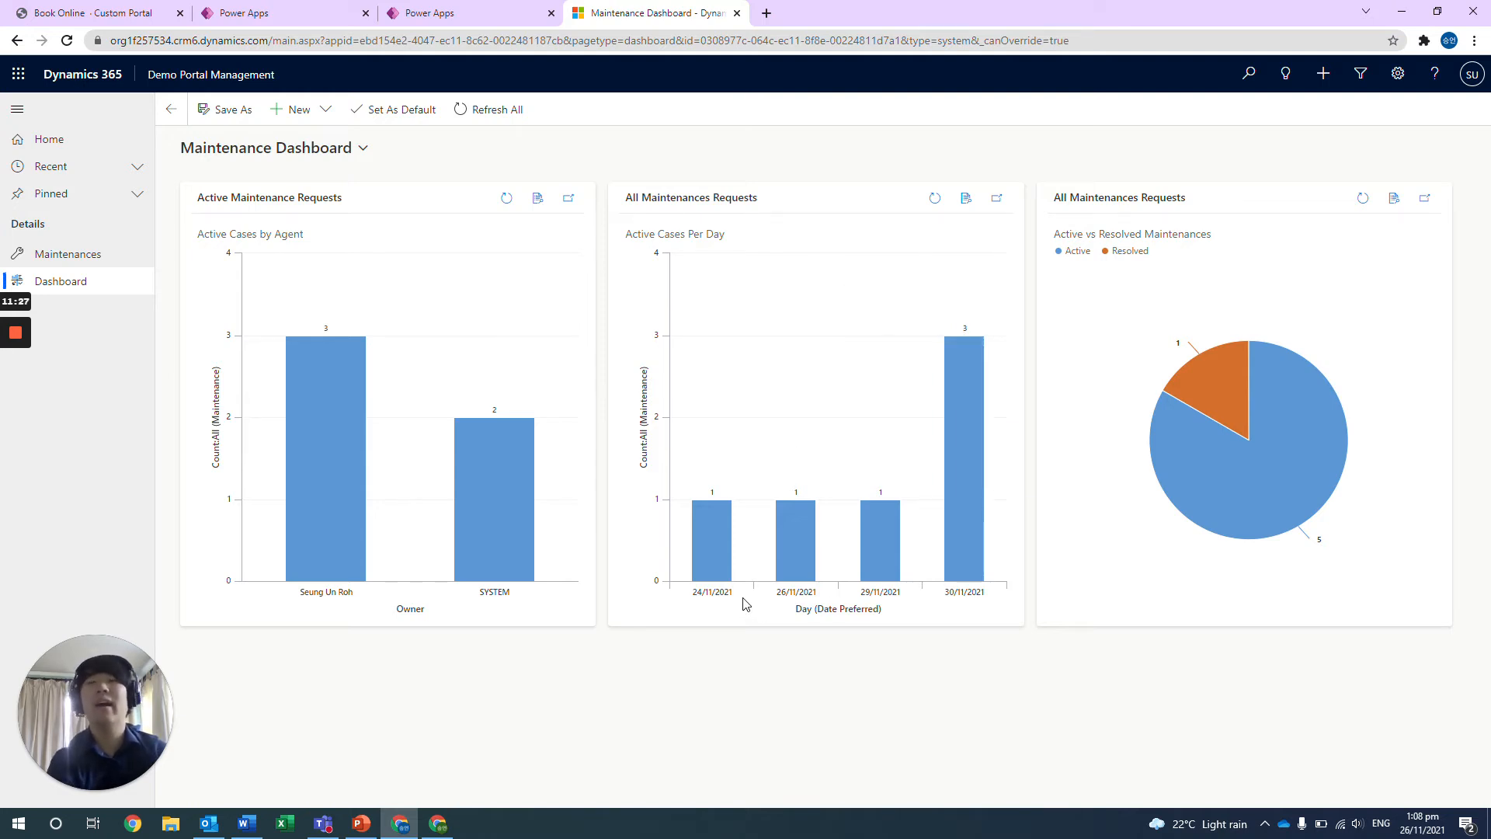
pyautogui.moveTo(951, 342)
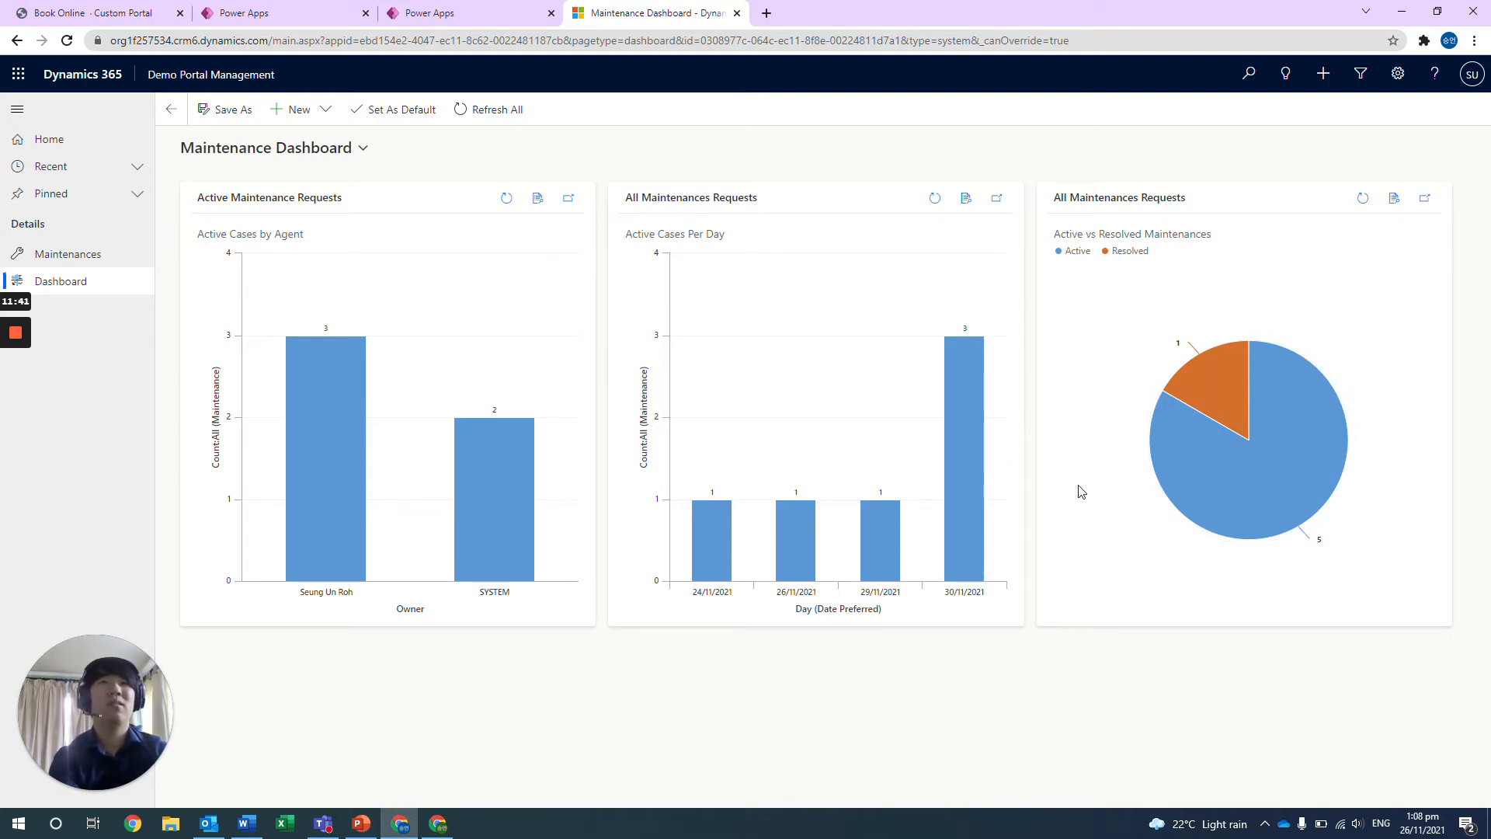
pyautogui.moveTo(1191, 373)
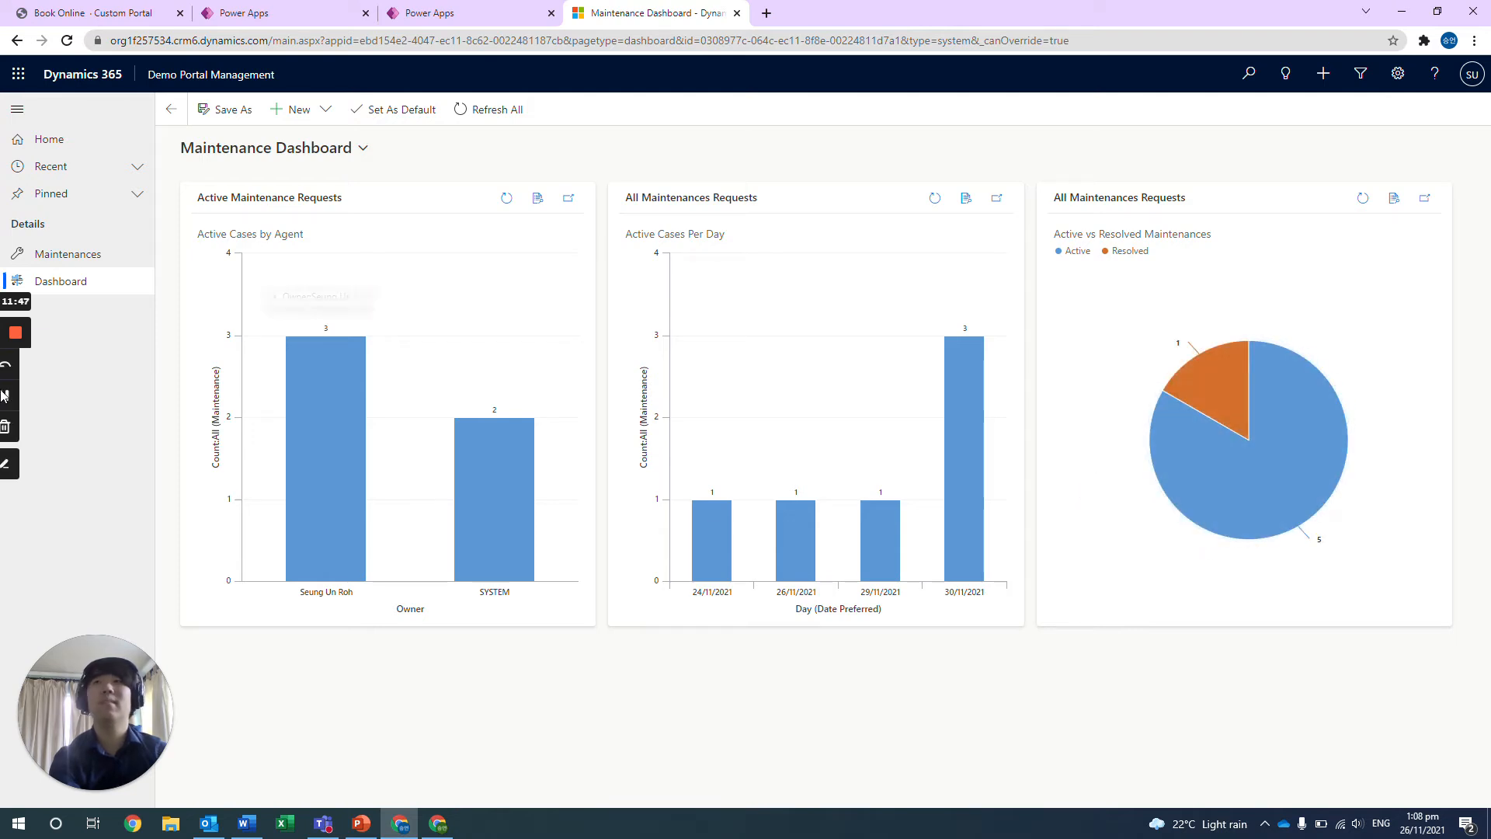
# Resolve the active maintenance request dated 29/11/2021 as Problem Solved, with "Done" as the resolution.
pyautogui.click(63, 267)
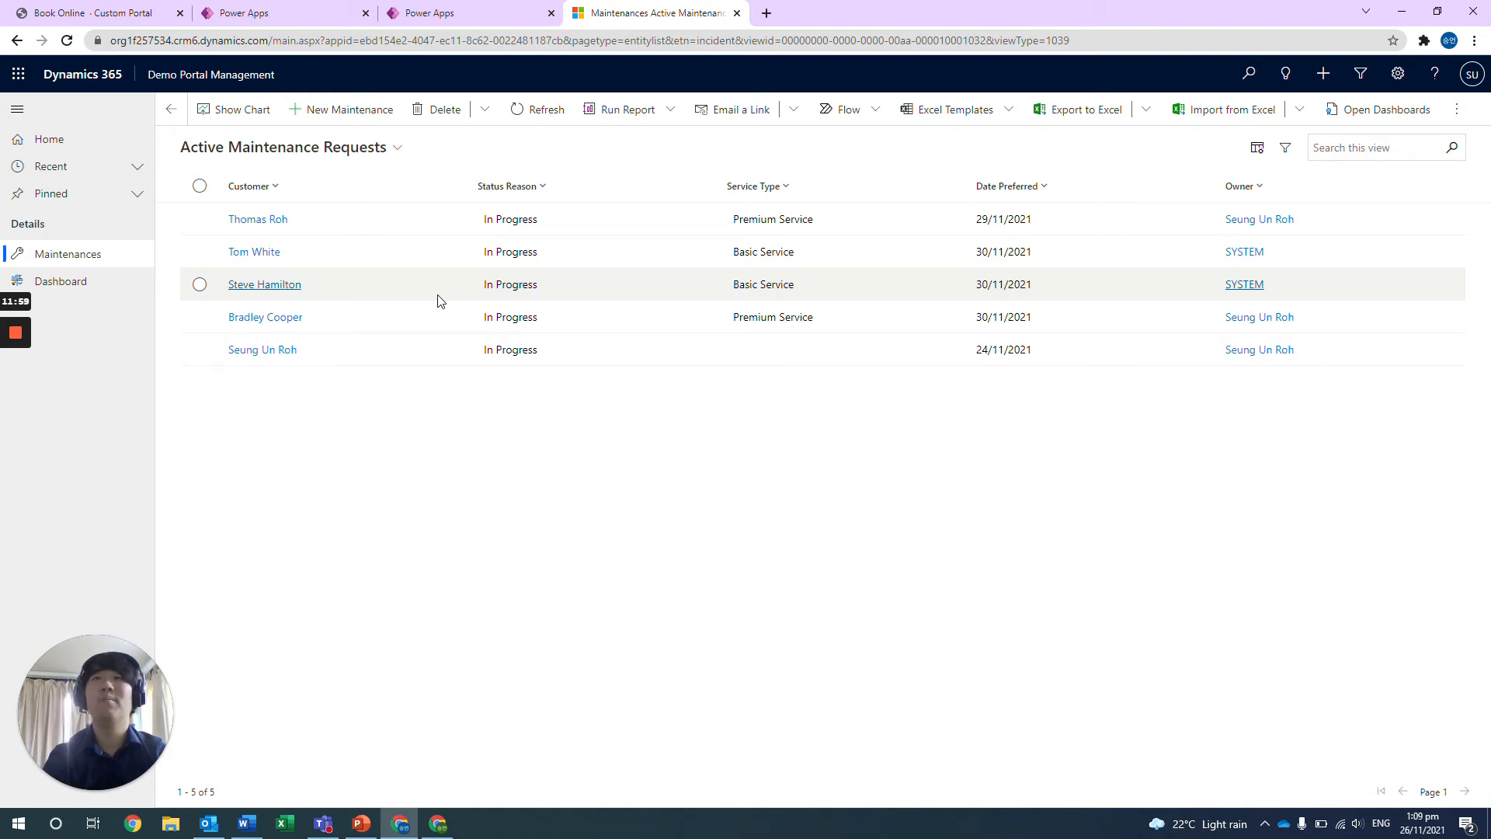
pyautogui.doubleClick(437, 227)
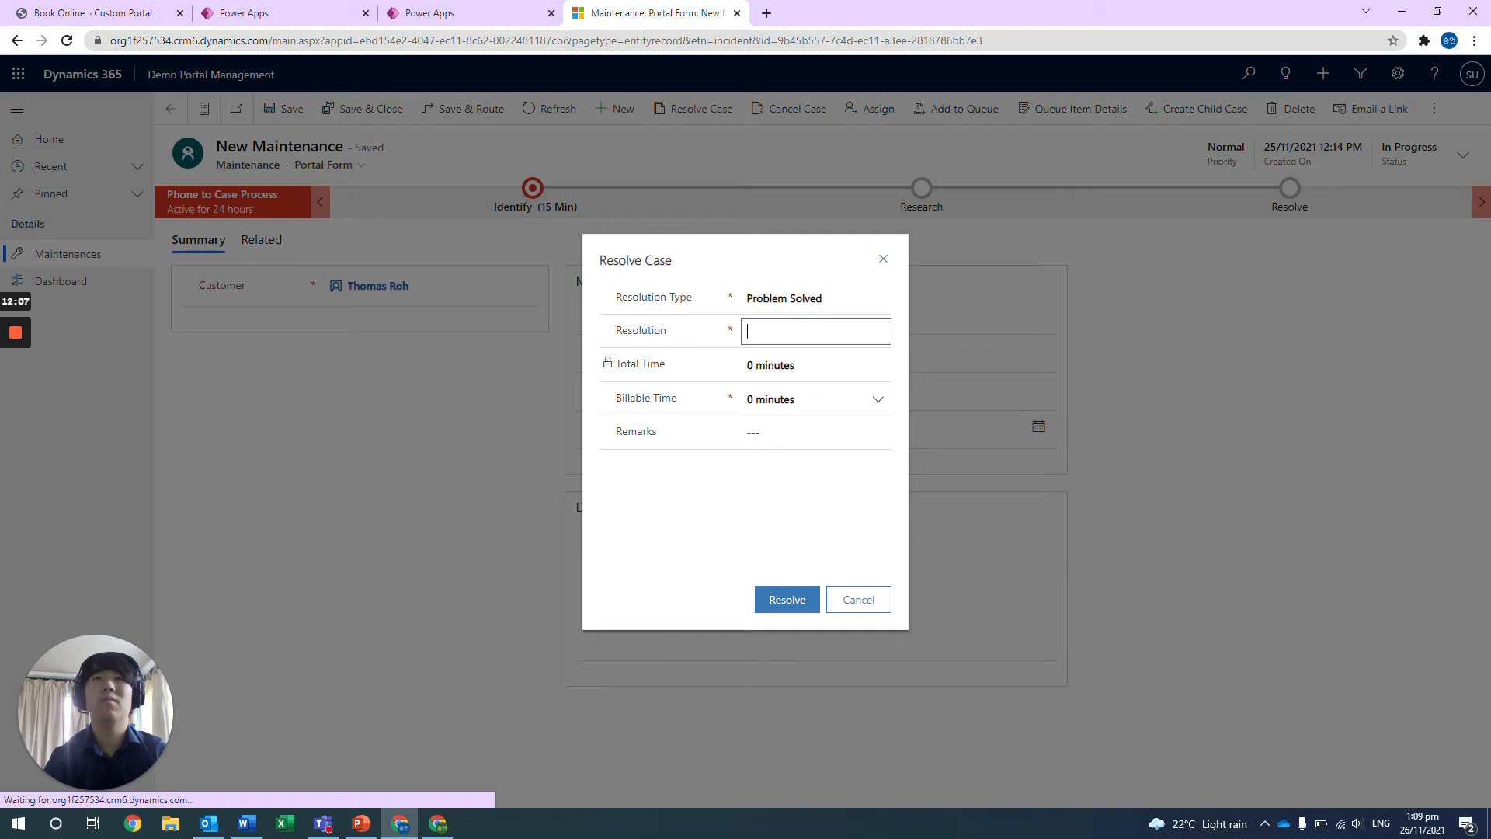
pyautogui.write('Done')
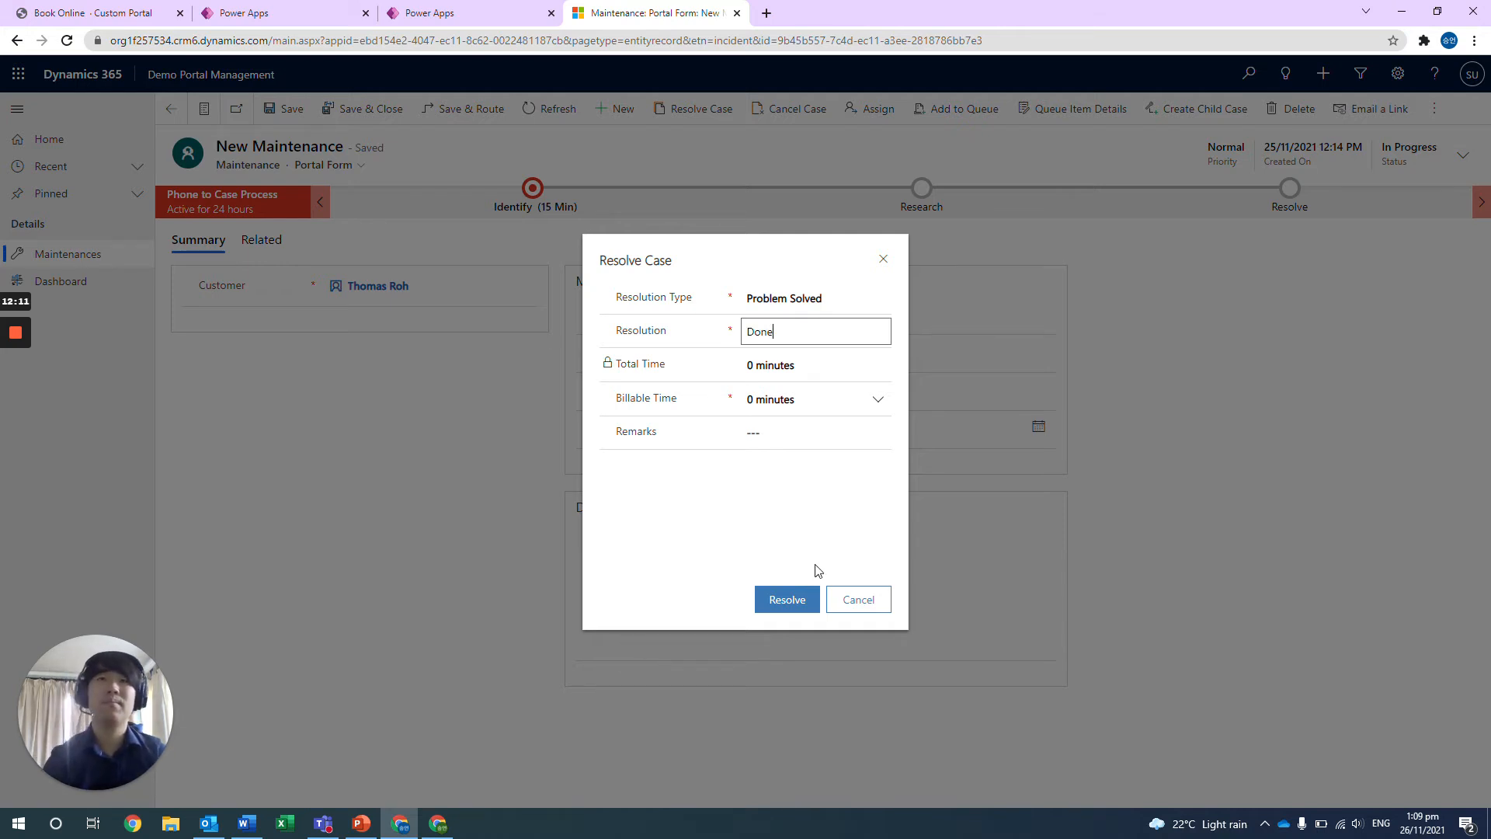
pyautogui.click(786, 601)
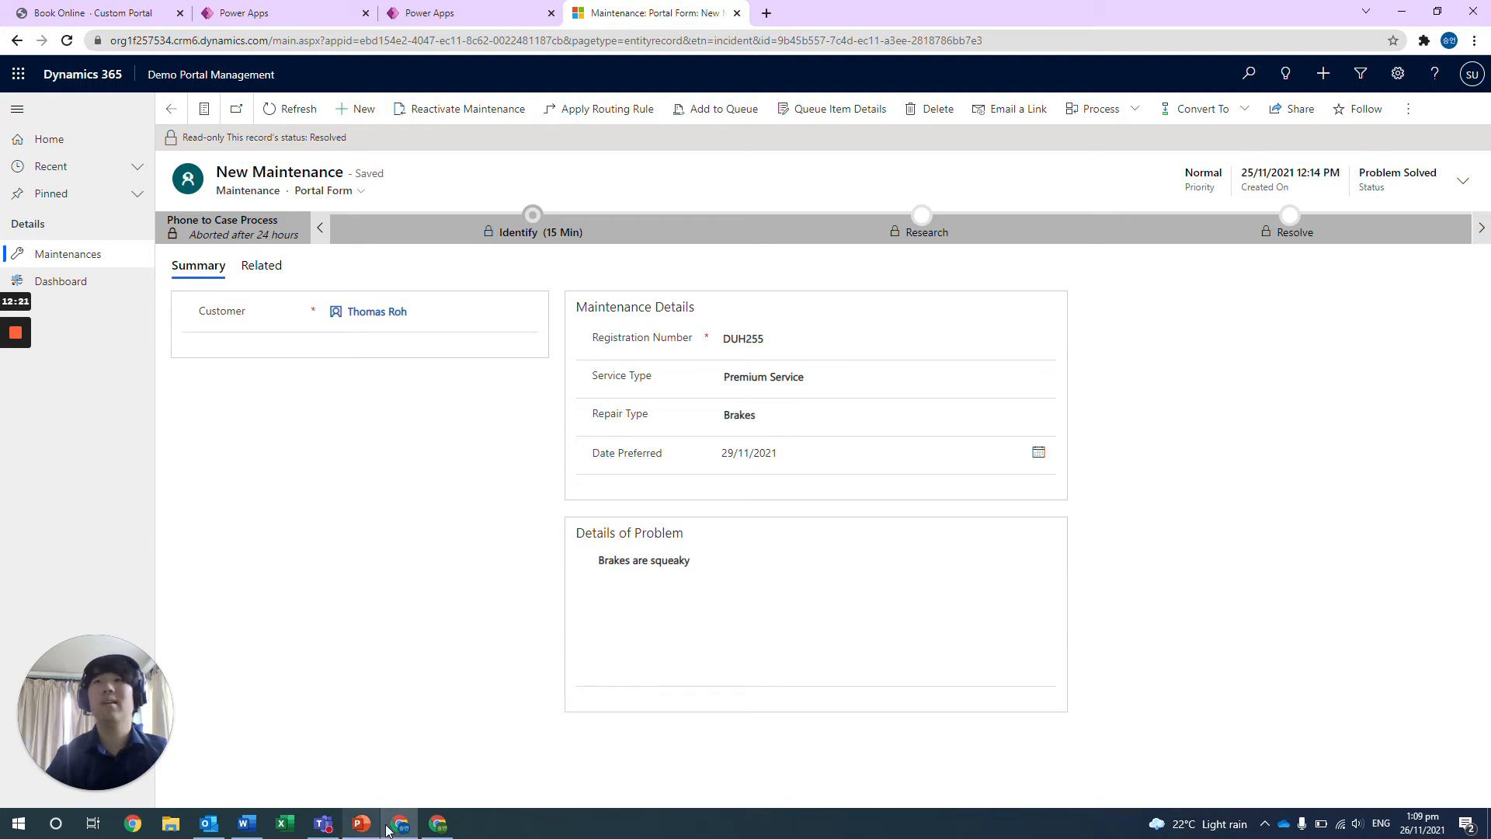
# Switch to the Gmail window and read the newest Completed Maintenance (Reg: DUH255) email, including its greeting and survey invitation.
pyautogui.click(424, 826)
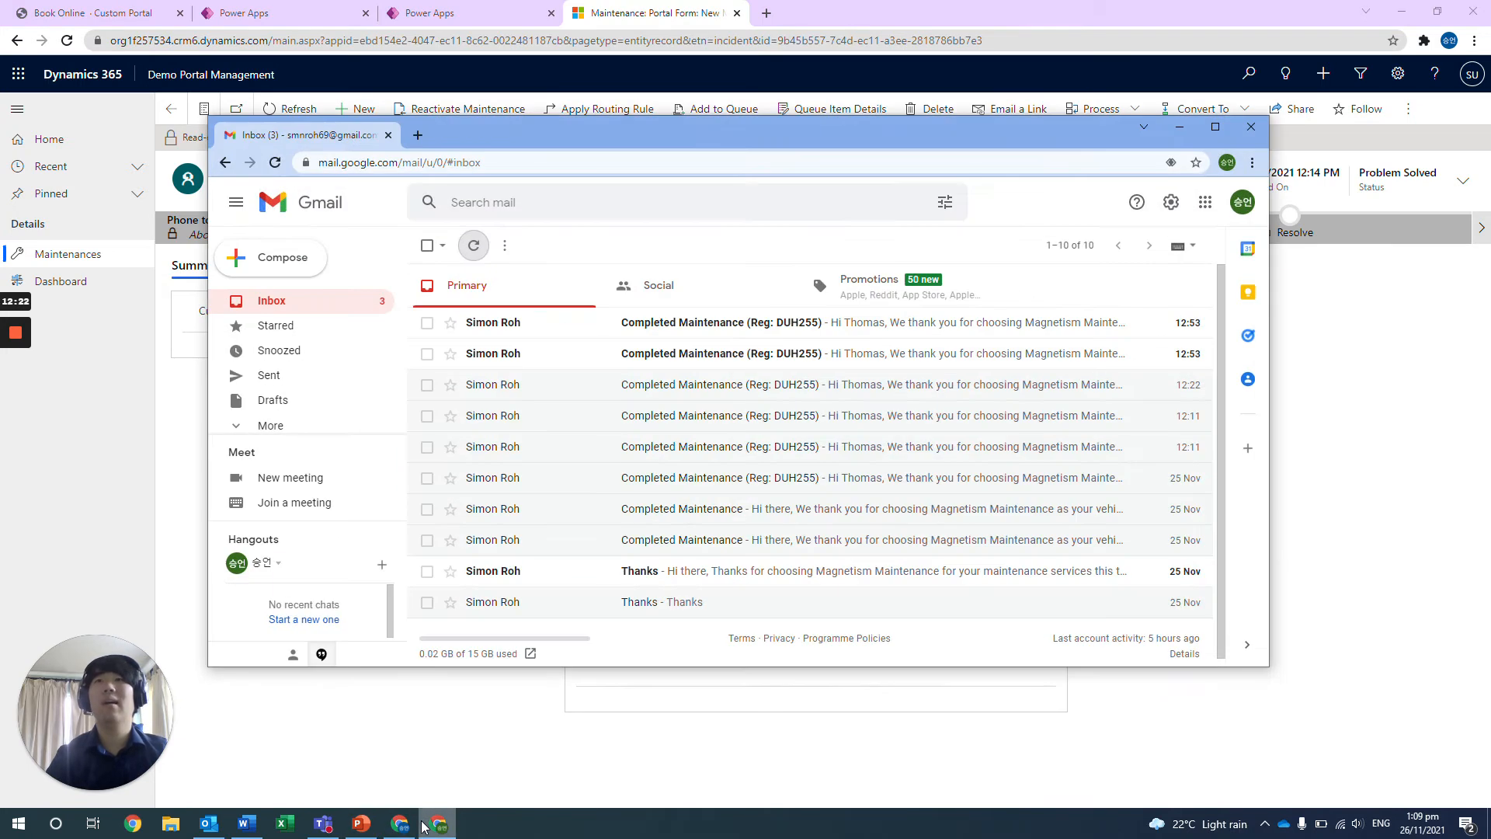
pyautogui.click(757, 324)
pyautogui.scroll(-1, 737, 402)
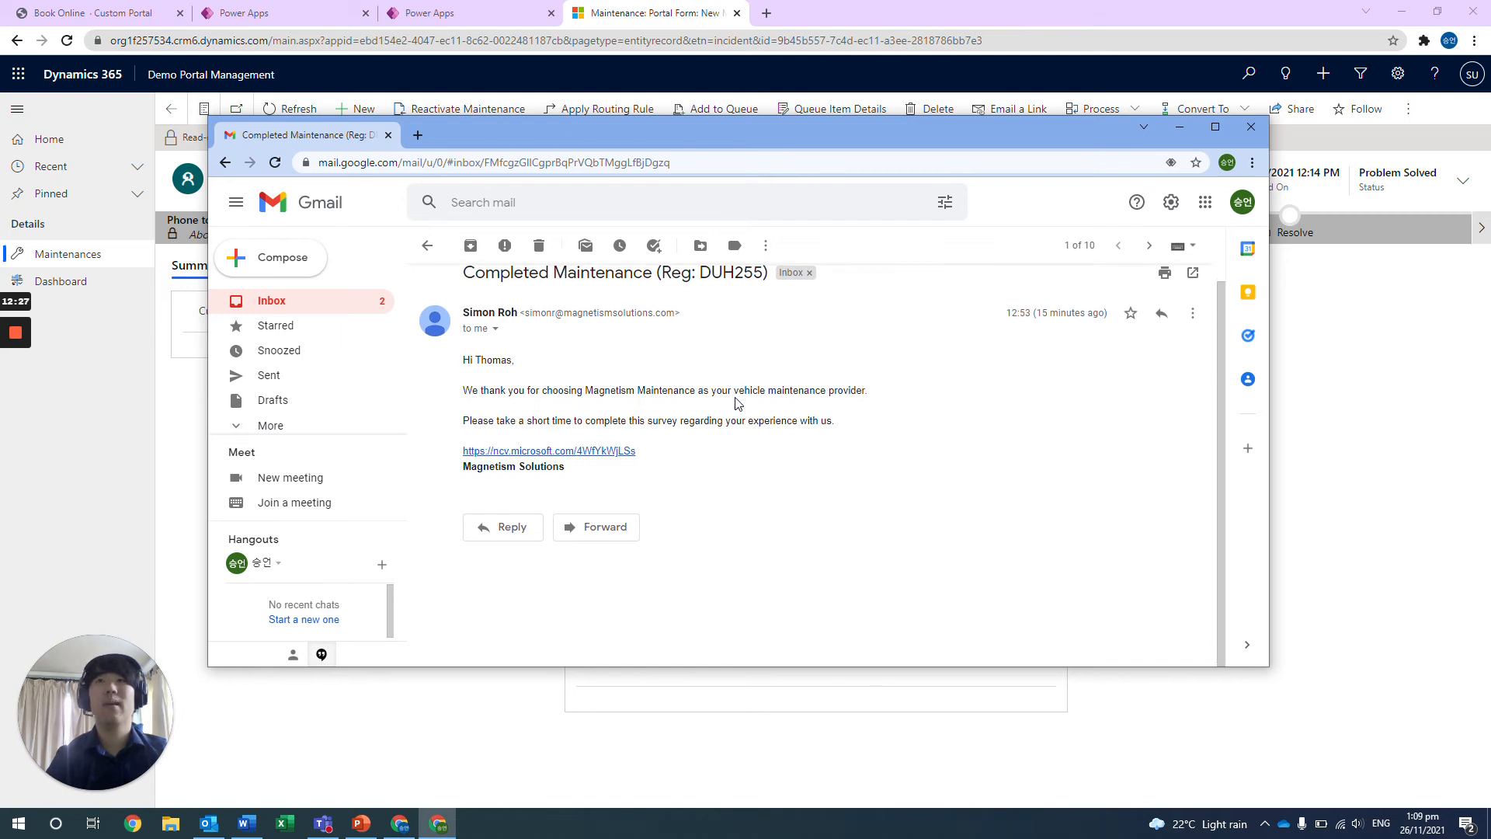
pyautogui.scroll(1, 621, 396)
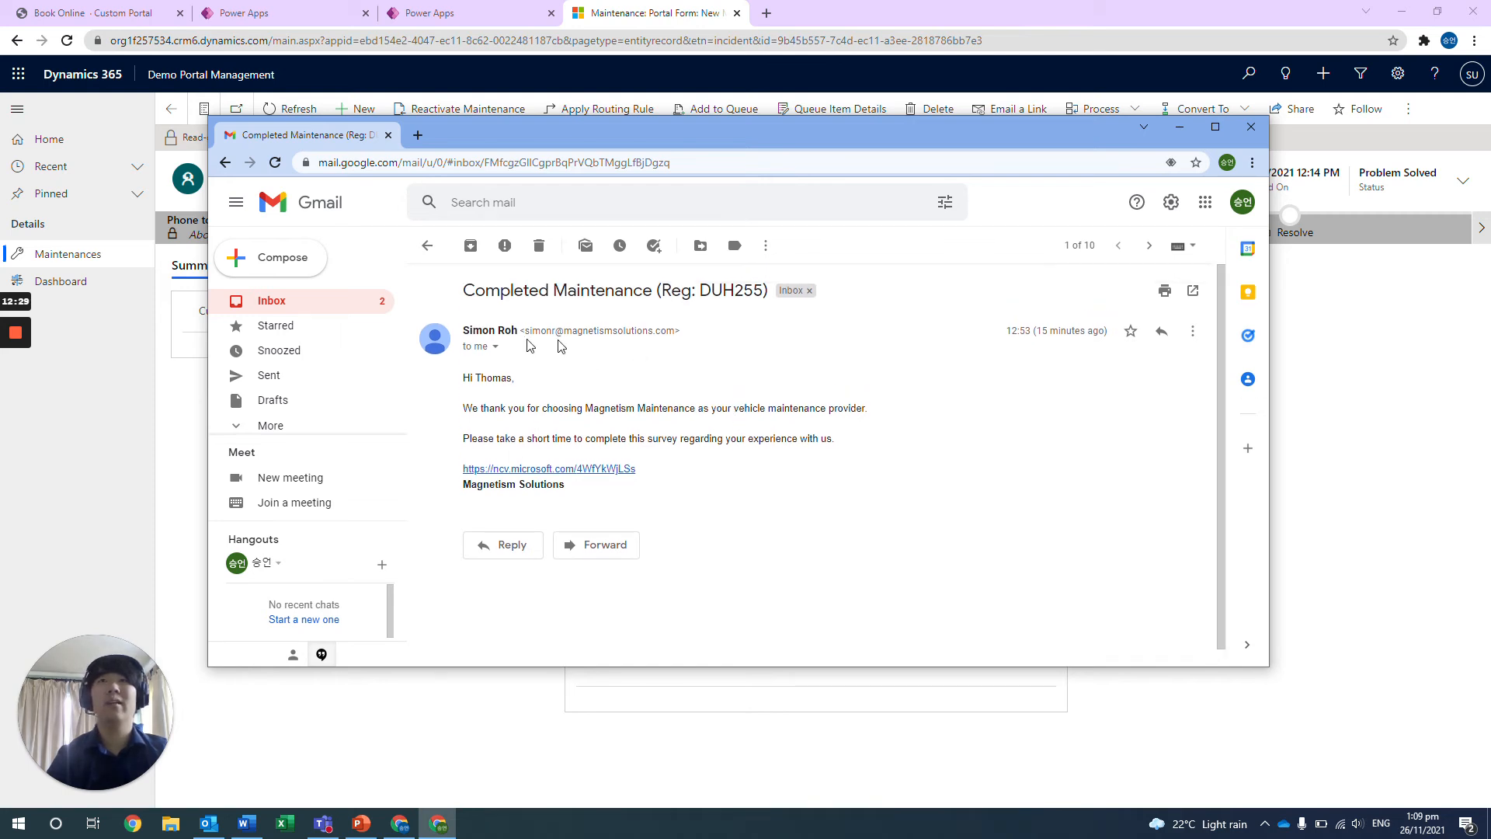
pyautogui.moveTo(516, 379); pyautogui.dragTo(480, 379)
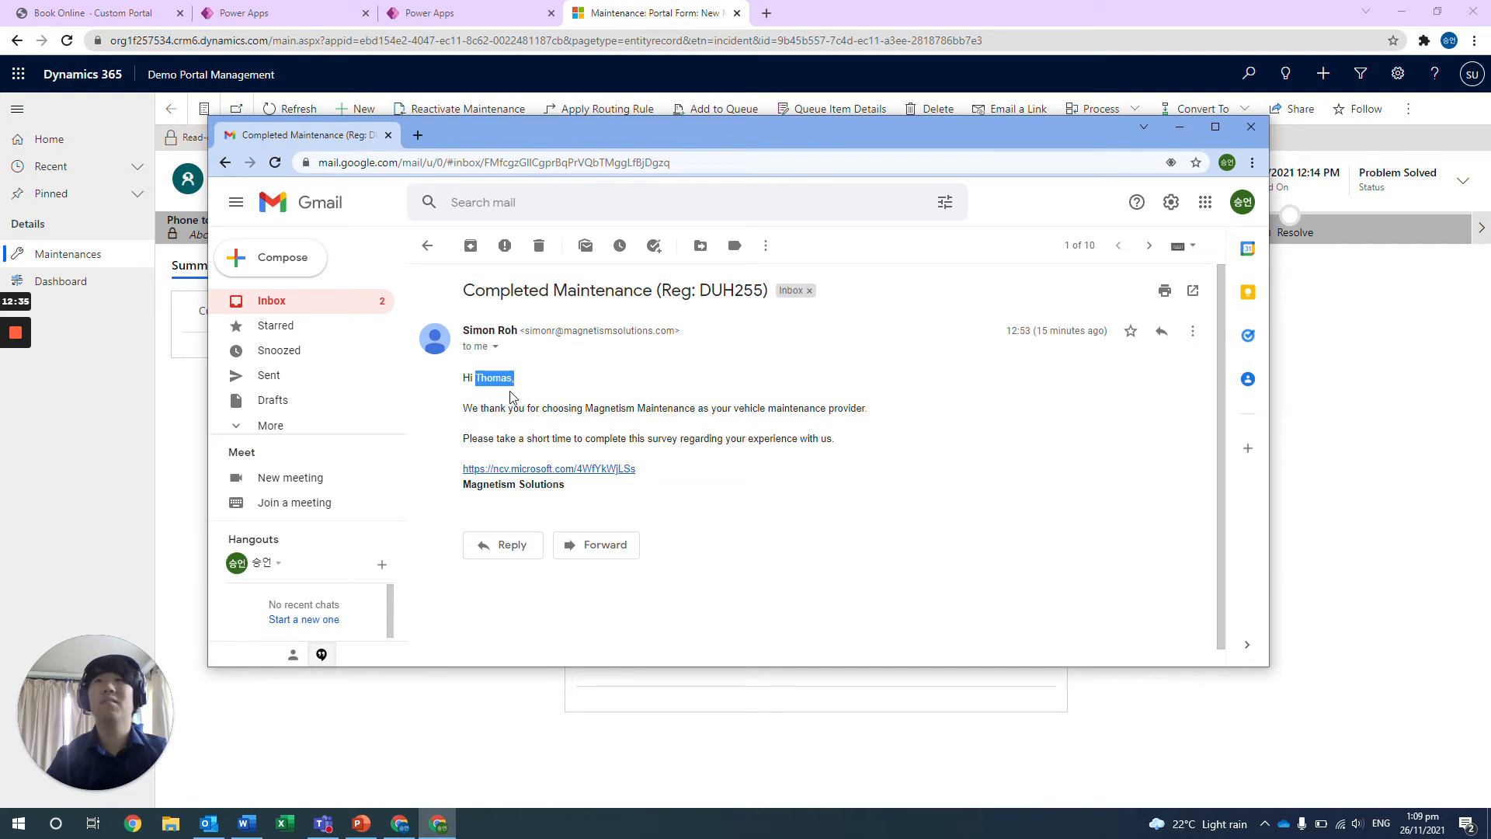
pyautogui.click(487, 388)
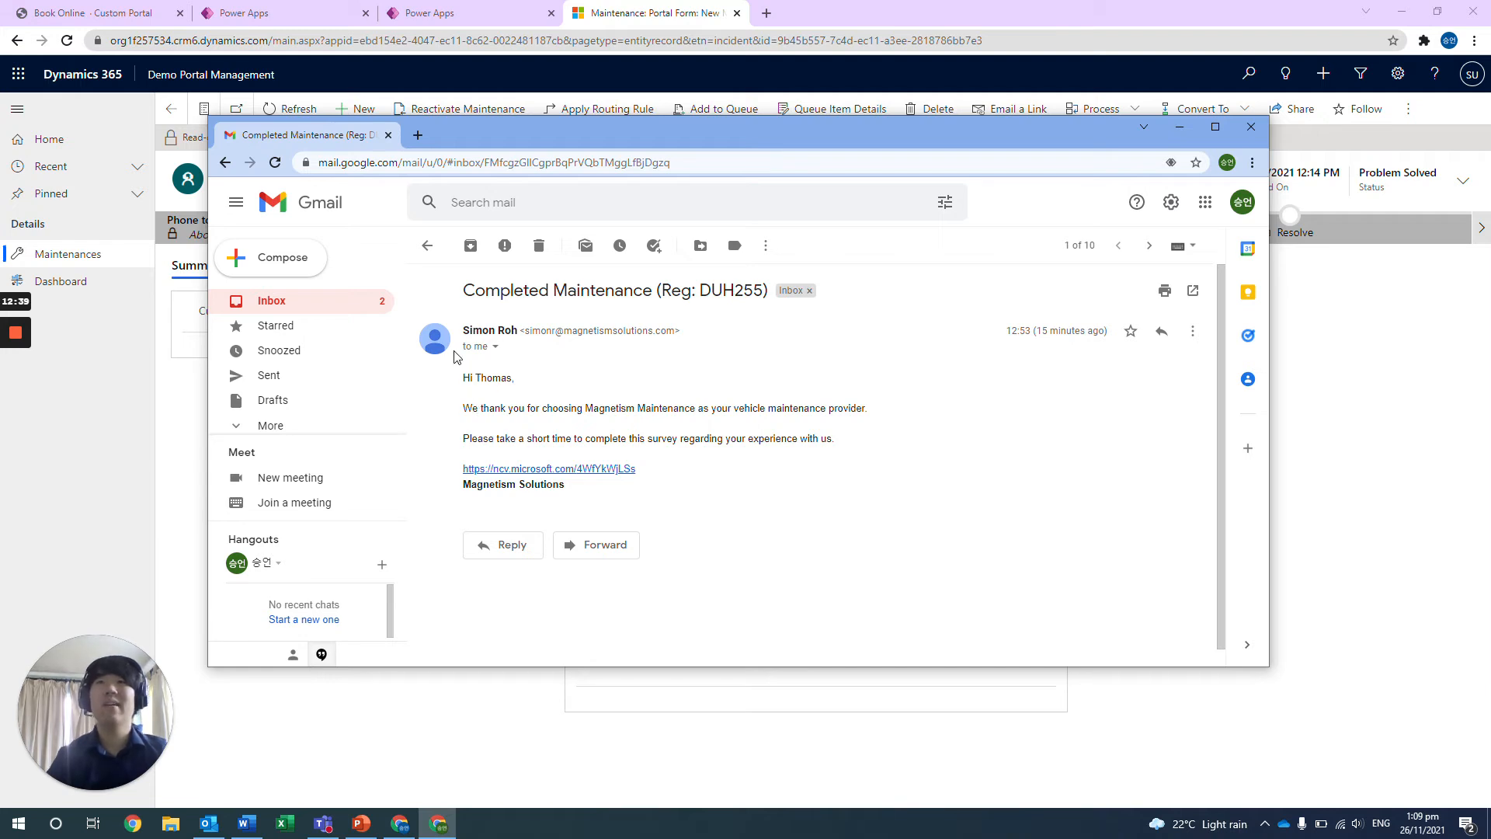
pyautogui.scroll(-1, 483, 400)
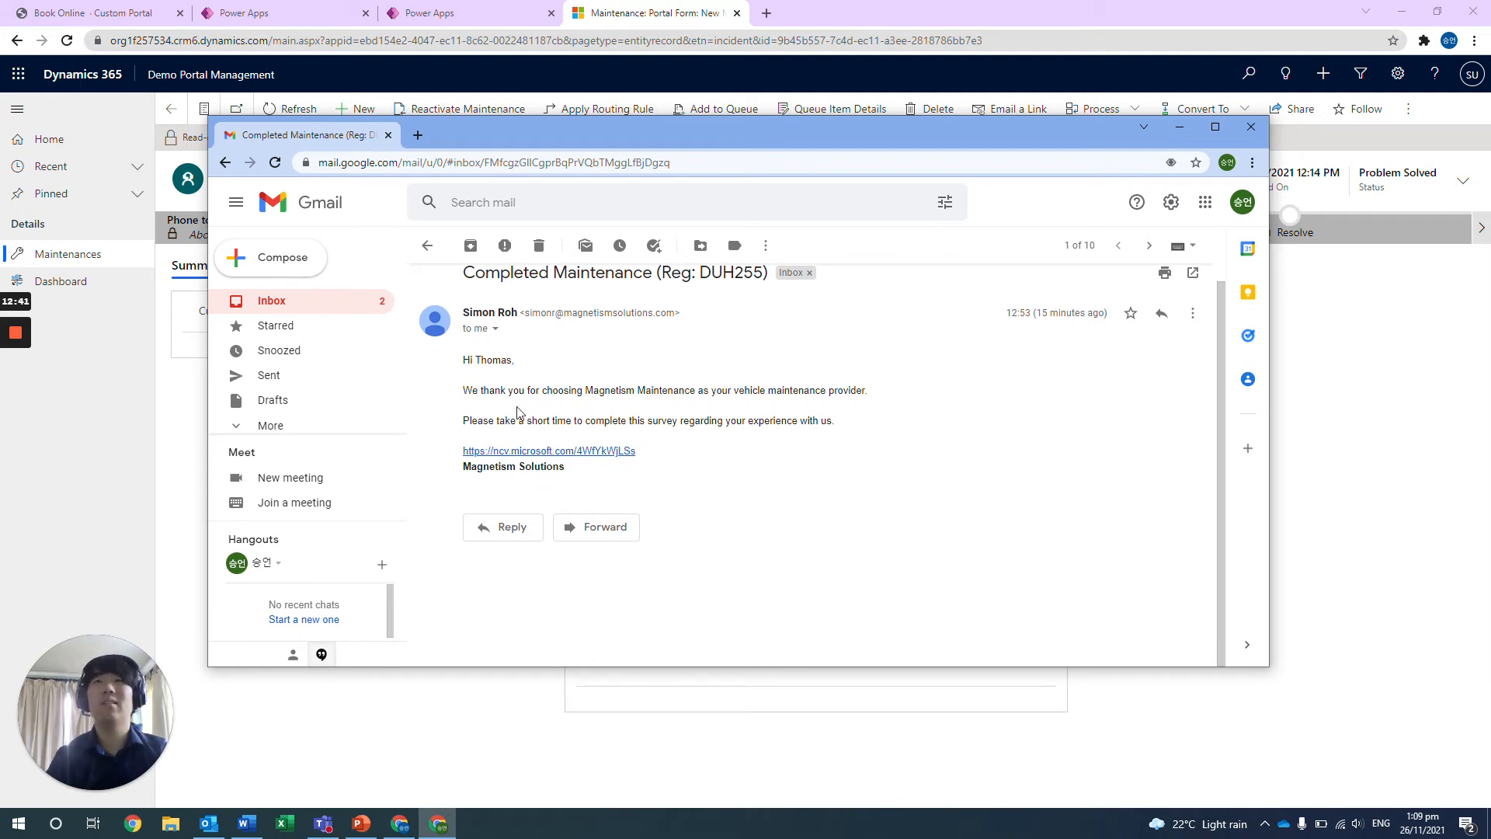
# Examine the Completed Maintenance email's registration number, survey link, body text and Magnetism Solutions signature, and put the Gmail window away.
pyautogui.scroll(1, 539, 418)
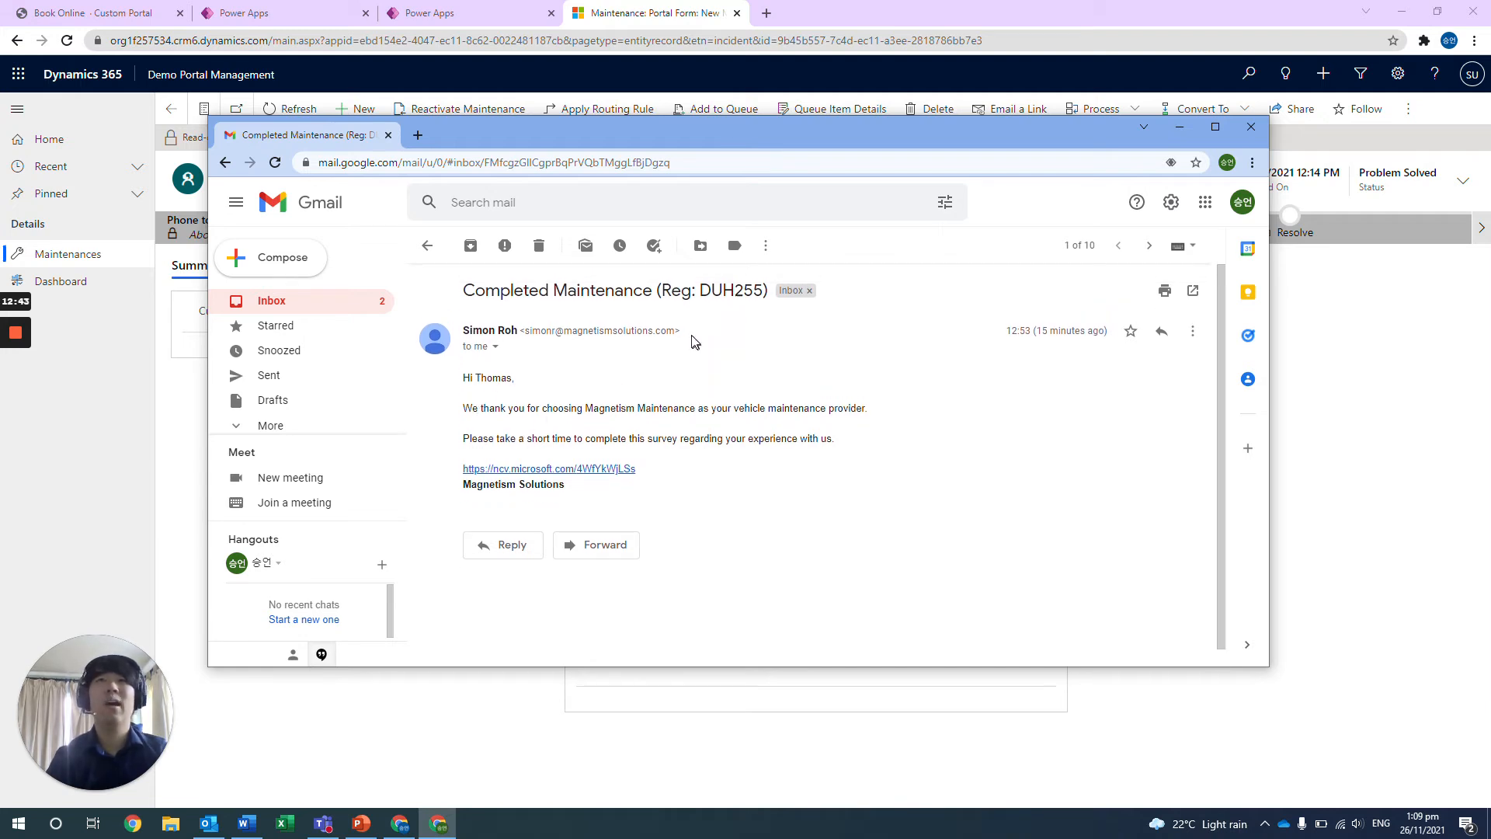
pyautogui.moveTo(699, 290); pyautogui.dragTo(765, 291)
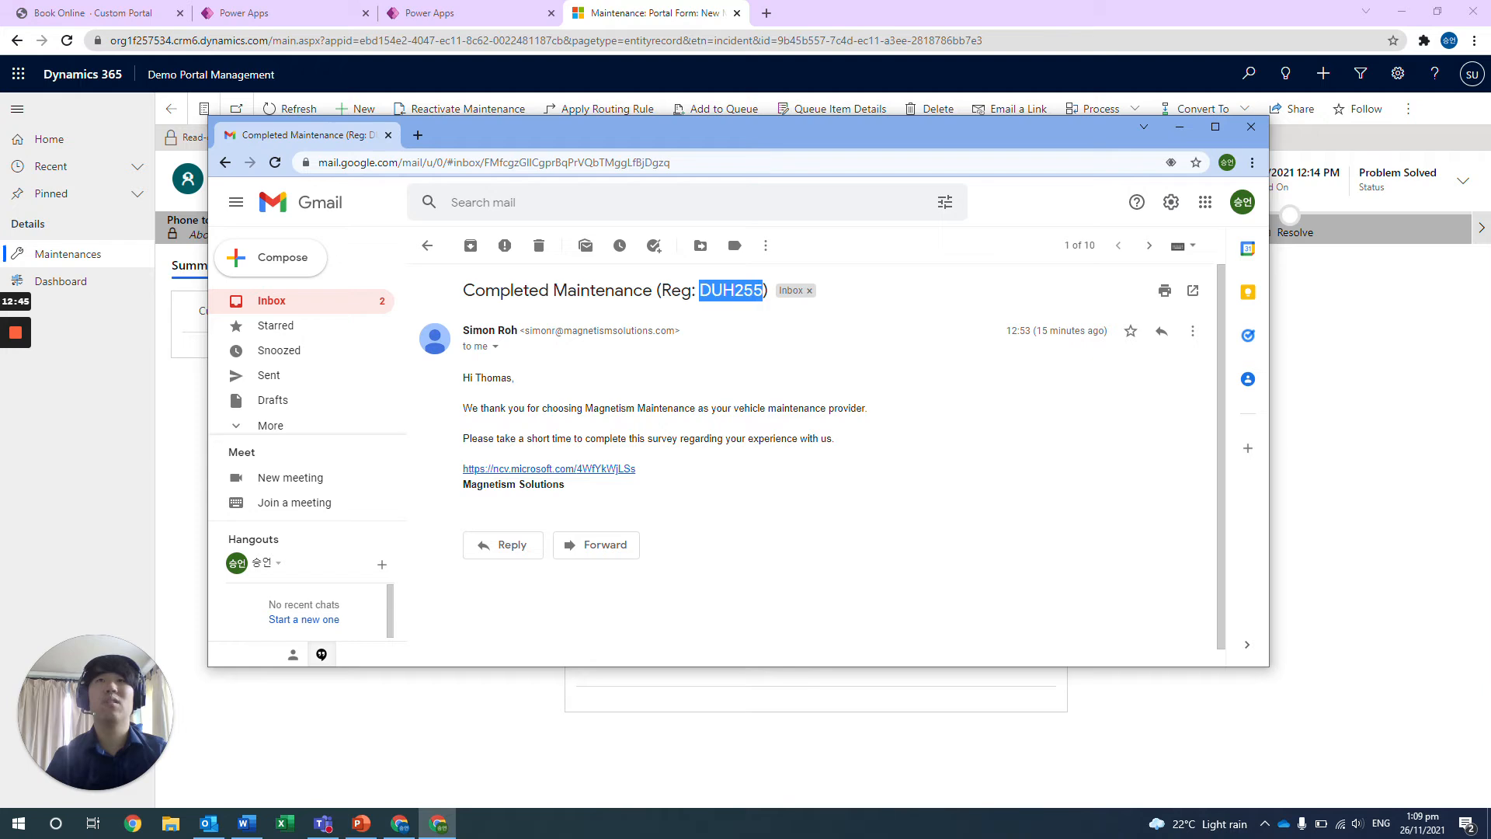
pyautogui.click(748, 315)
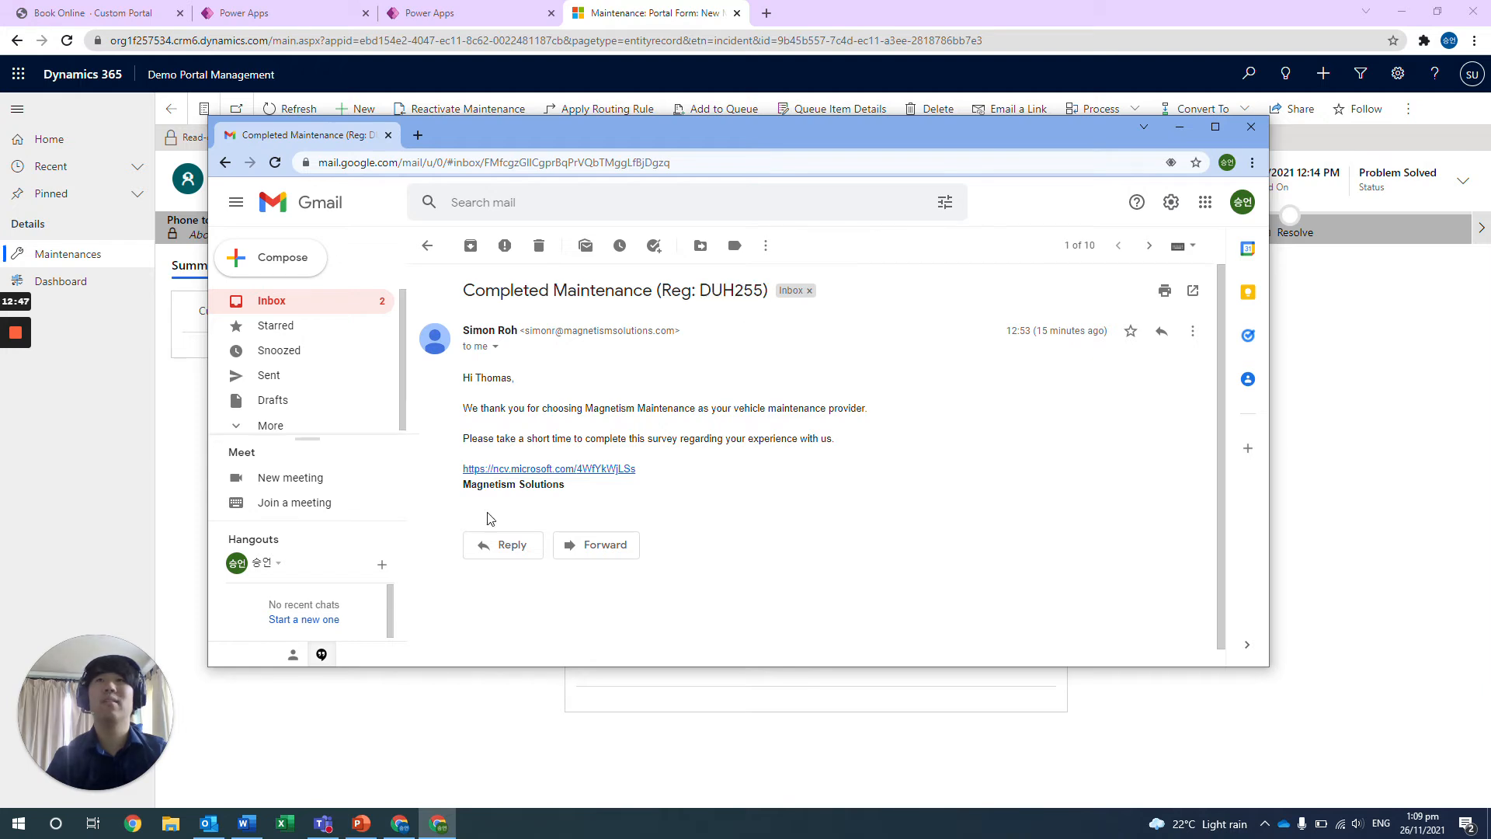
pyautogui.scroll(-1, 549, 386)
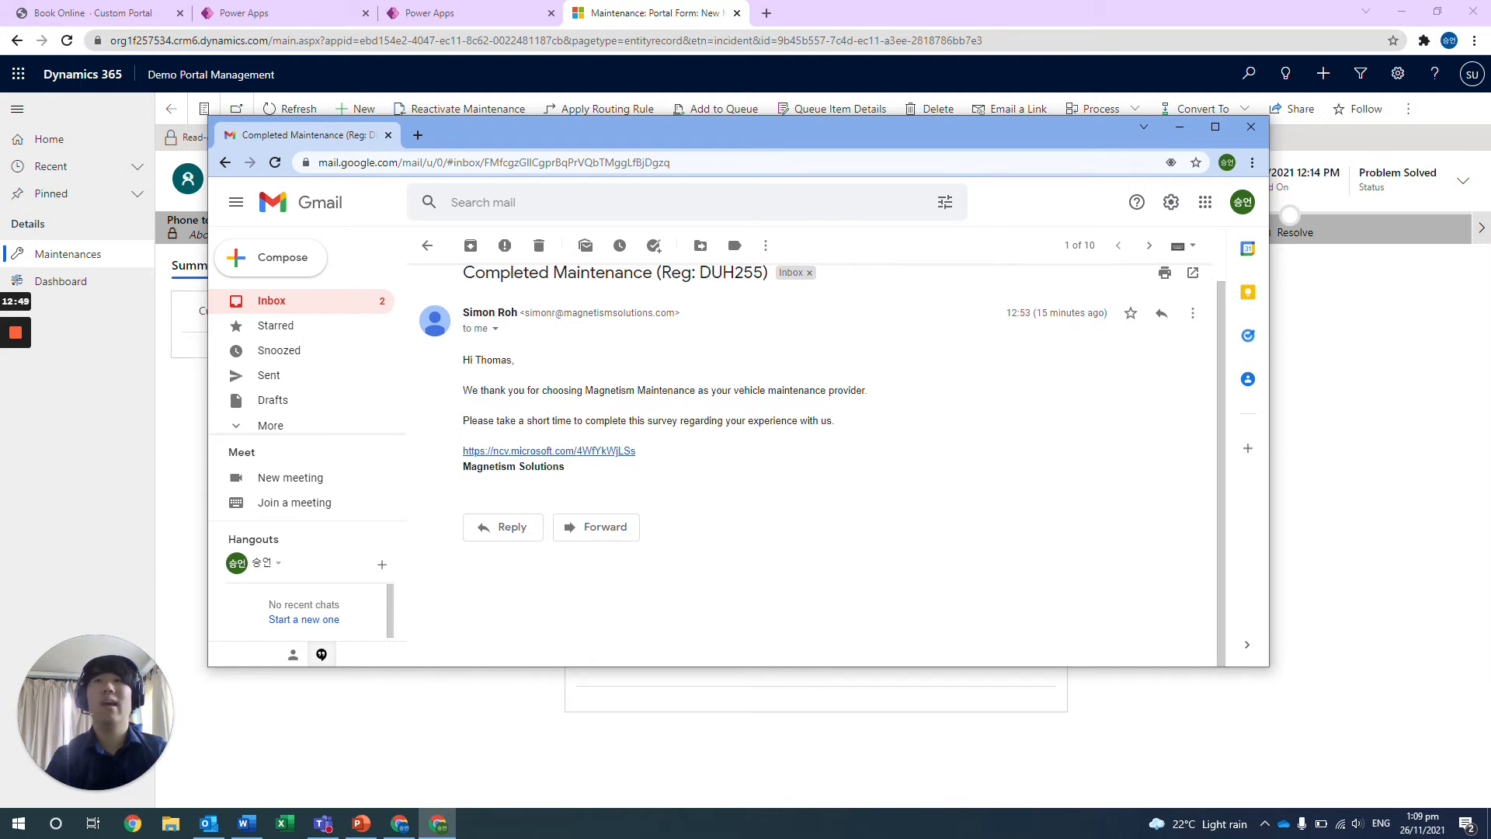
pyautogui.moveTo(634, 458); pyautogui.dragTo(458, 454)
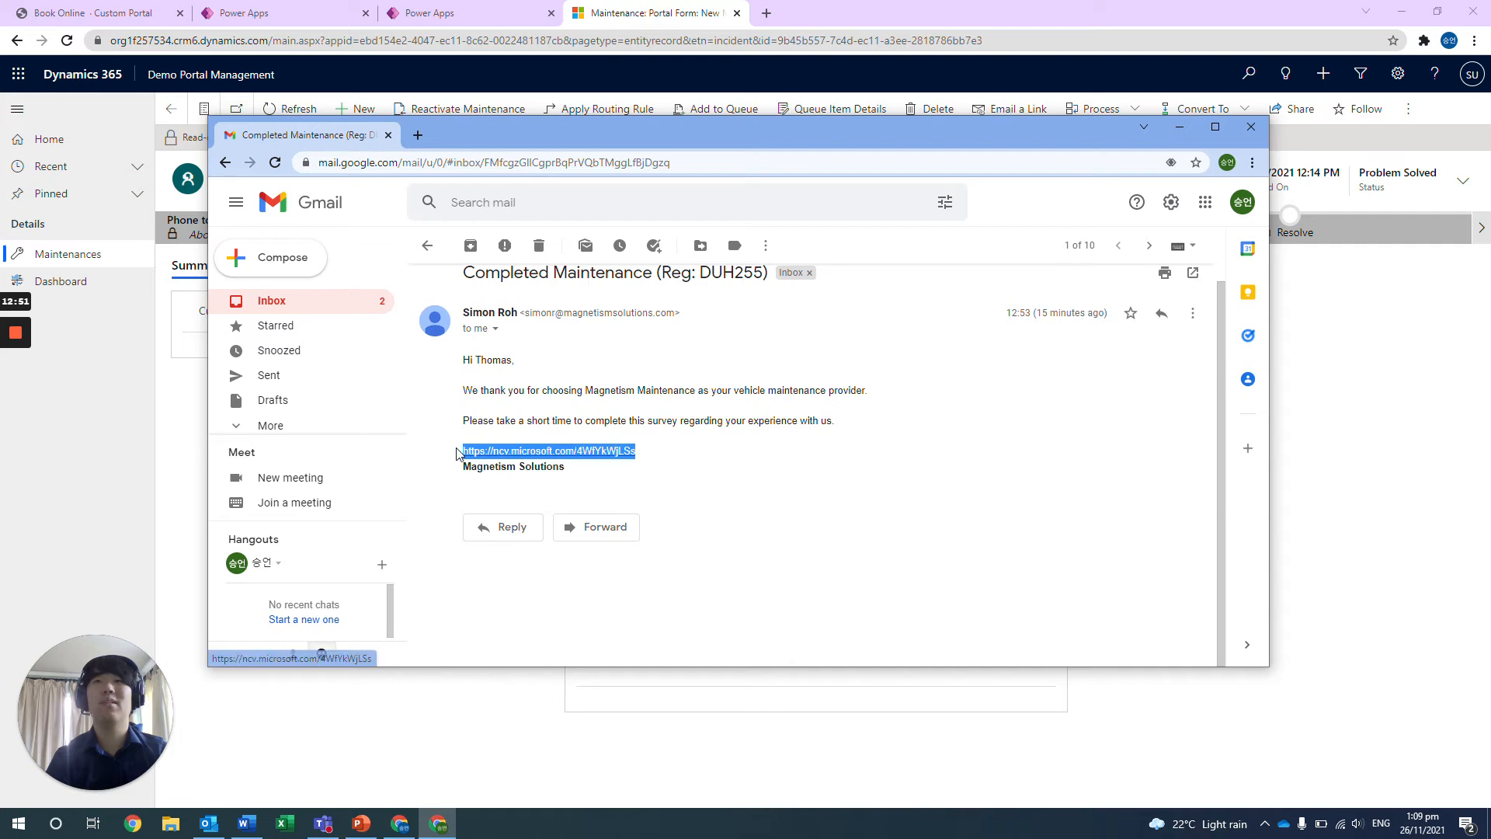
pyautogui.click(454, 455)
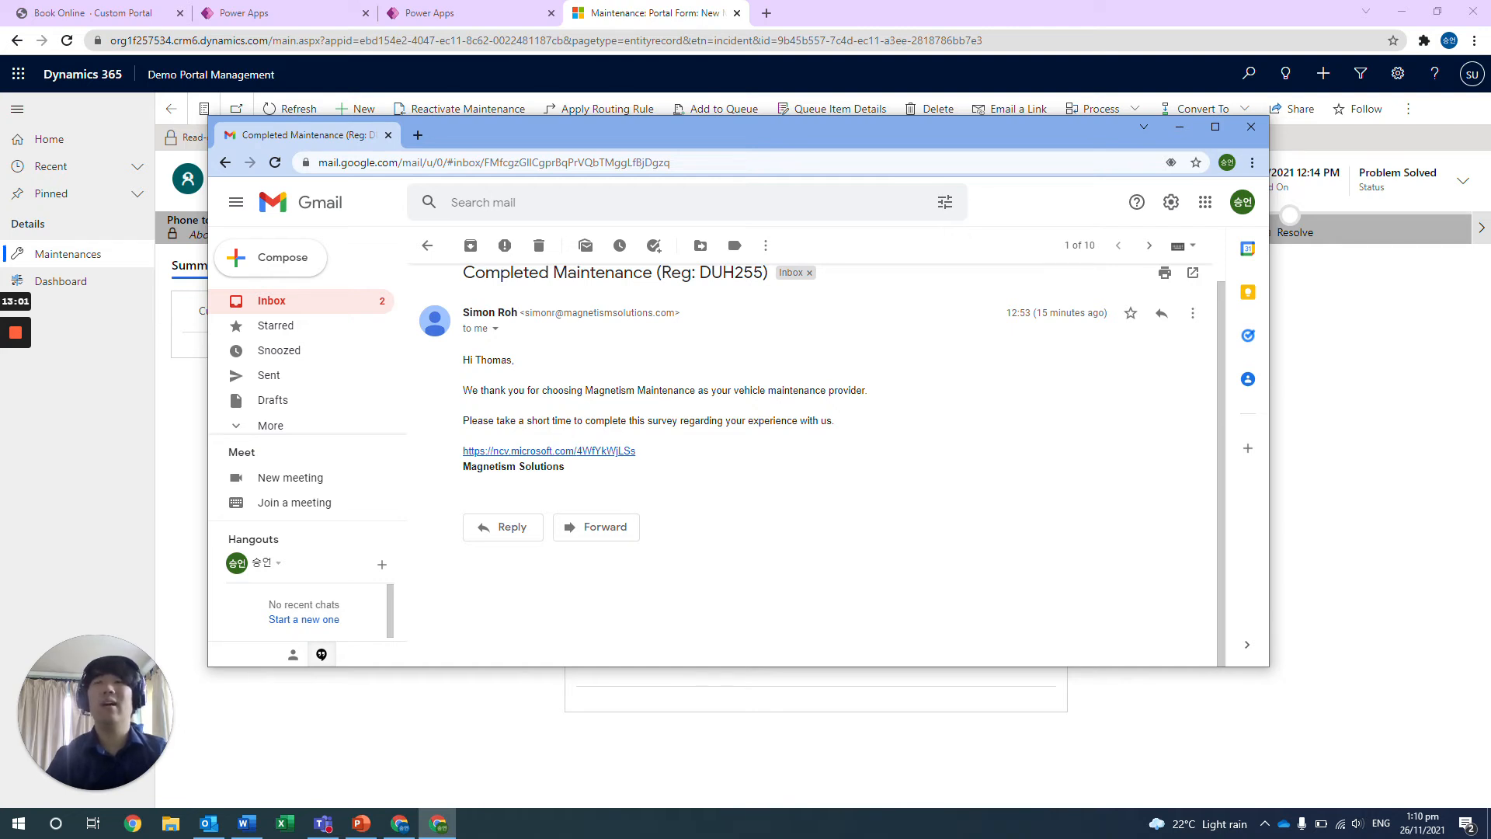
pyautogui.scroll(1, 642, 499)
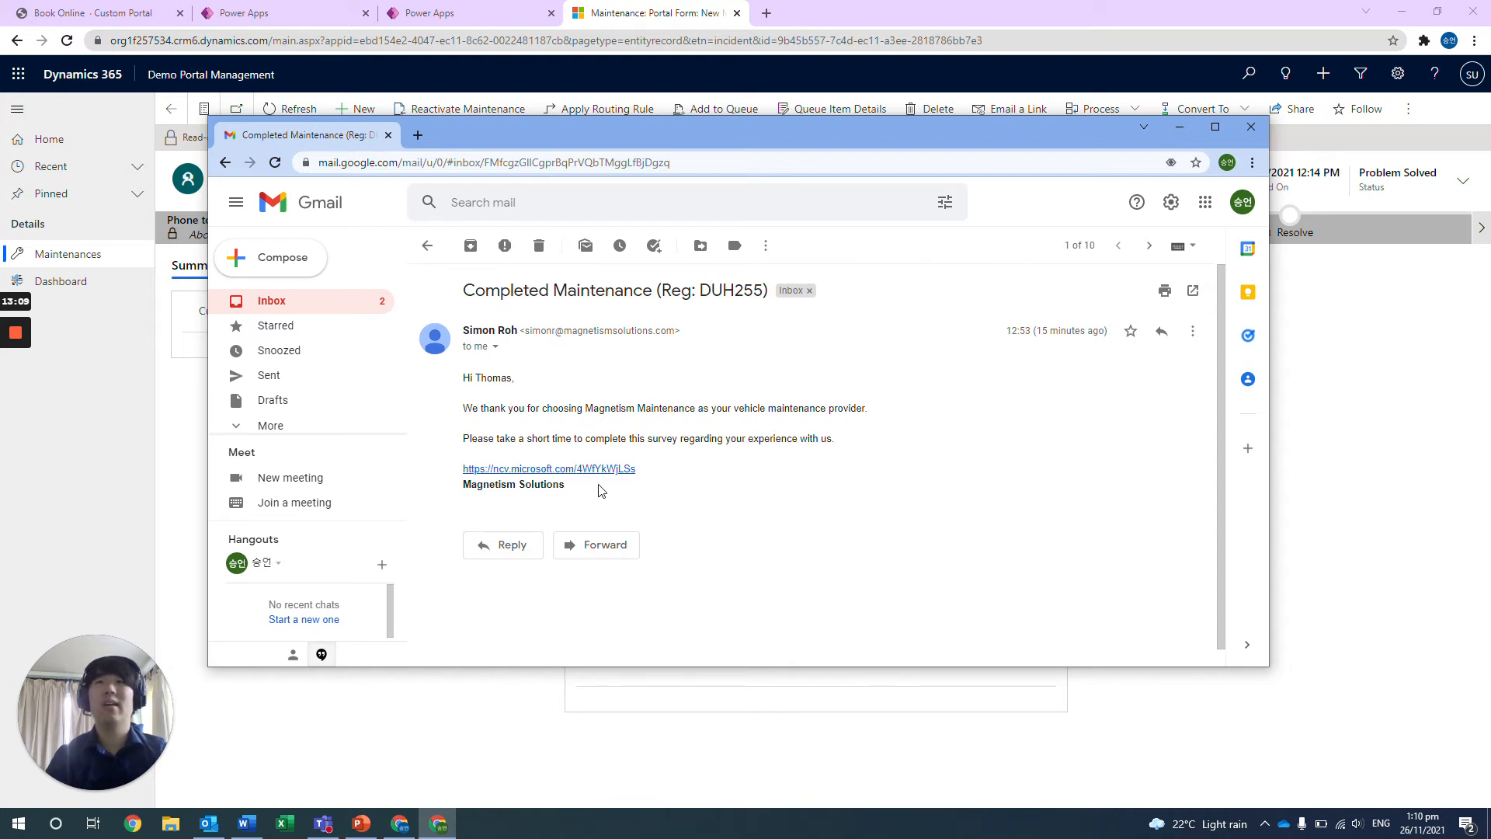
pyautogui.moveTo(590, 492); pyautogui.dragTo(463, 383)
pyautogui.click(464, 383)
pyautogui.moveTo(566, 490); pyautogui.dragTo(462, 496)
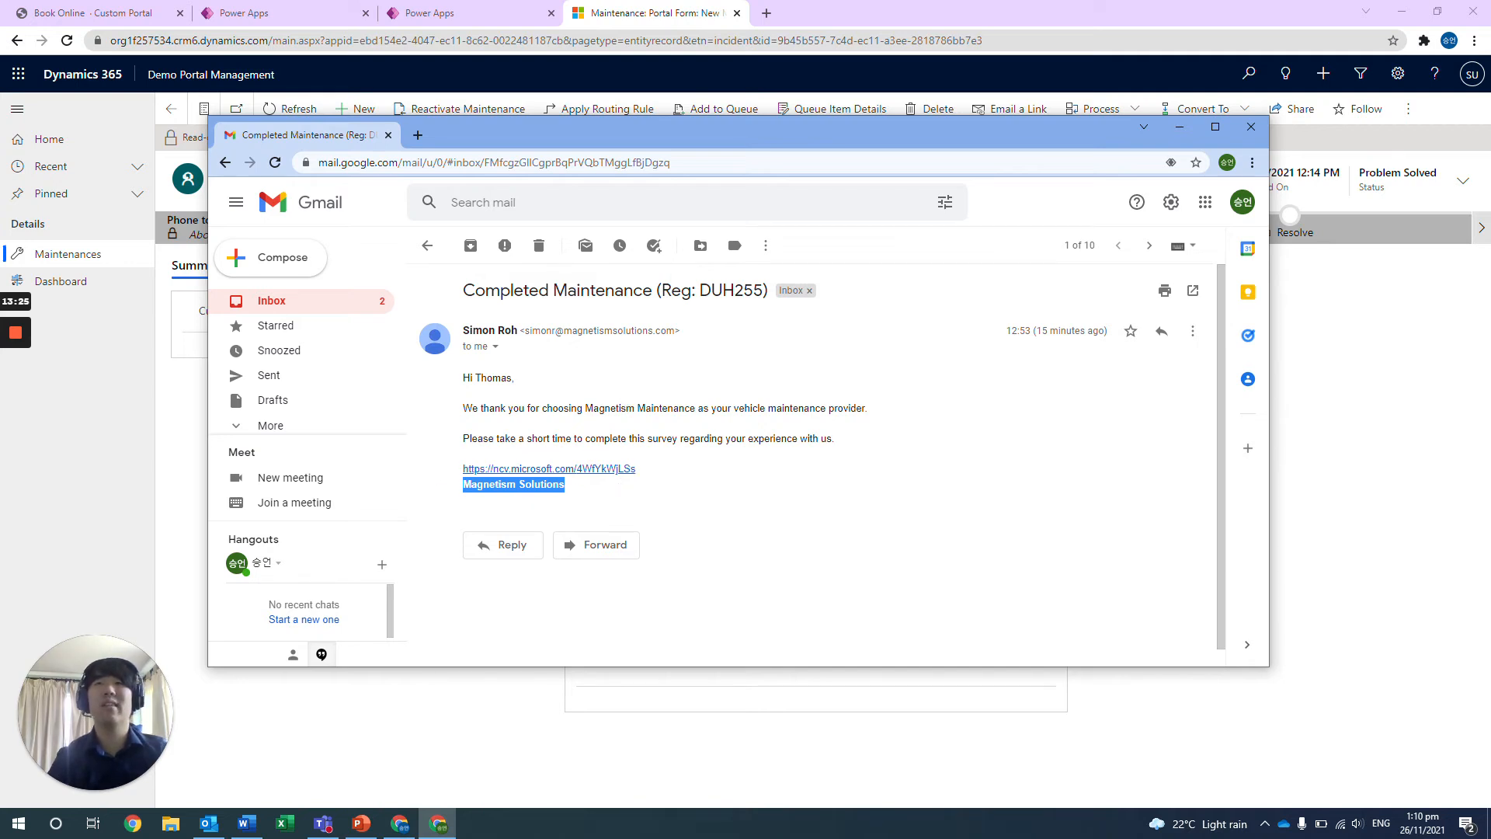
pyautogui.click(1178, 127)
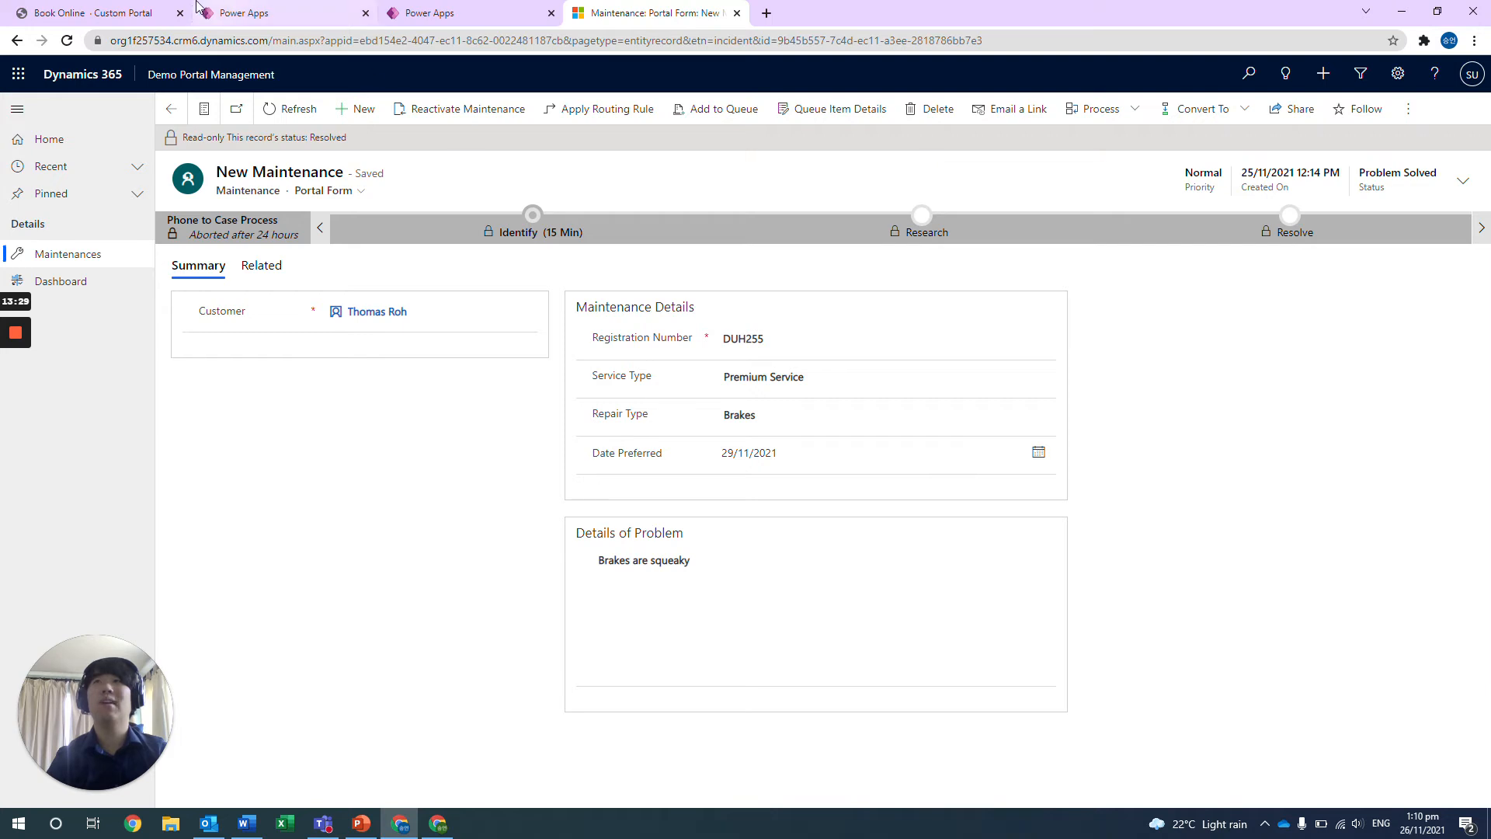
# Switch to the Power Apps maker site and show the list of apps in the Demo Portal environment.
pyautogui.click(134, 10)
pyautogui.click(287, 8)
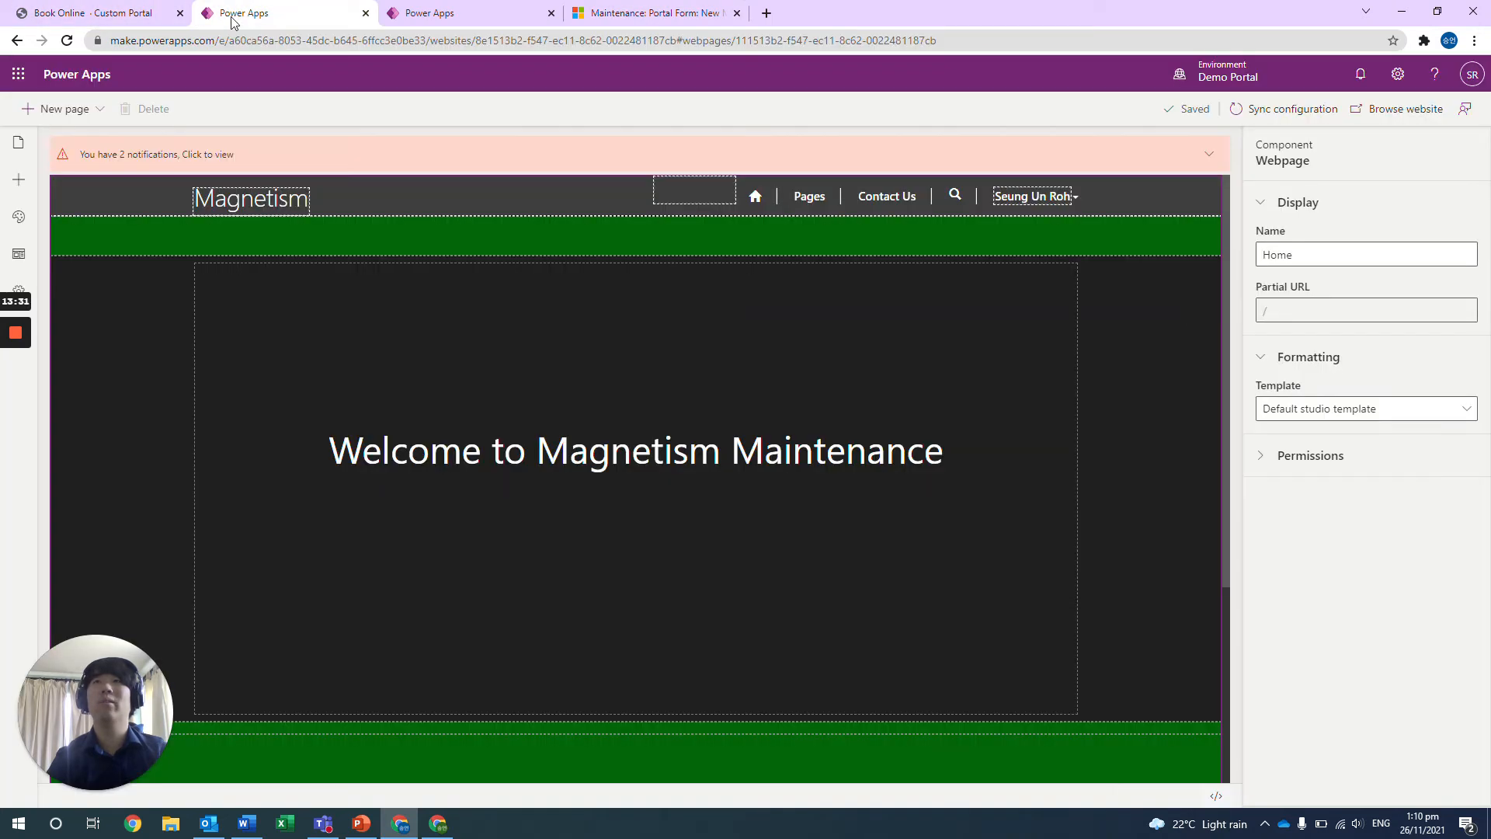
pyautogui.click(416, 14)
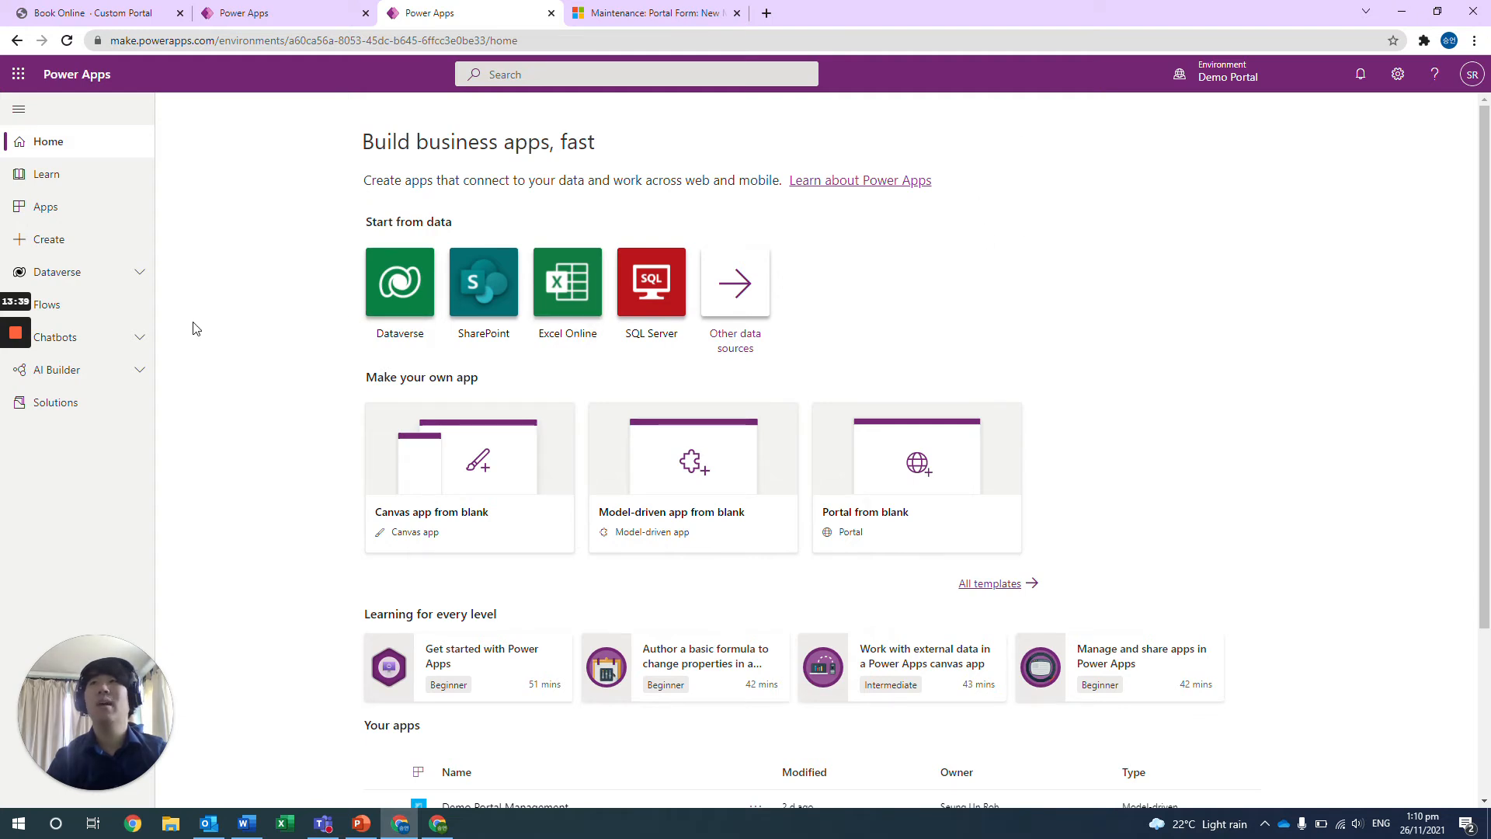
pyautogui.scroll(-1, 191, 329)
pyautogui.click(101, 218)
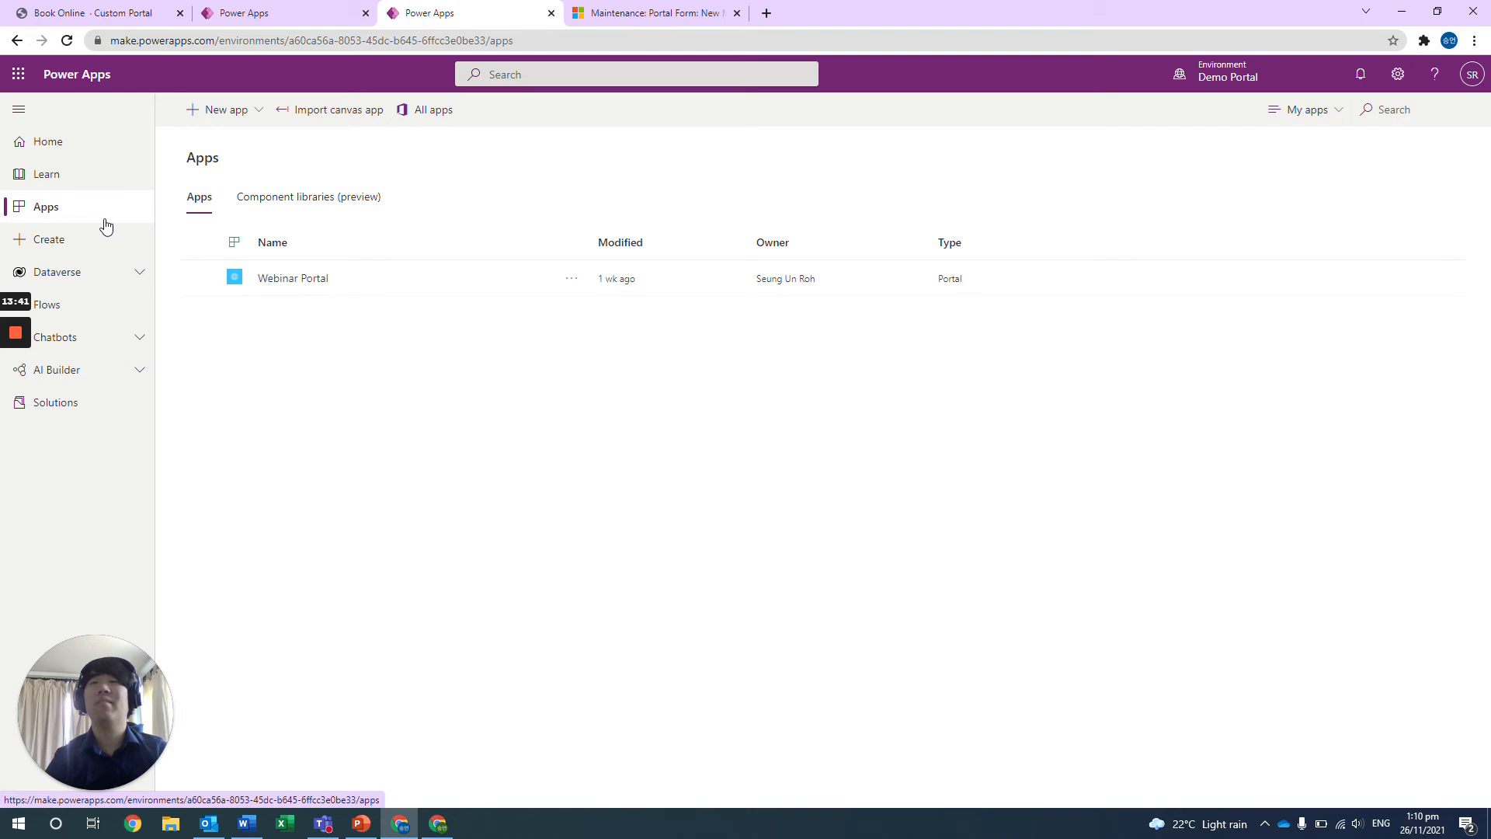
# Examine the Portal from blank form for a new app, including its Name, Address and Language settings, and close it without creating a portal.
pyautogui.click(237, 109)
pyautogui.click(184, 301)
pyautogui.click(184, 301)
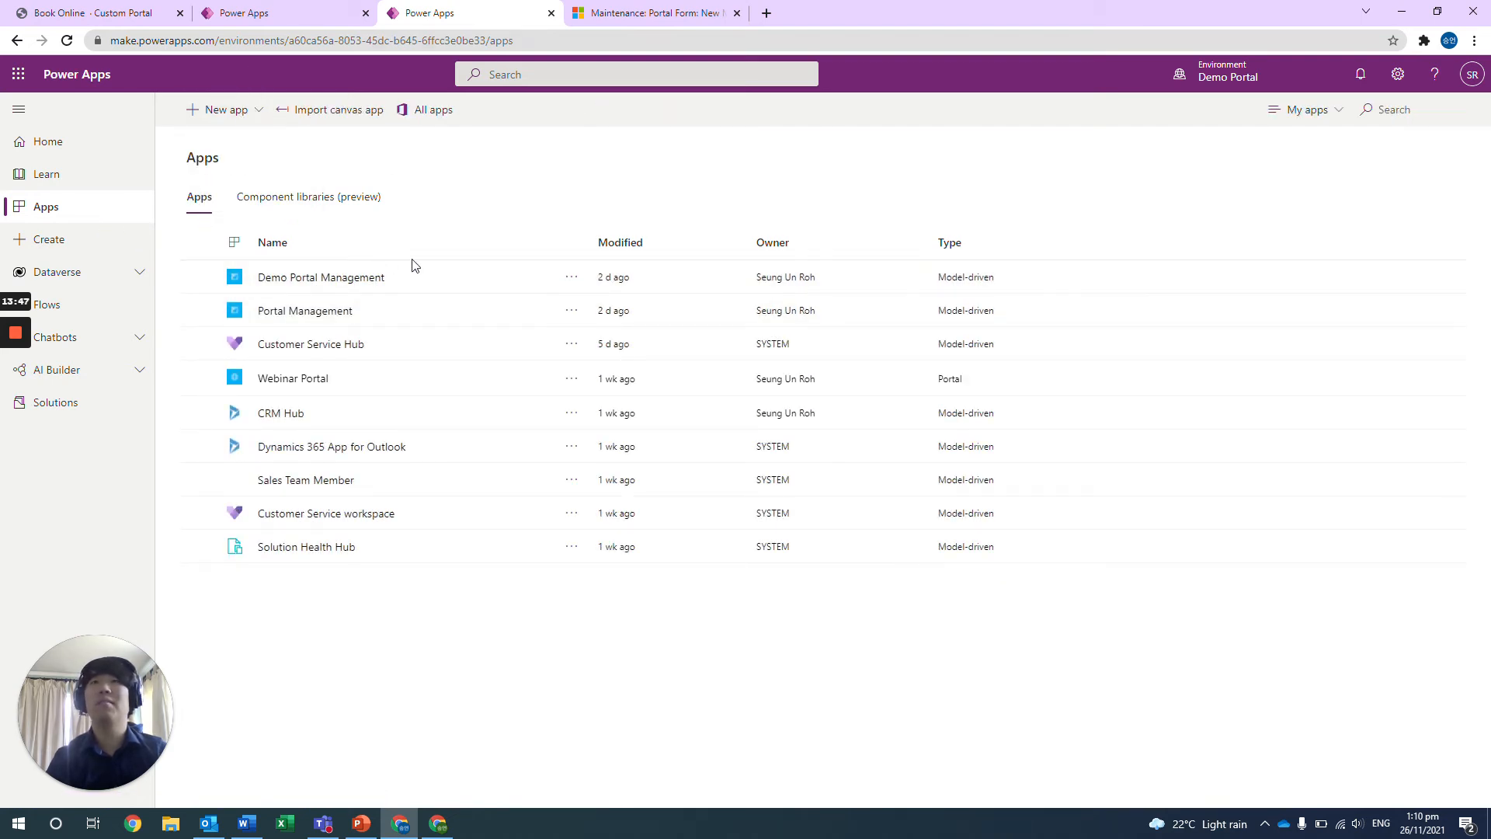
pyautogui.click(226, 110)
pyautogui.click(223, 199)
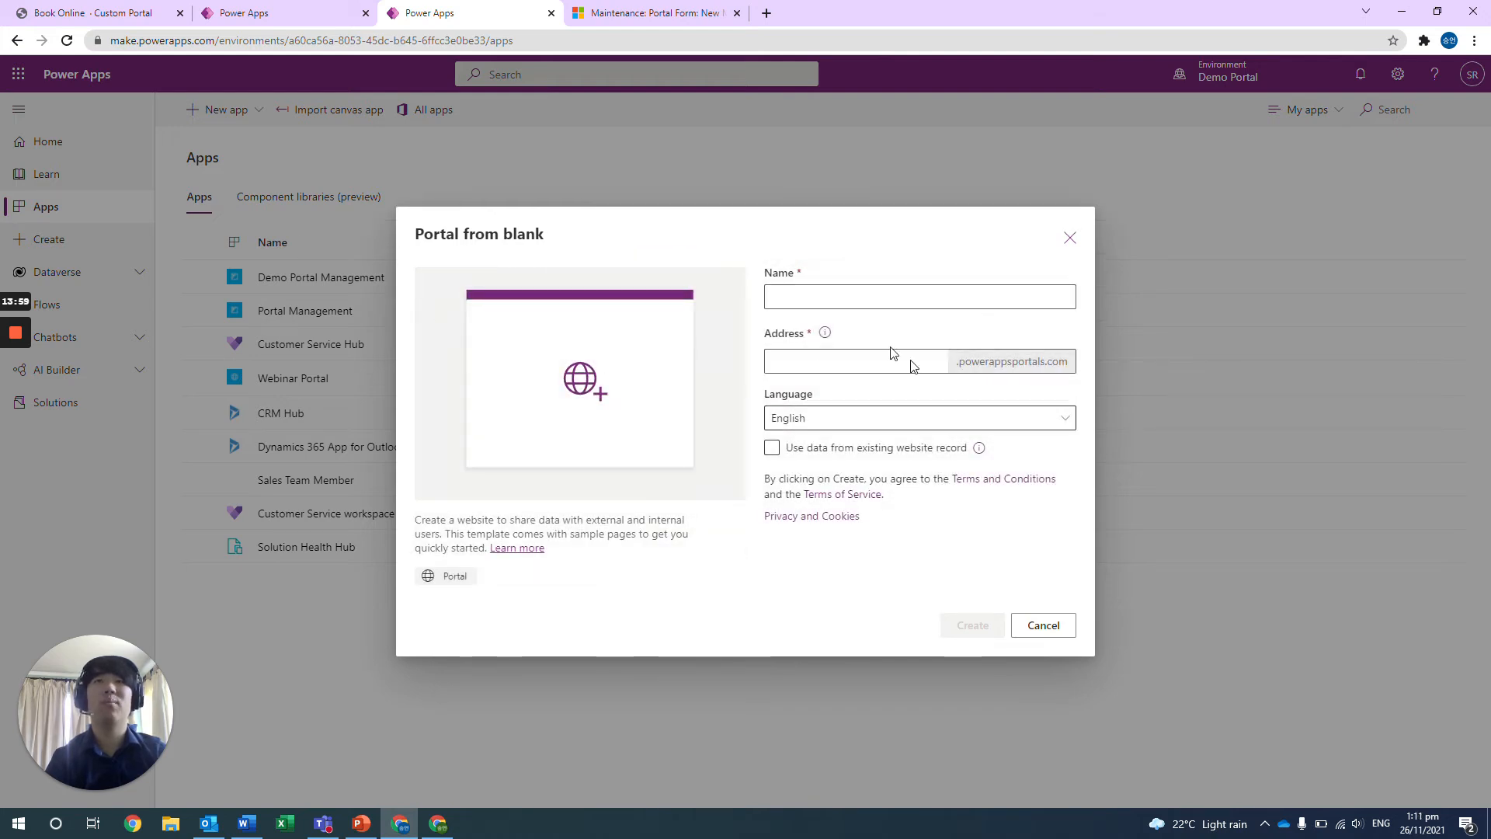
pyautogui.click(1042, 625)
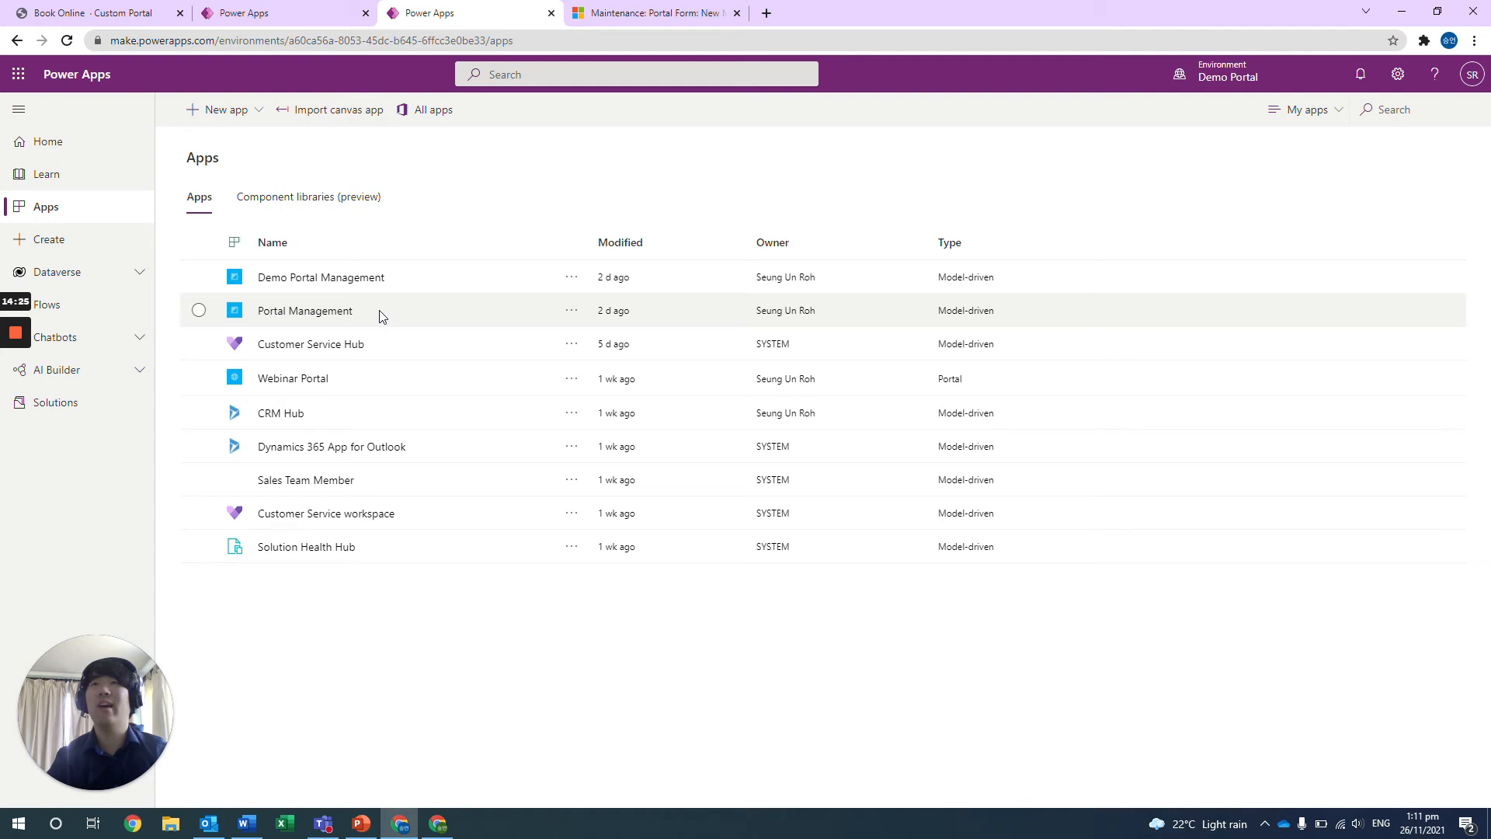
# Examine the Home page in the portal studio and the Blank and Landing page layouts available for a new page.
pyautogui.click(260, 21)
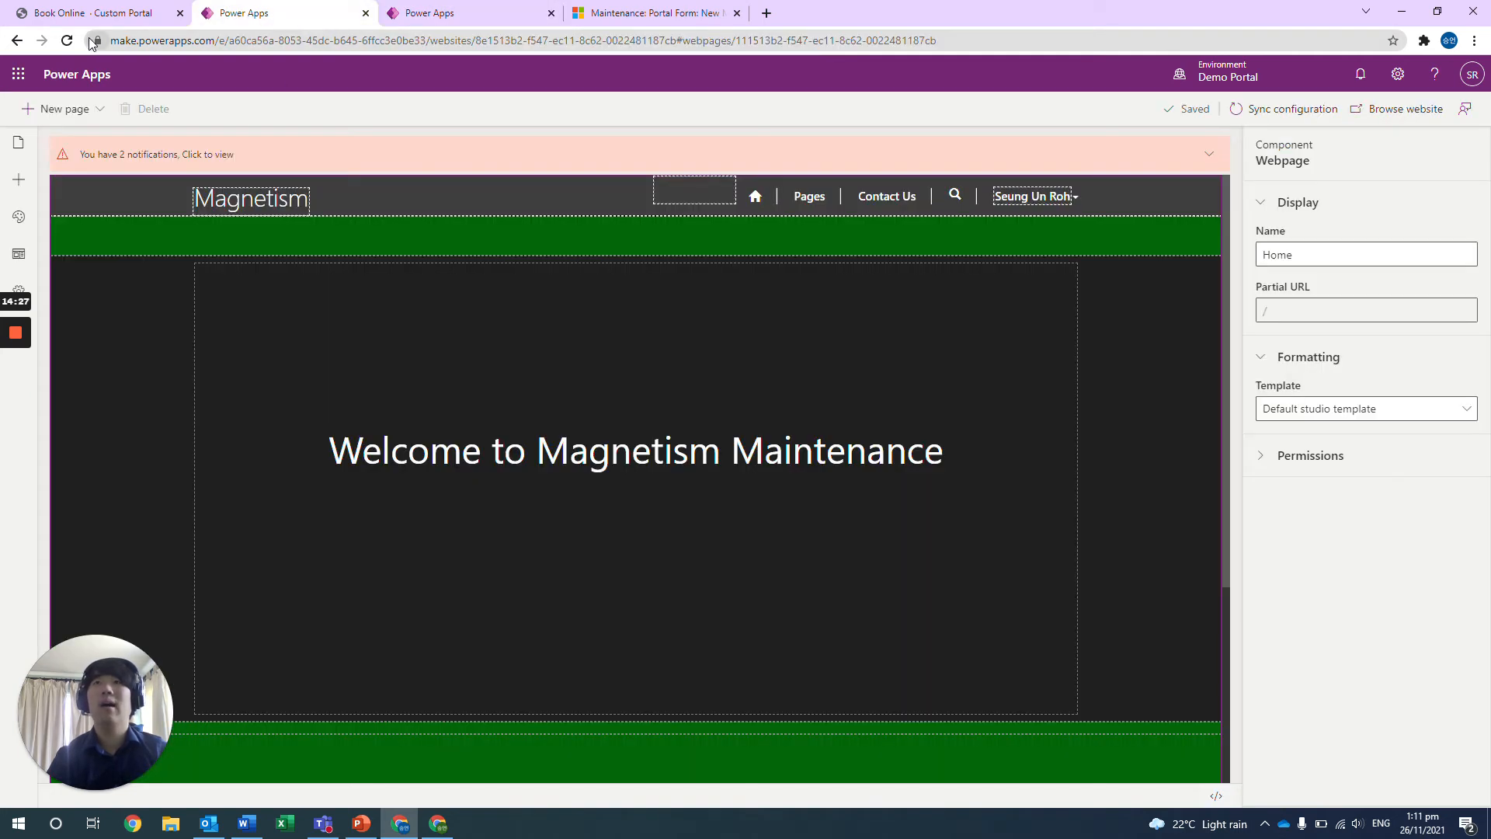
pyautogui.scroll(-3, 325, 396)
pyautogui.scroll(3, 324, 397)
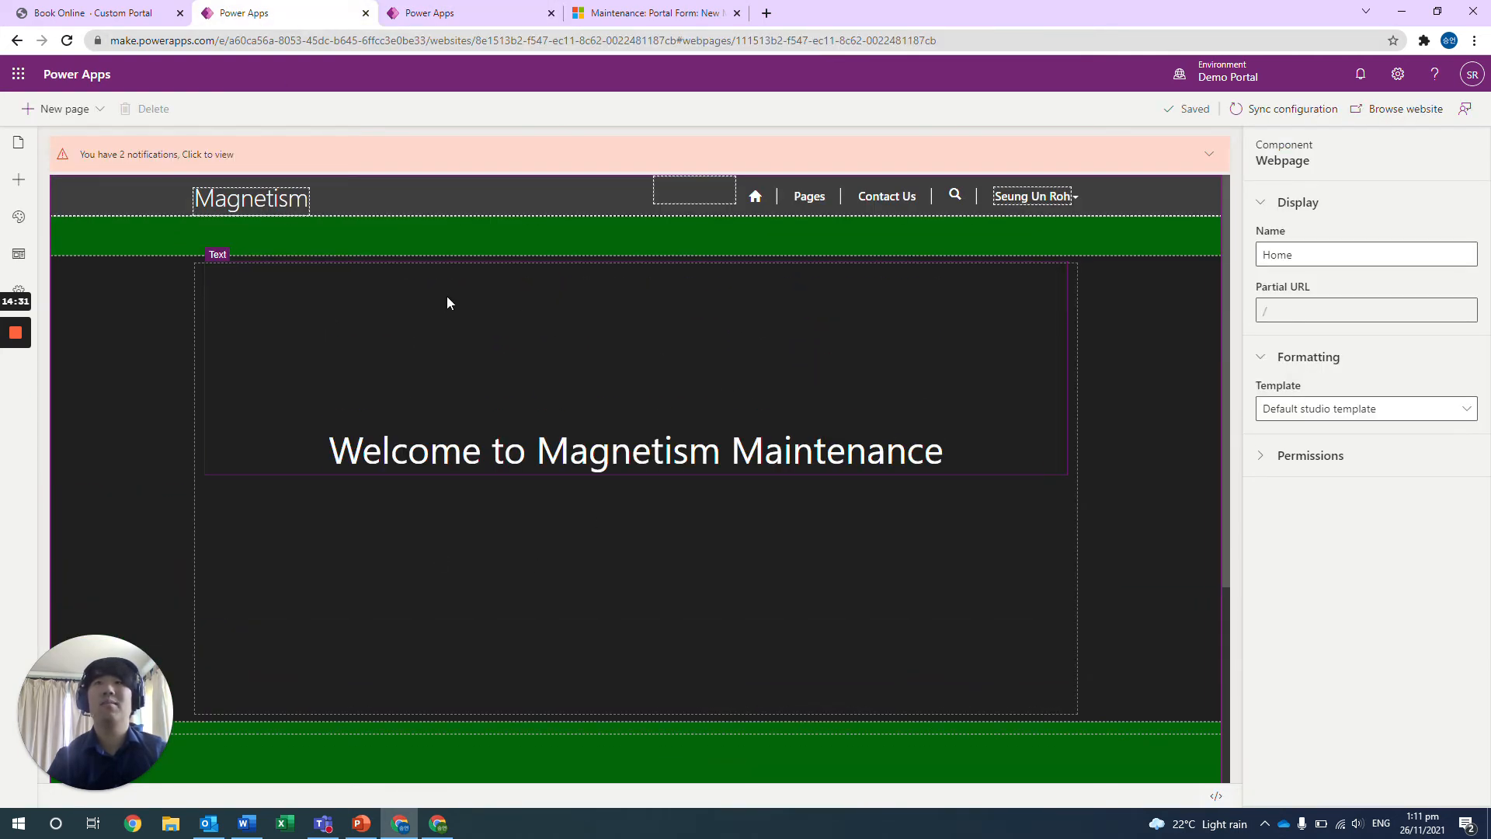
pyautogui.moveTo(62, 689); pyautogui.dragTo(1323, 685)
pyautogui.click(107, 117)
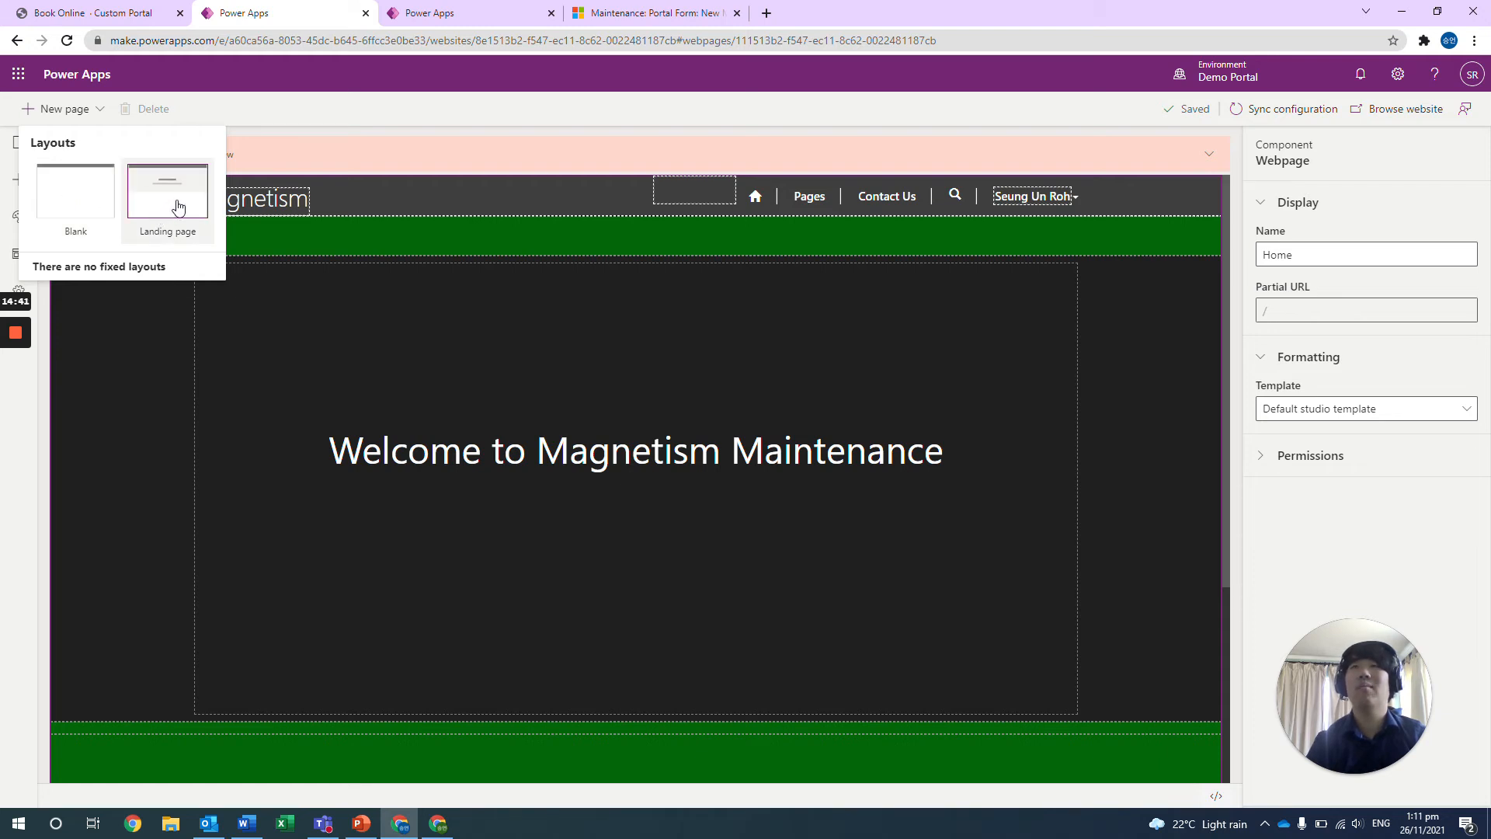
pyautogui.click(324, 124)
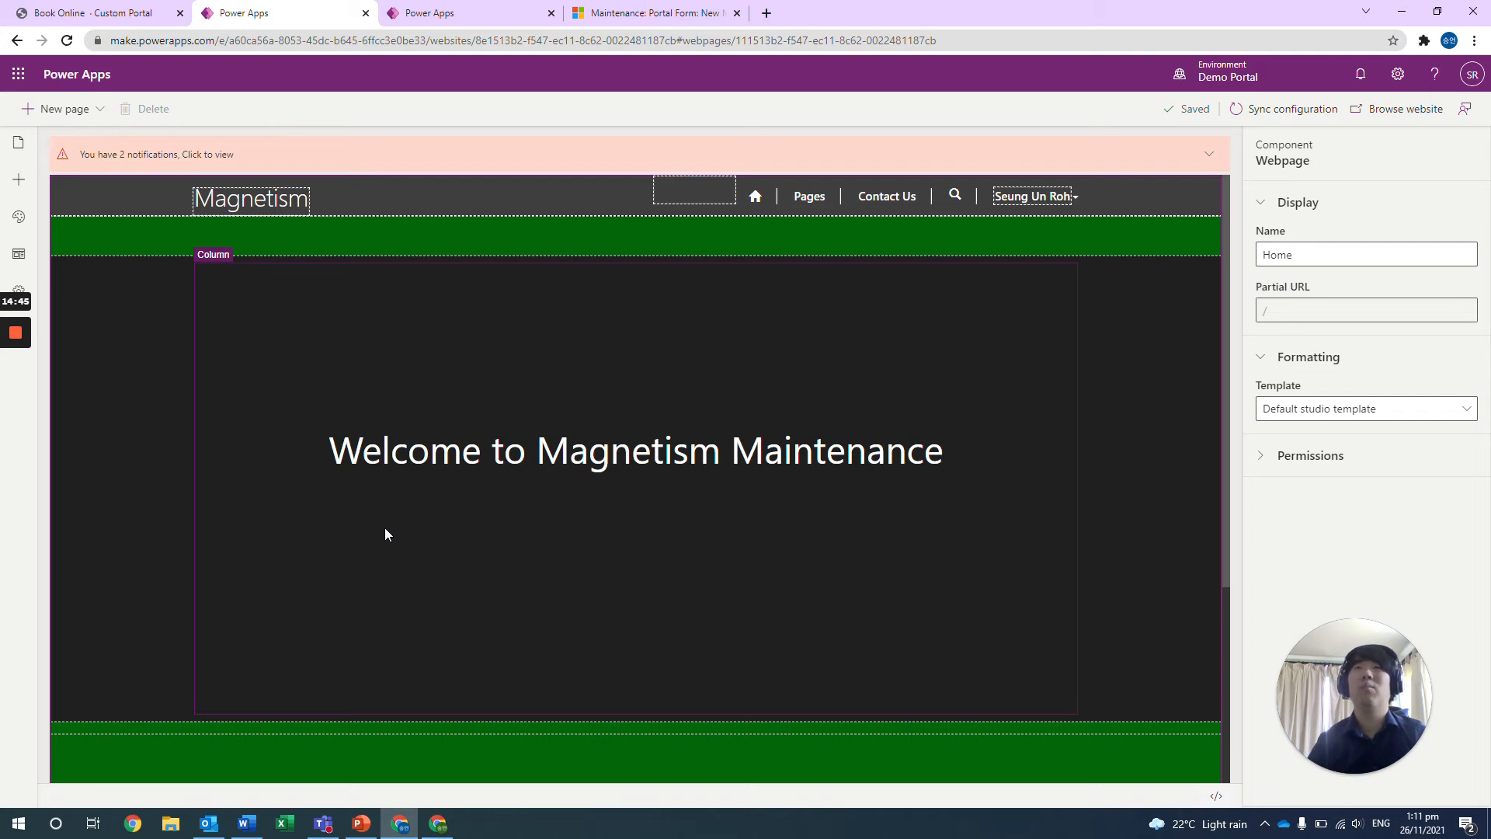
# Open the Book Online page from the portal studio's page list and look over its content.
pyautogui.click(23, 145)
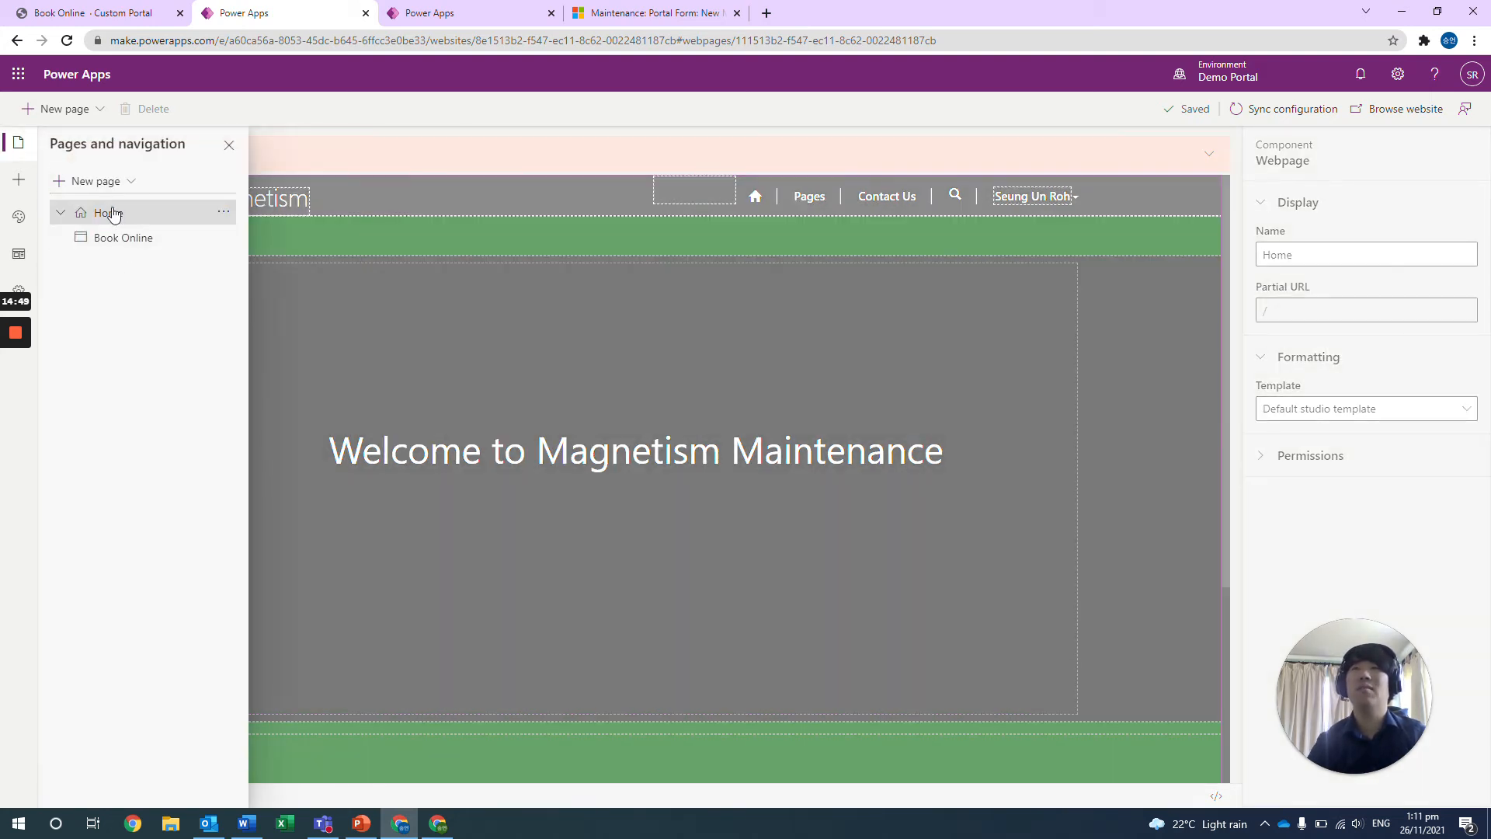
pyautogui.click(121, 238)
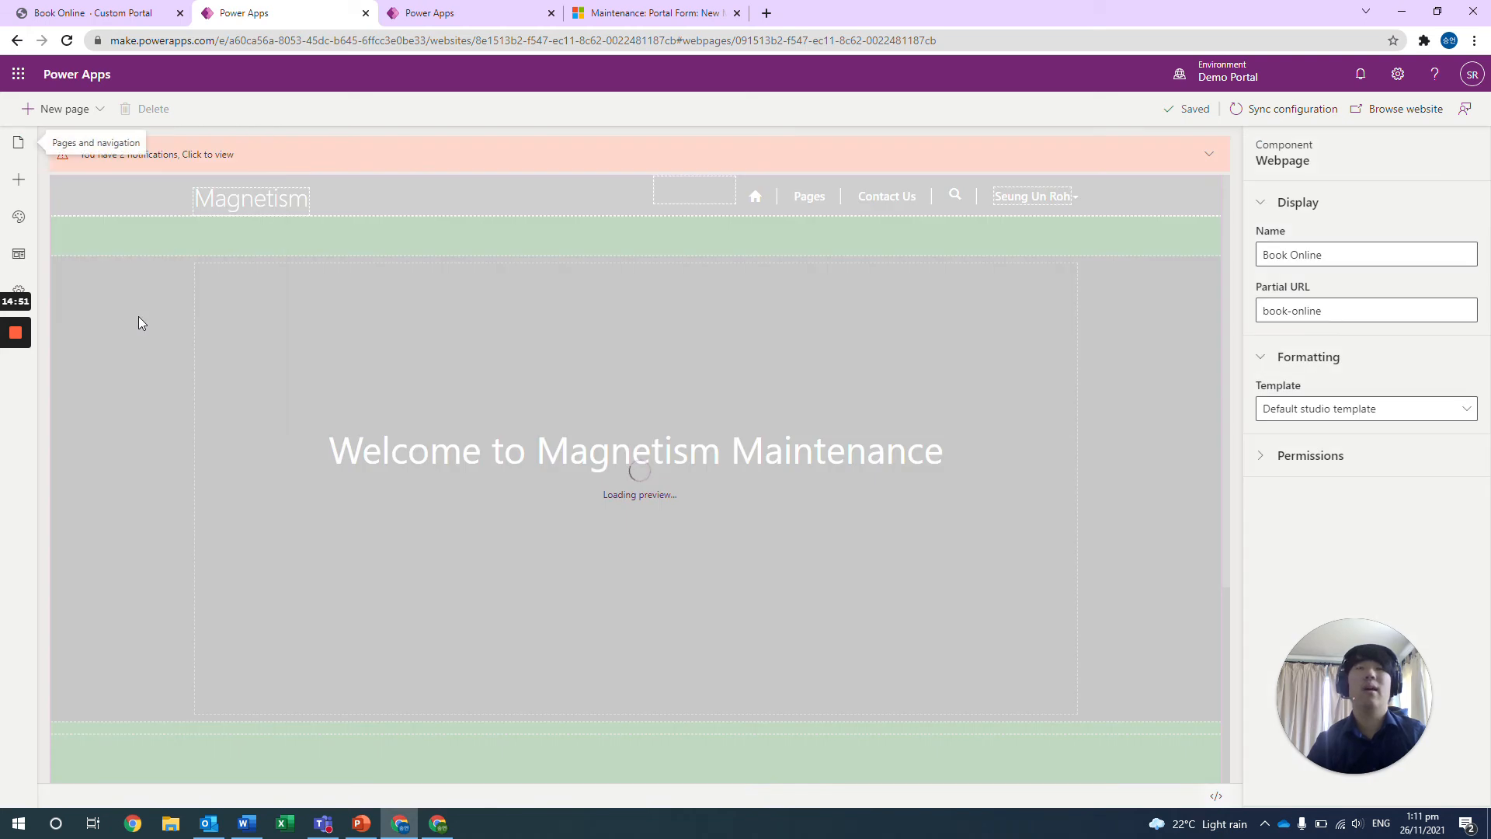
pyautogui.scroll(-3, 593, 423)
pyautogui.scroll(3, 593, 423)
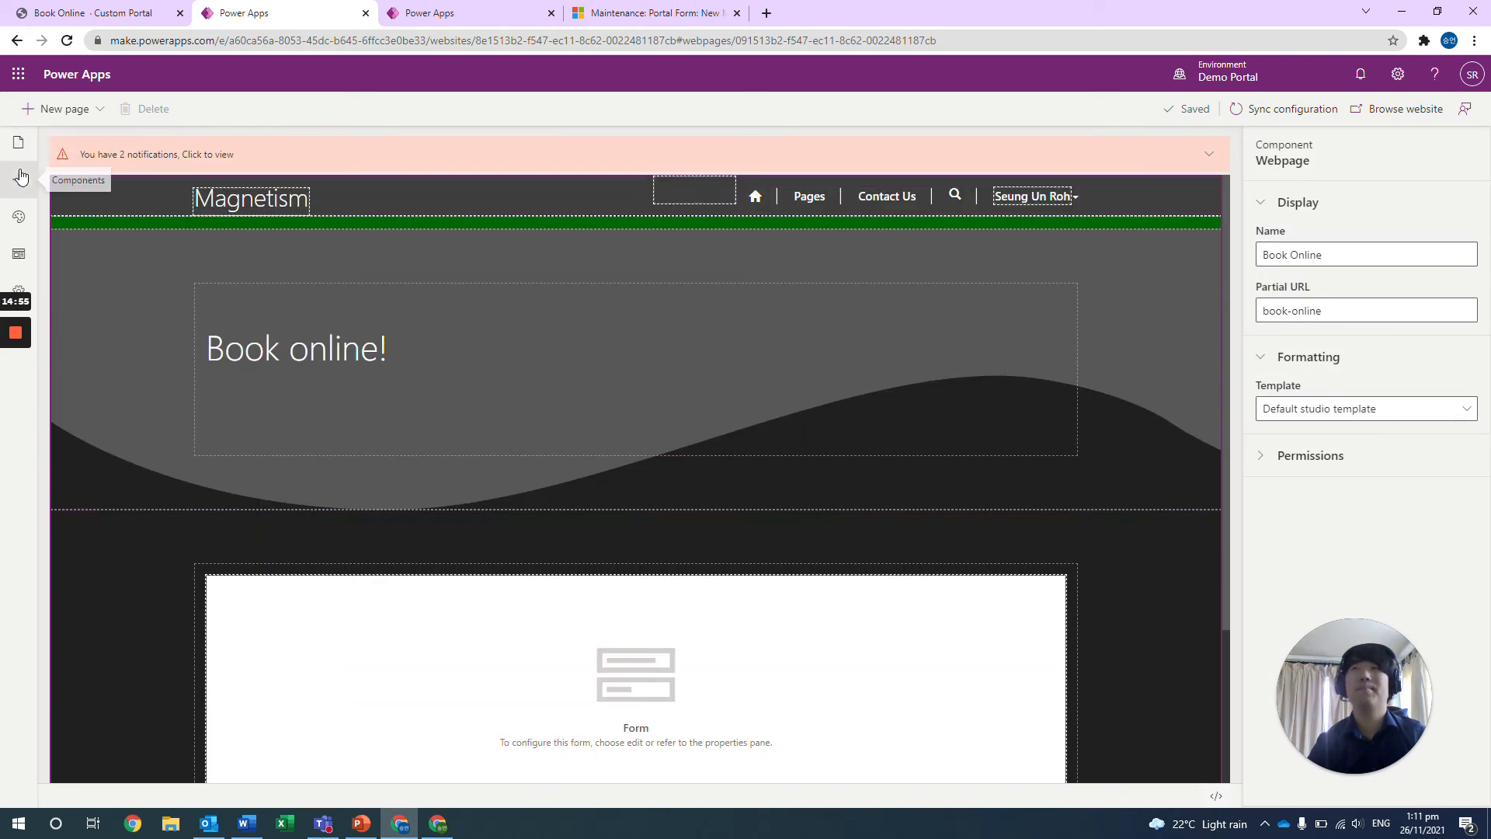
# Examine the section layouts and portal components that can be added, and the Form component placed on the Book Online page.
pyautogui.click(19, 178)
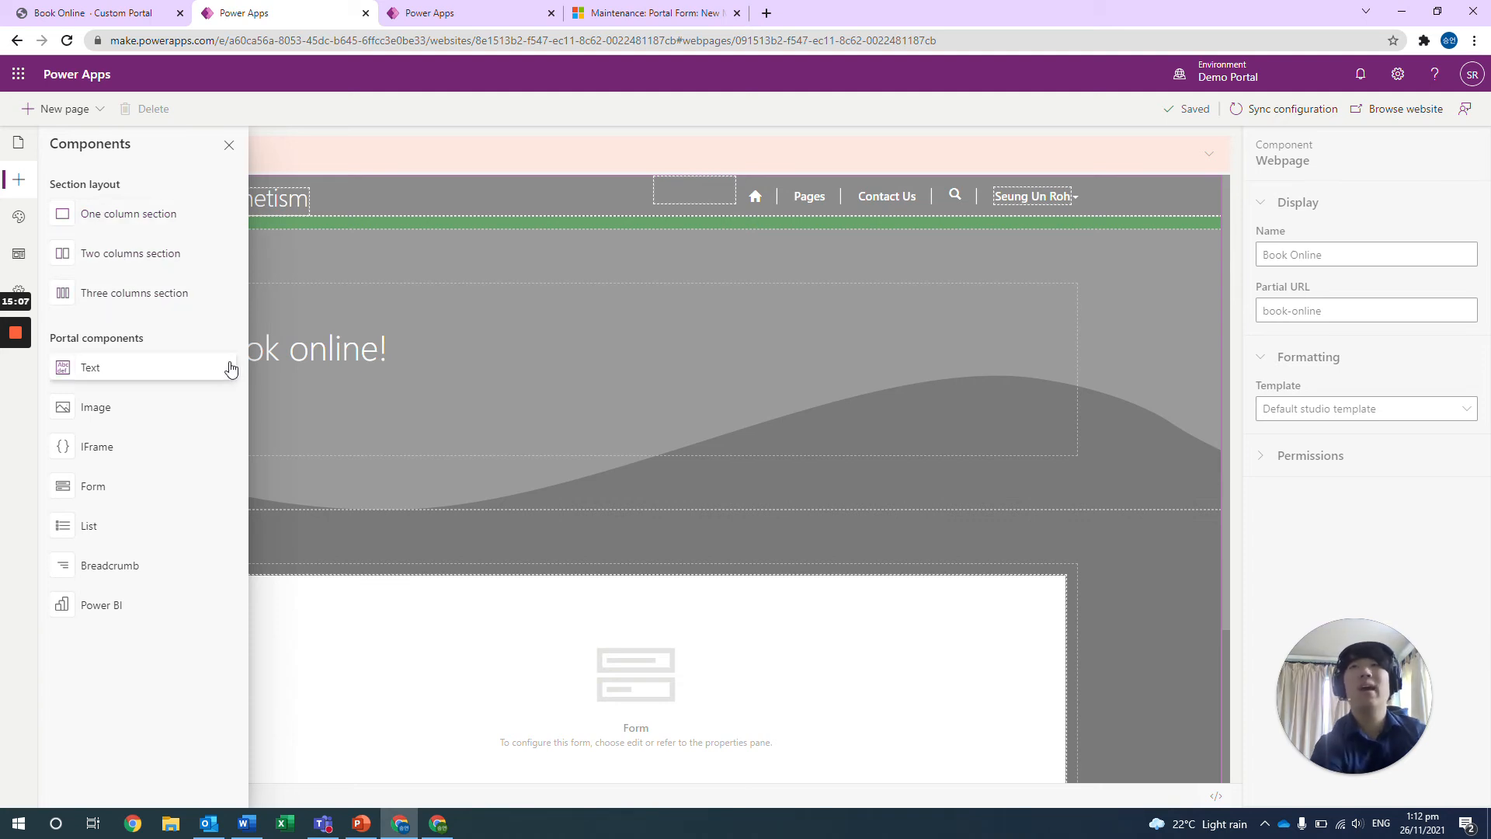
pyautogui.click(450, 291)
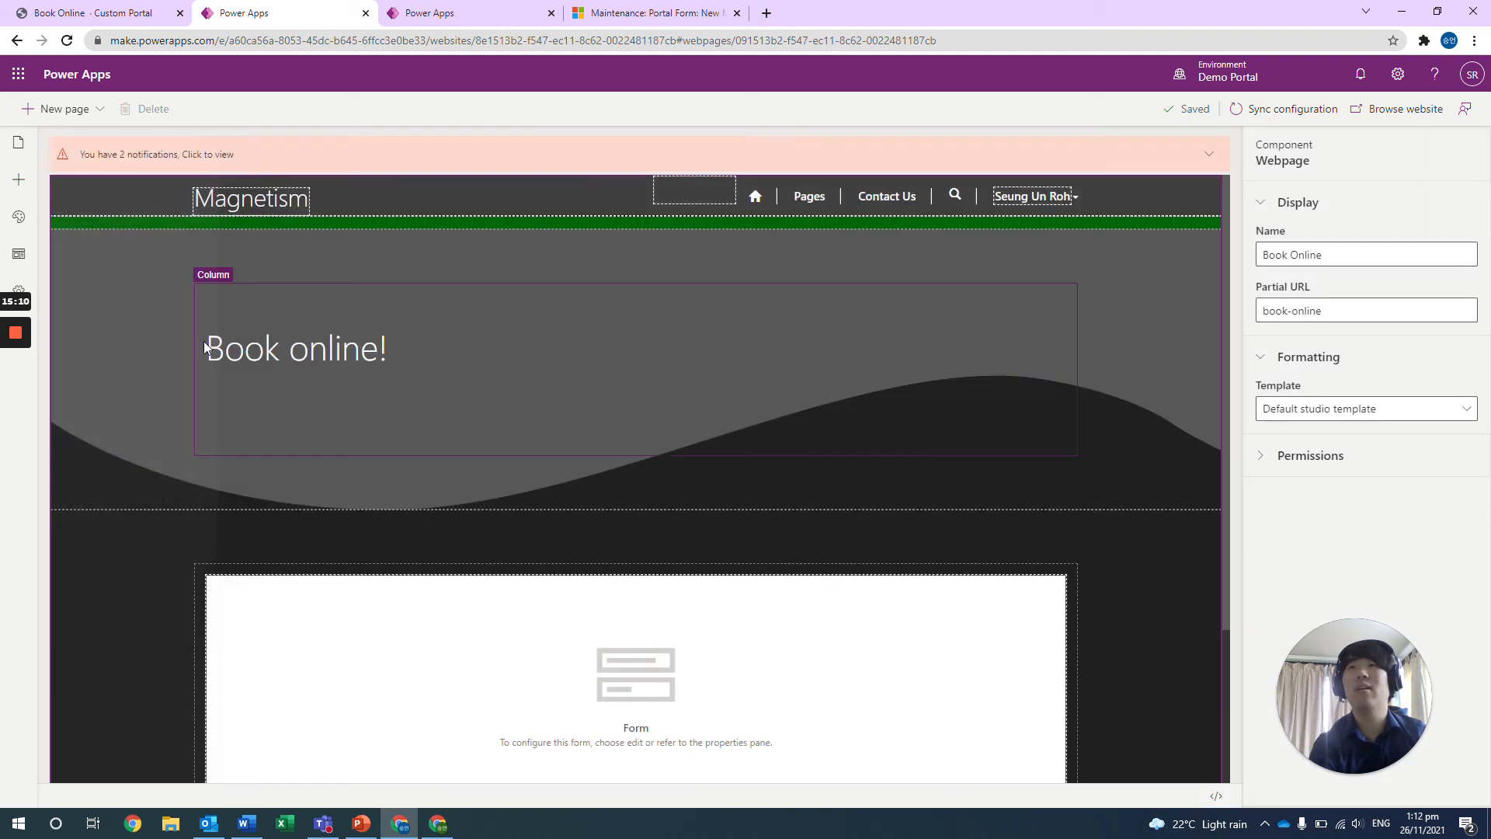
pyautogui.click(20, 181)
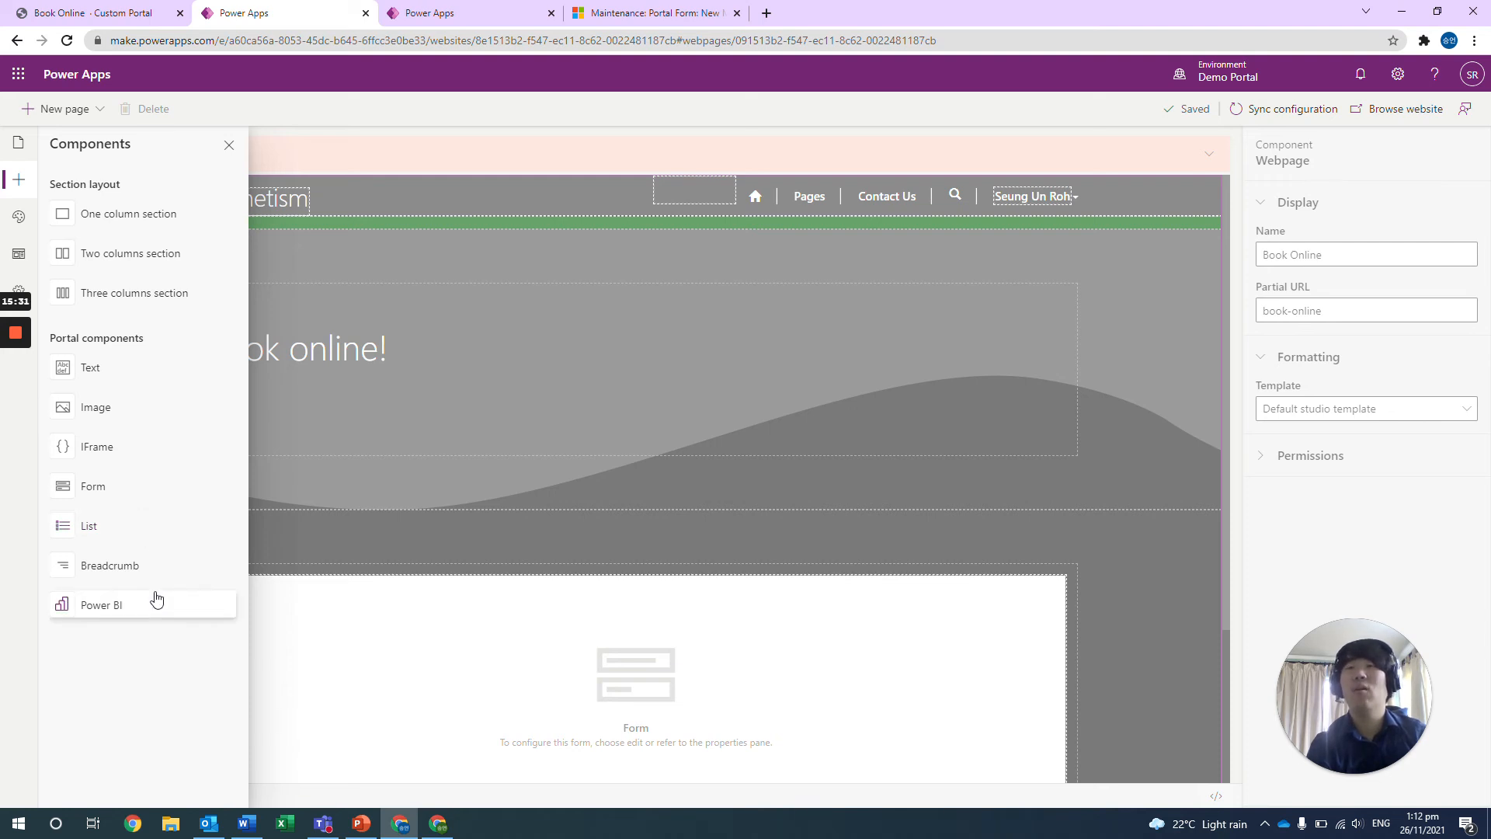
pyautogui.click(367, 532)
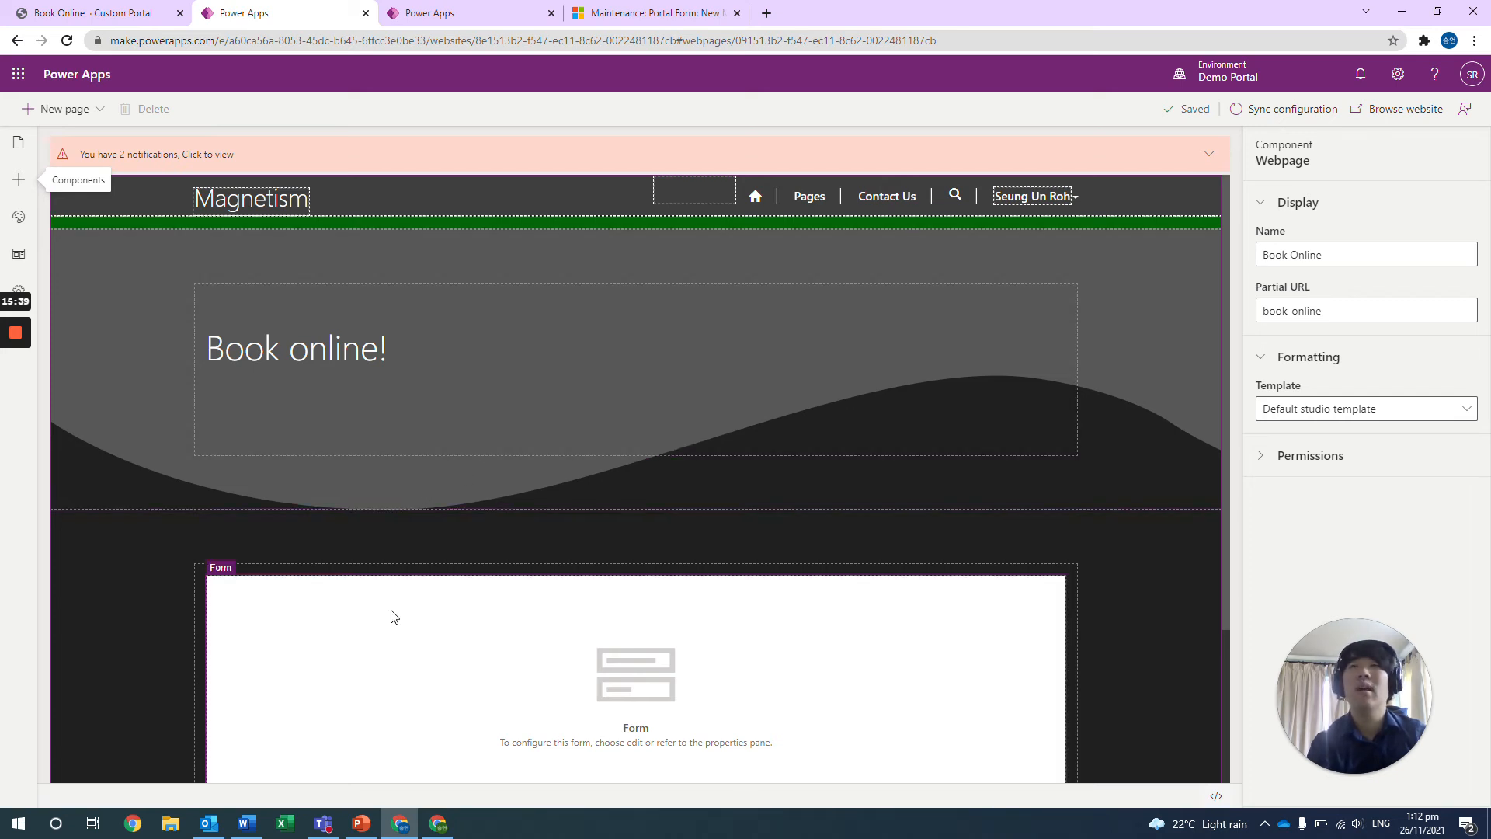
pyautogui.scroll(-2, 392, 614)
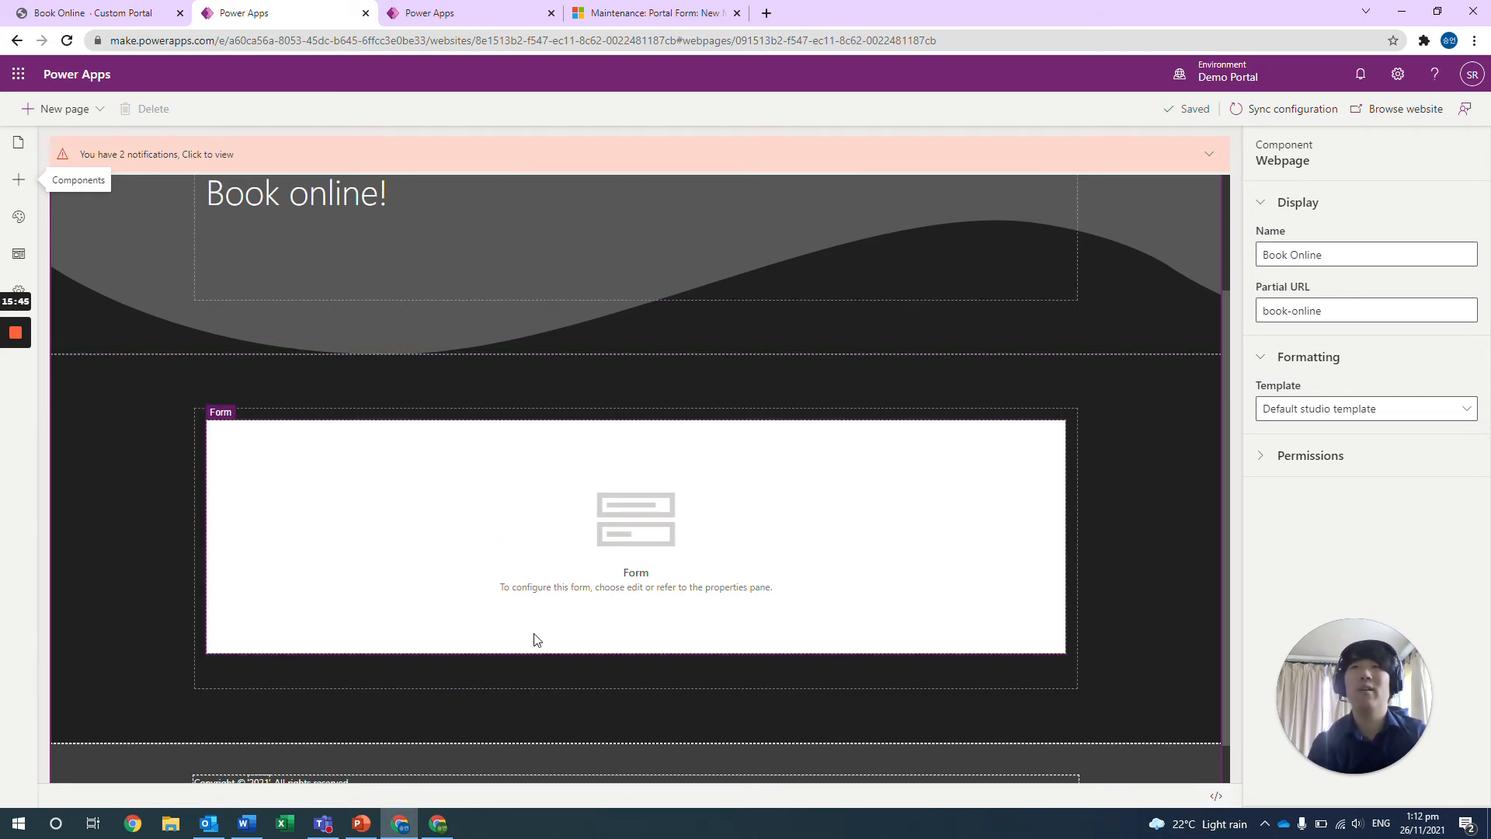
# Open the Demo Portal solution from the environment's solutions list.
pyautogui.click(494, 20)
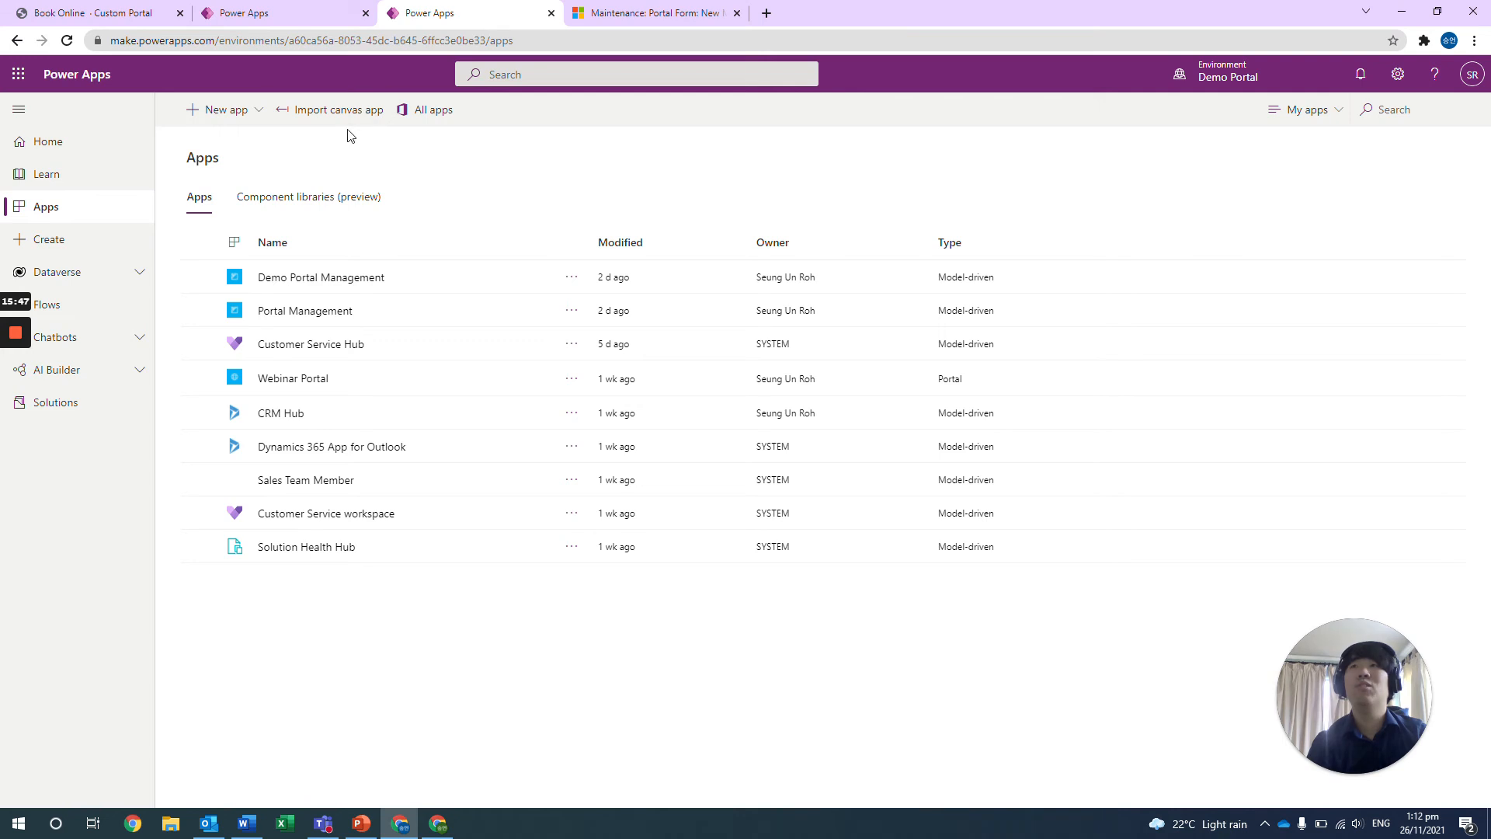
pyautogui.click(109, 402)
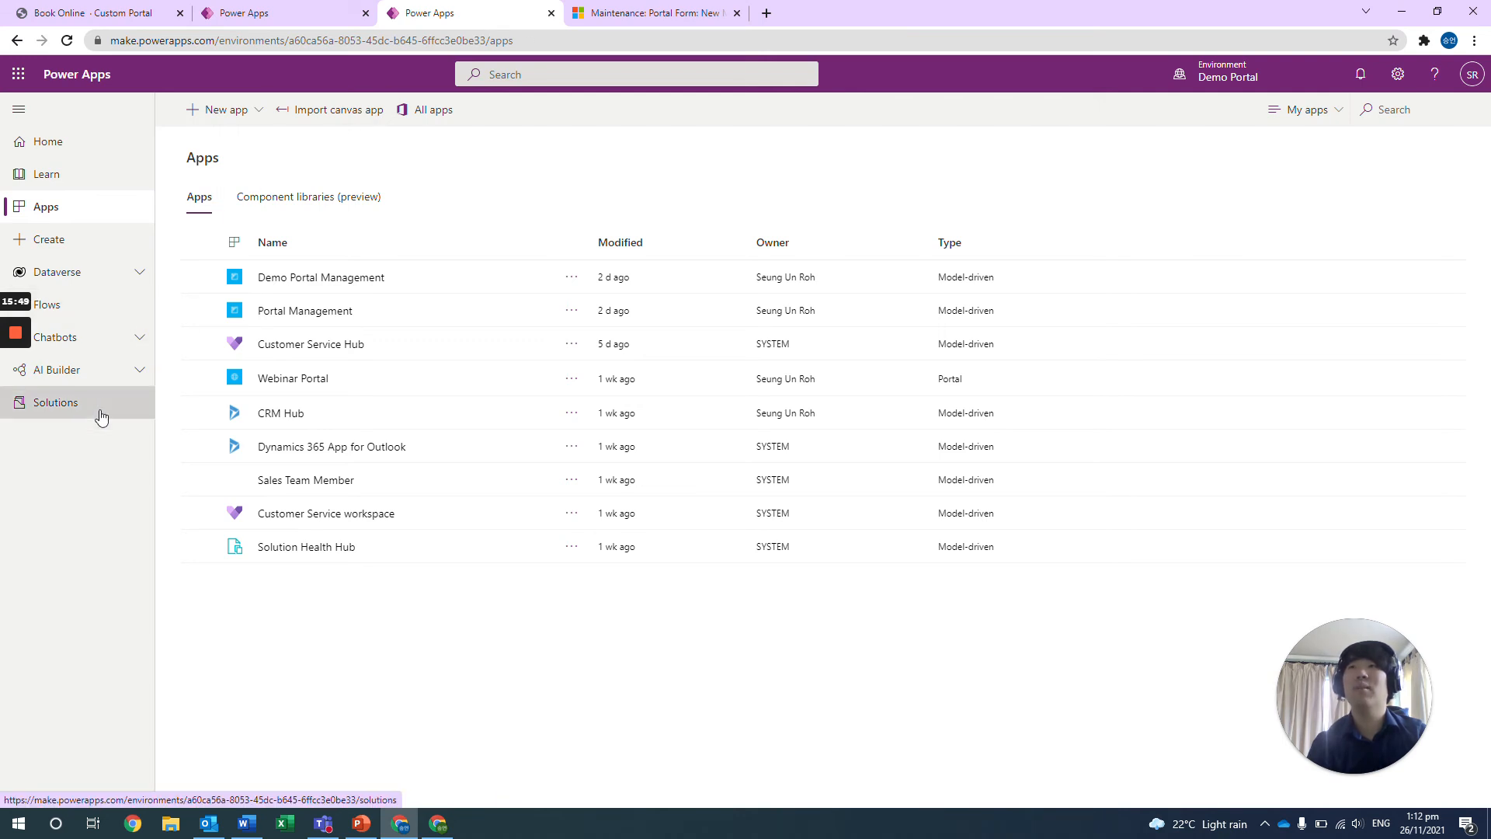
pyautogui.scroll(-5, 397, 457)
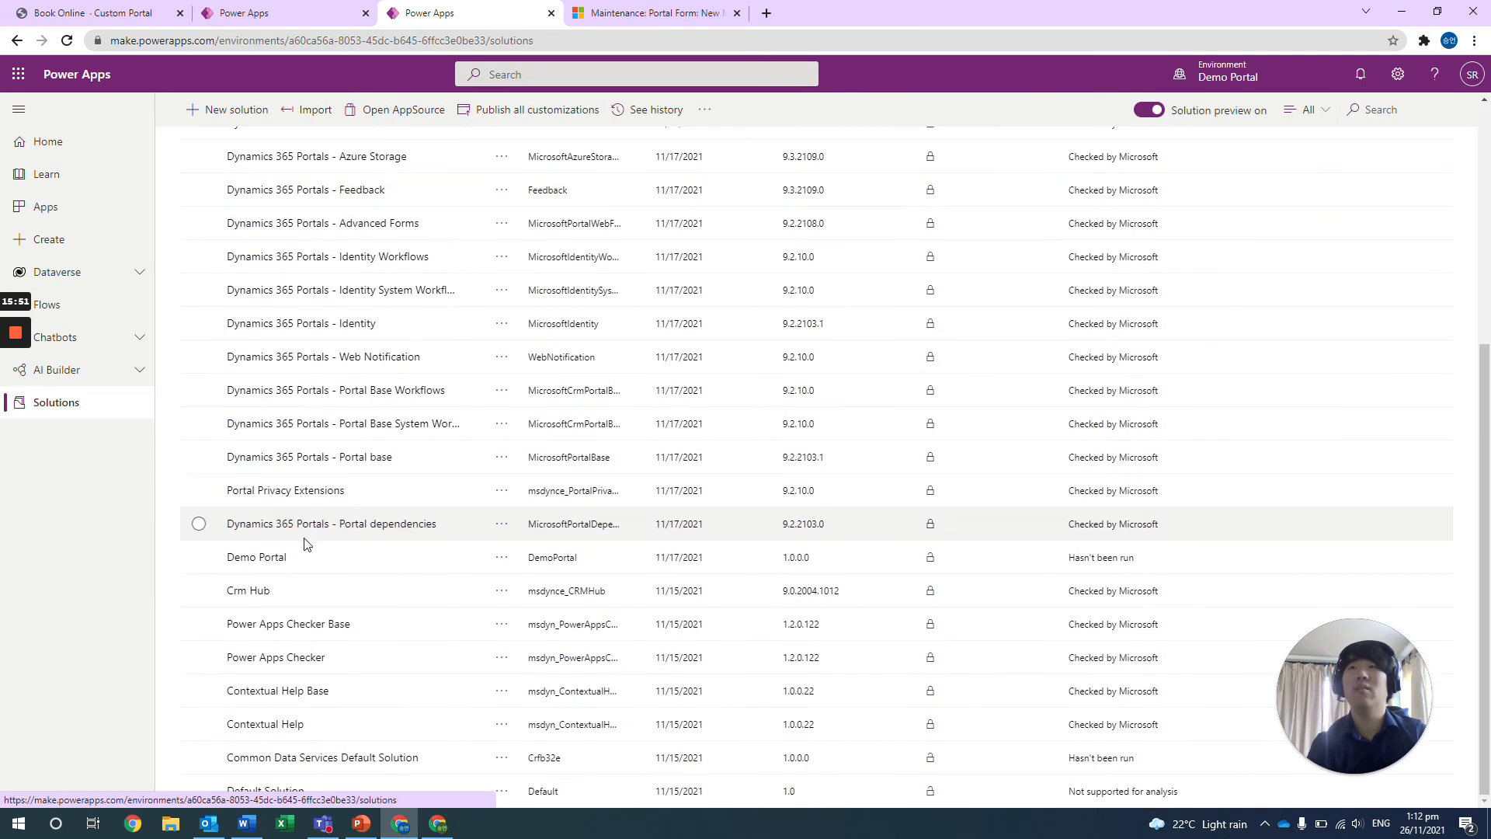
pyautogui.click(283, 561)
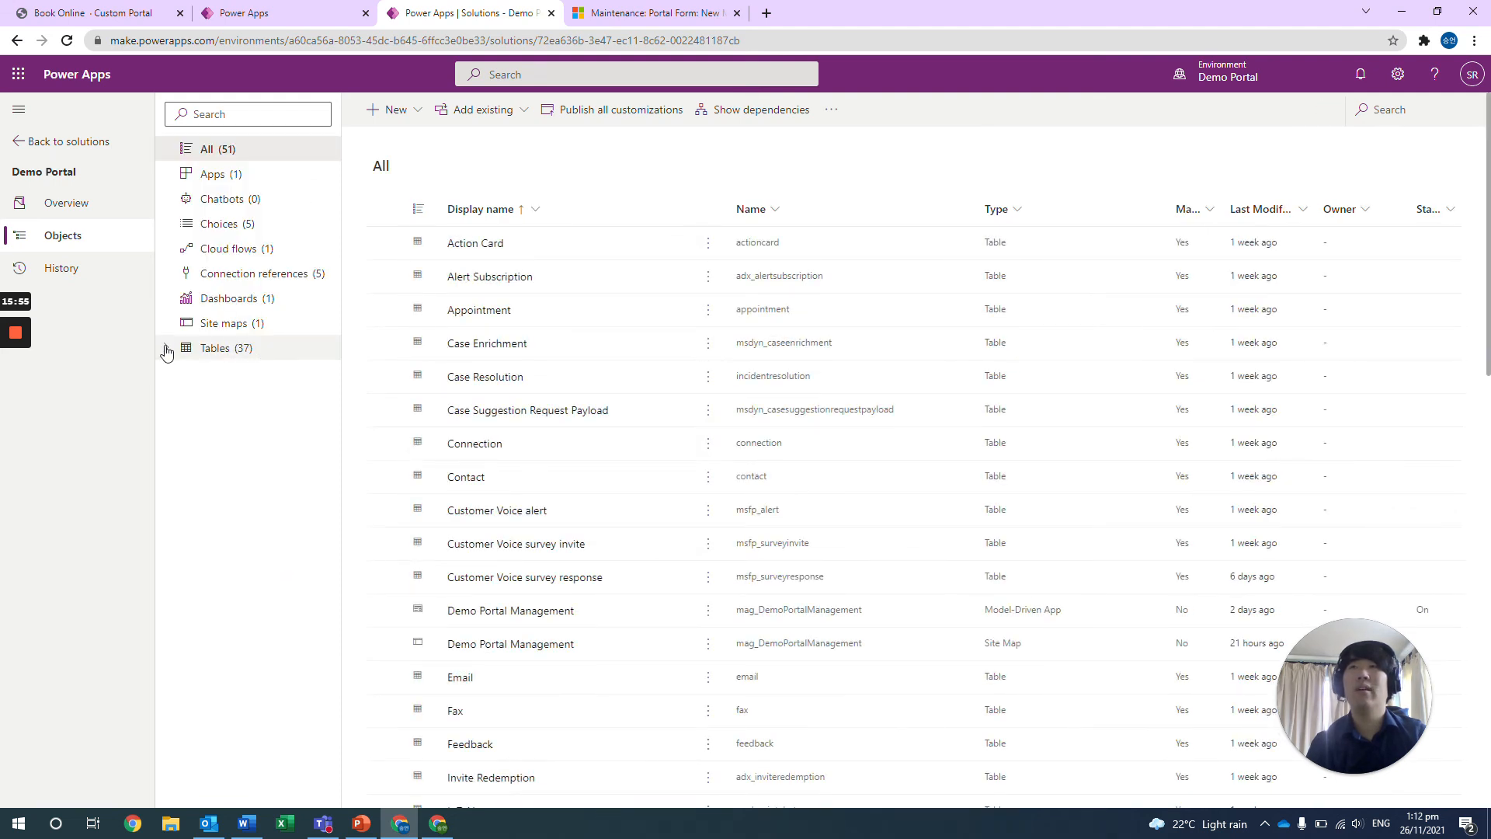
# Open the Maintenance table of the Demo Portal solution to its columns and dismiss the Restricted table notice.
pyautogui.click(166, 347)
pyautogui.scroll(-6, 258, 472)
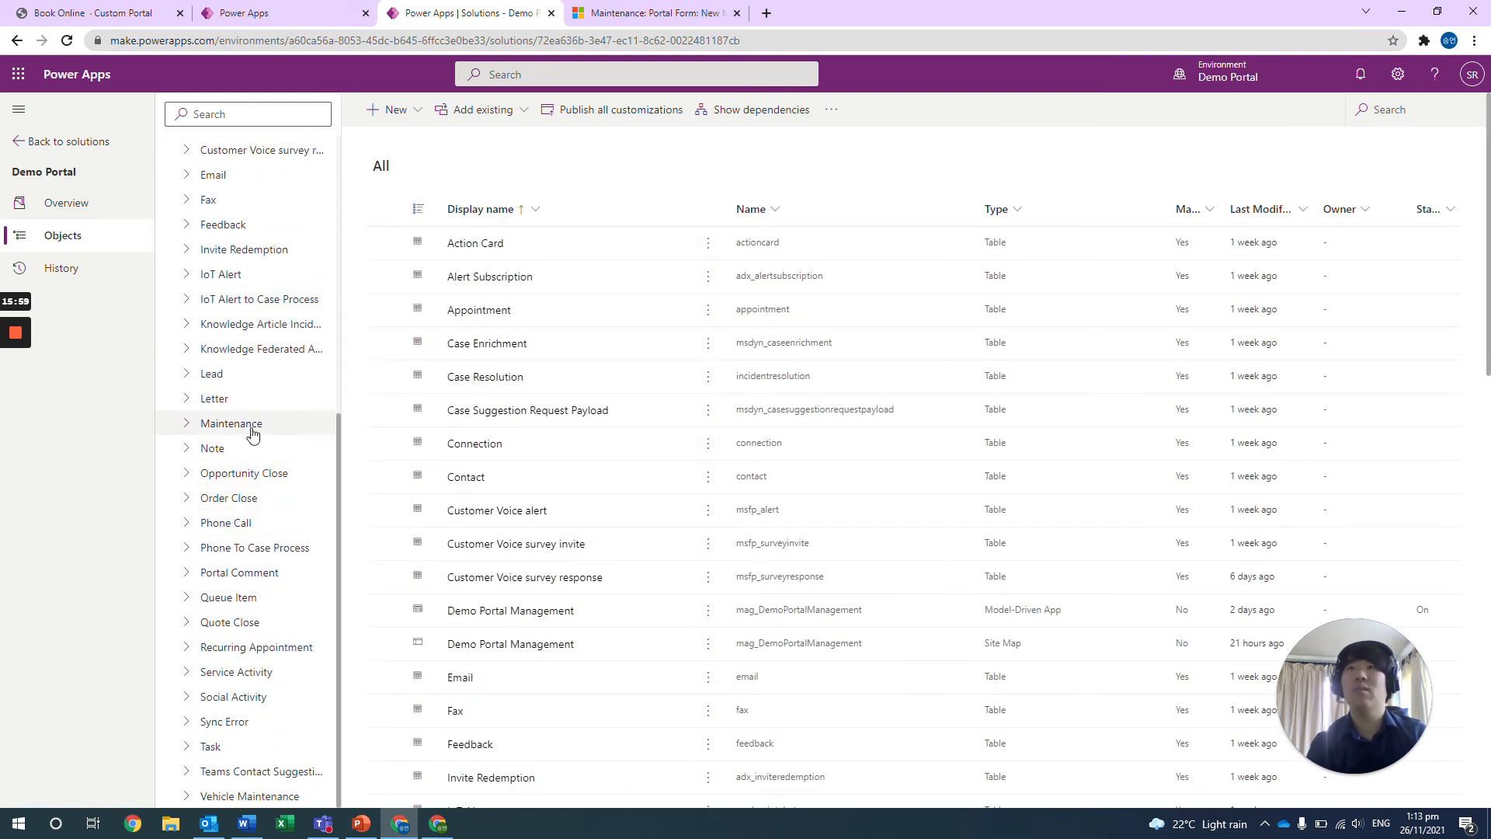
pyautogui.click(251, 428)
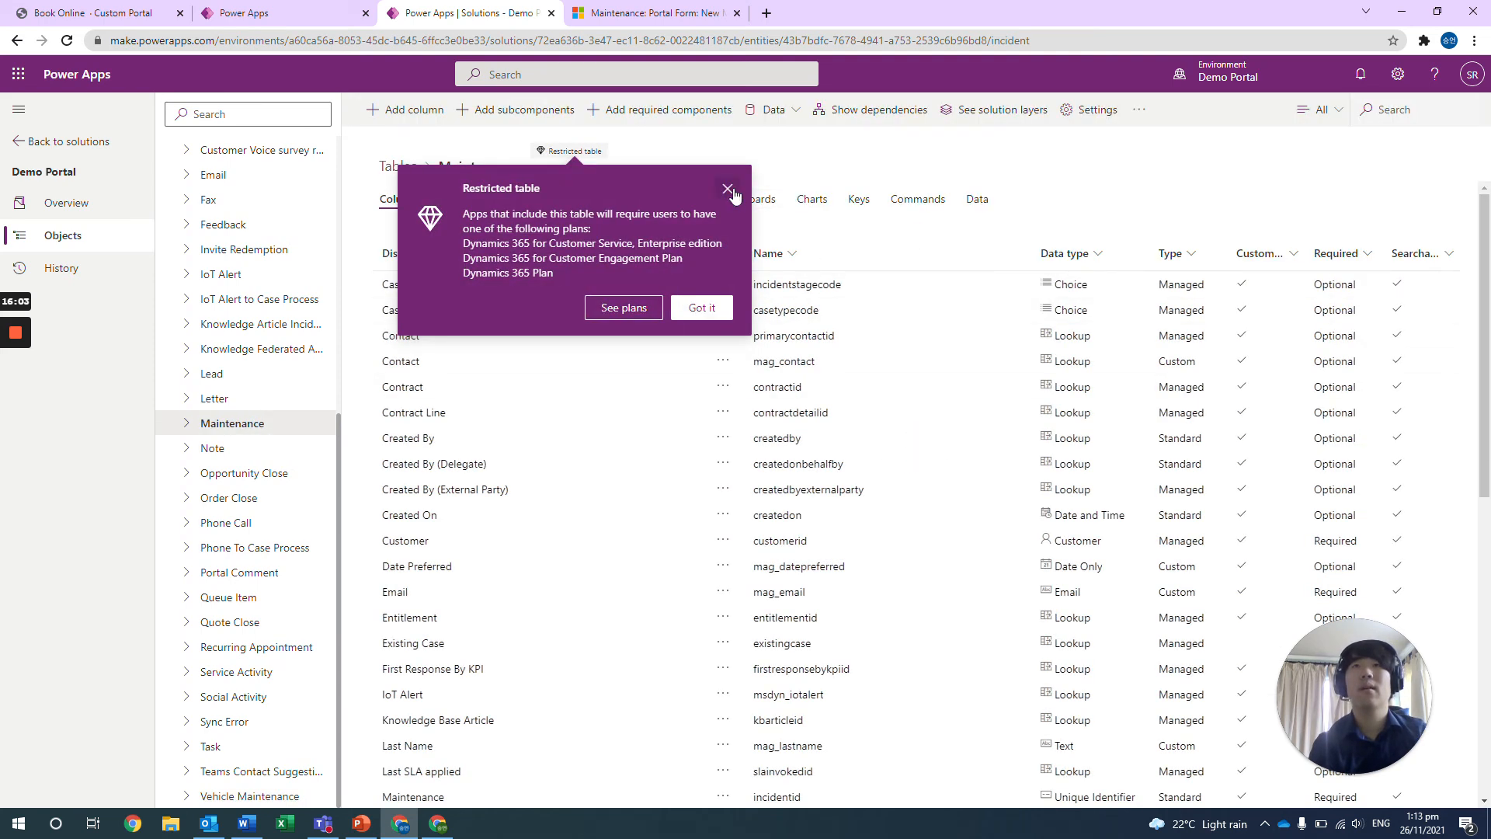
pyautogui.click(736, 196)
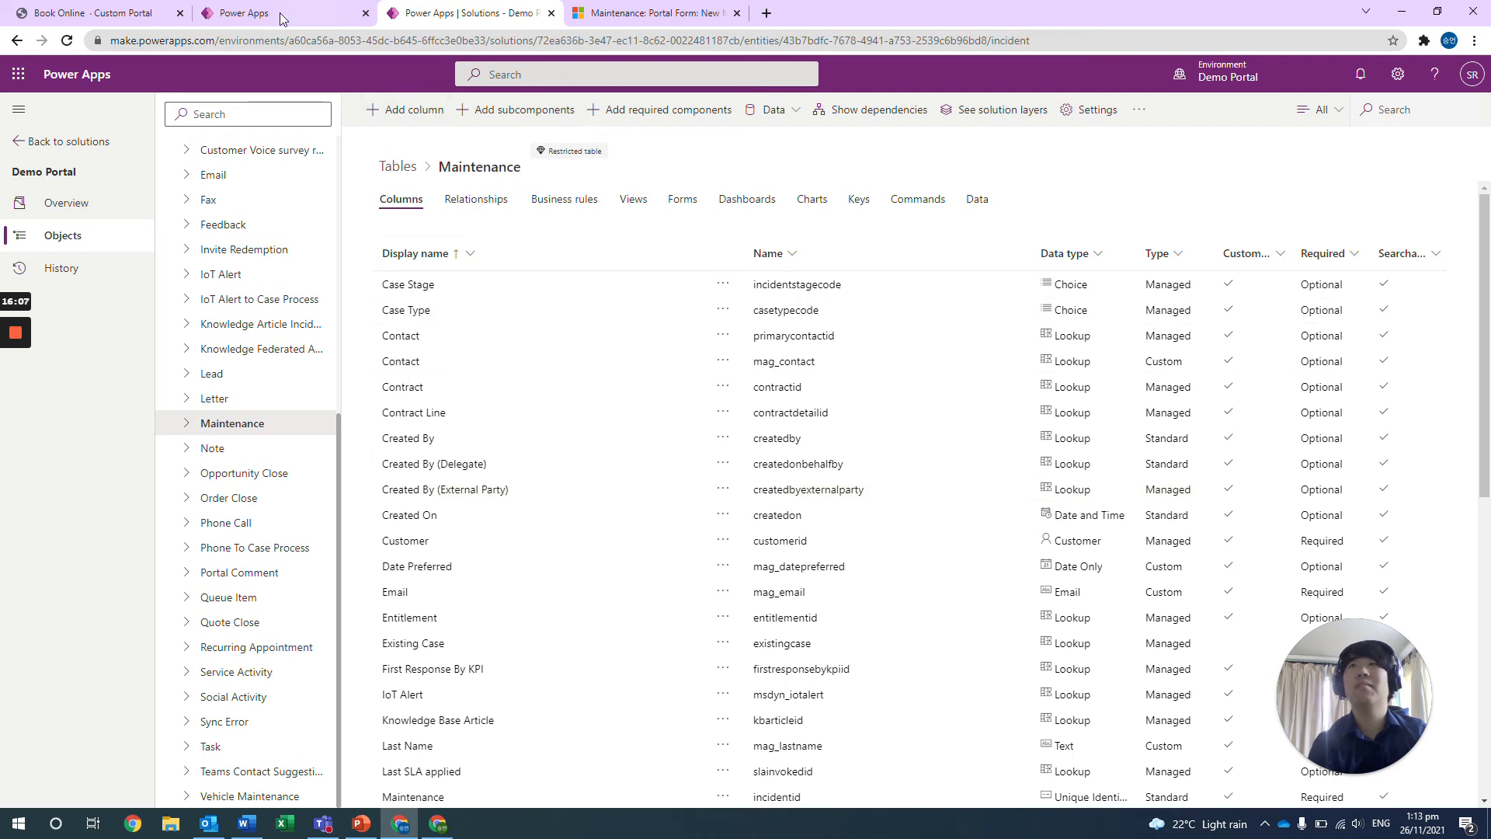
# Compare the fields on the Book Online portal page with the Maintenance table's list of columns.
pyautogui.click(144, 9)
pyautogui.click(971, 75)
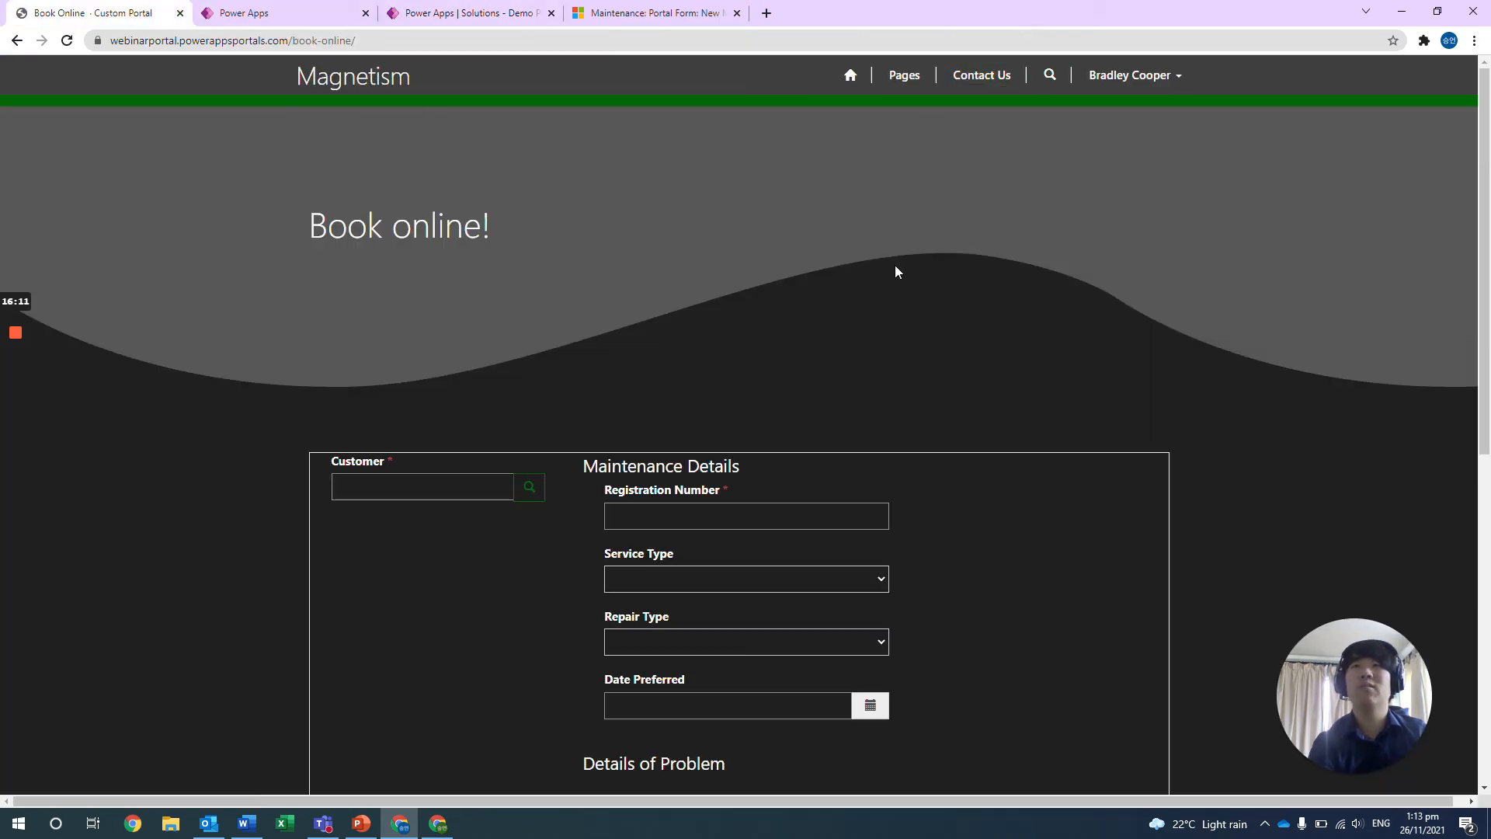
pyautogui.scroll(-1, 862, 372)
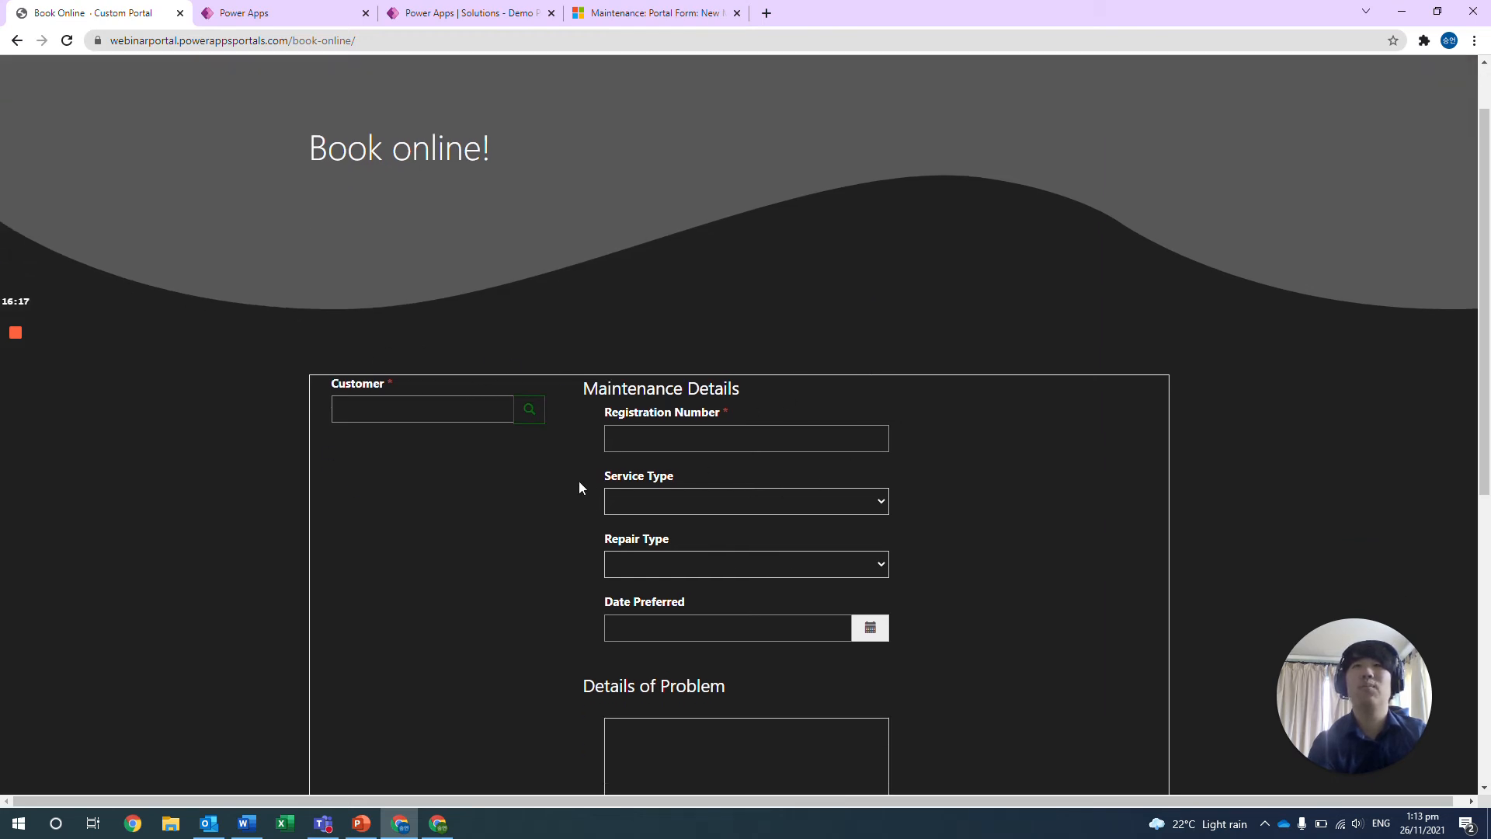
pyautogui.click(509, 12)
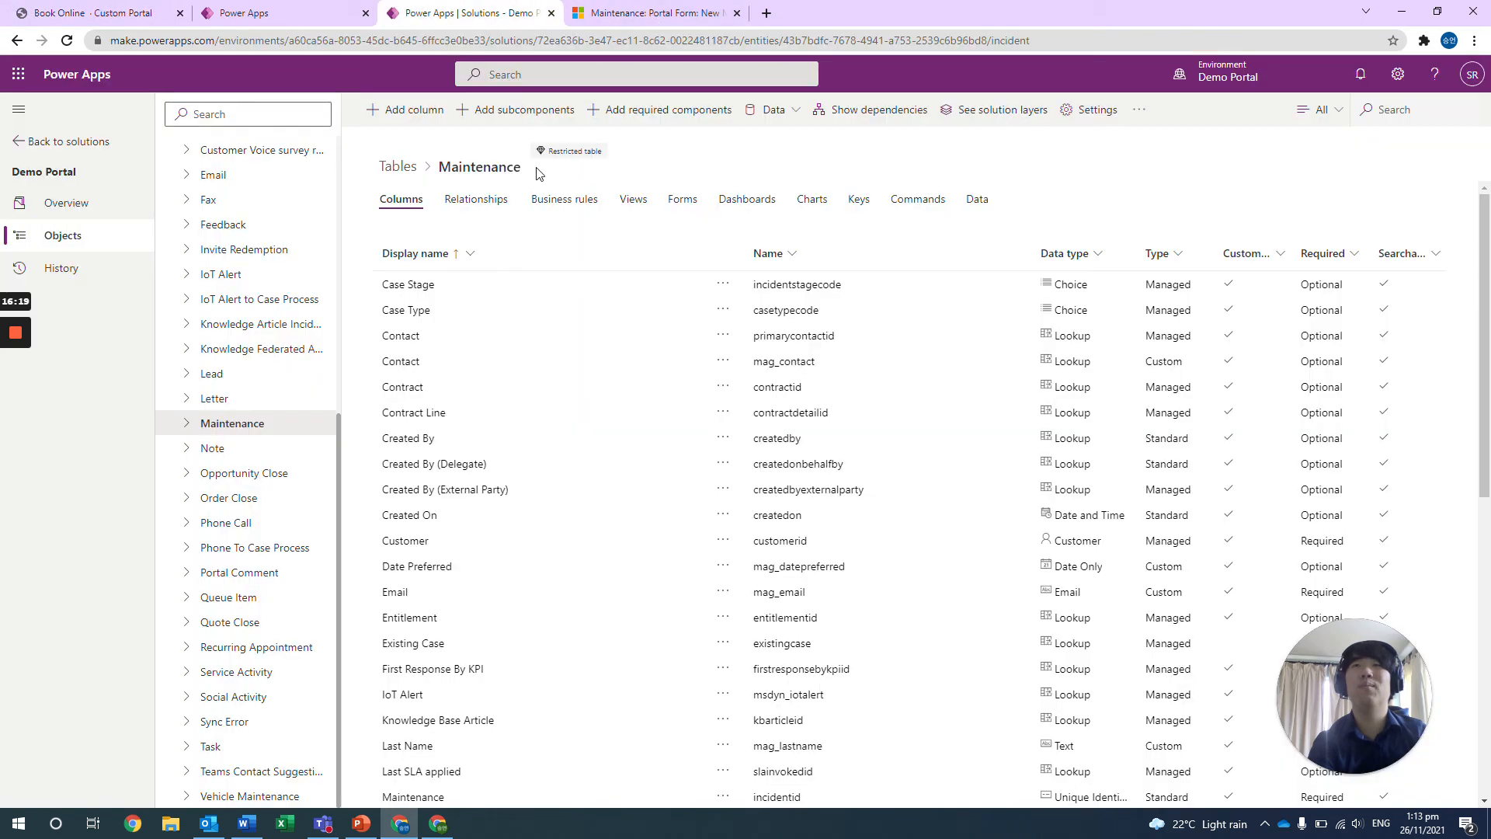
pyautogui.scroll(-3, 604, 369)
pyautogui.click(93, 12)
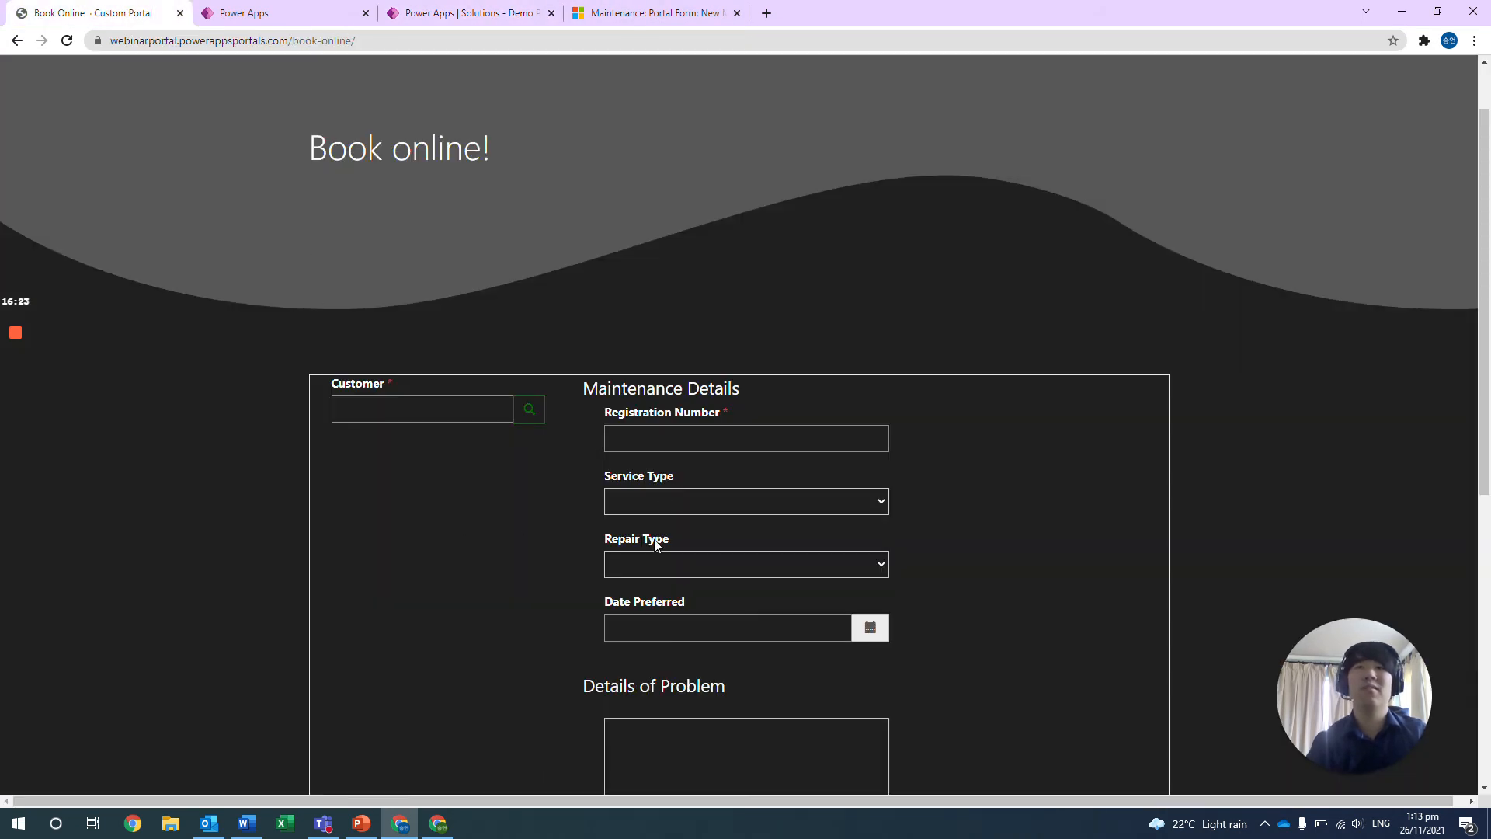
pyautogui.click(509, 9)
pyautogui.scroll(3, 695, 259)
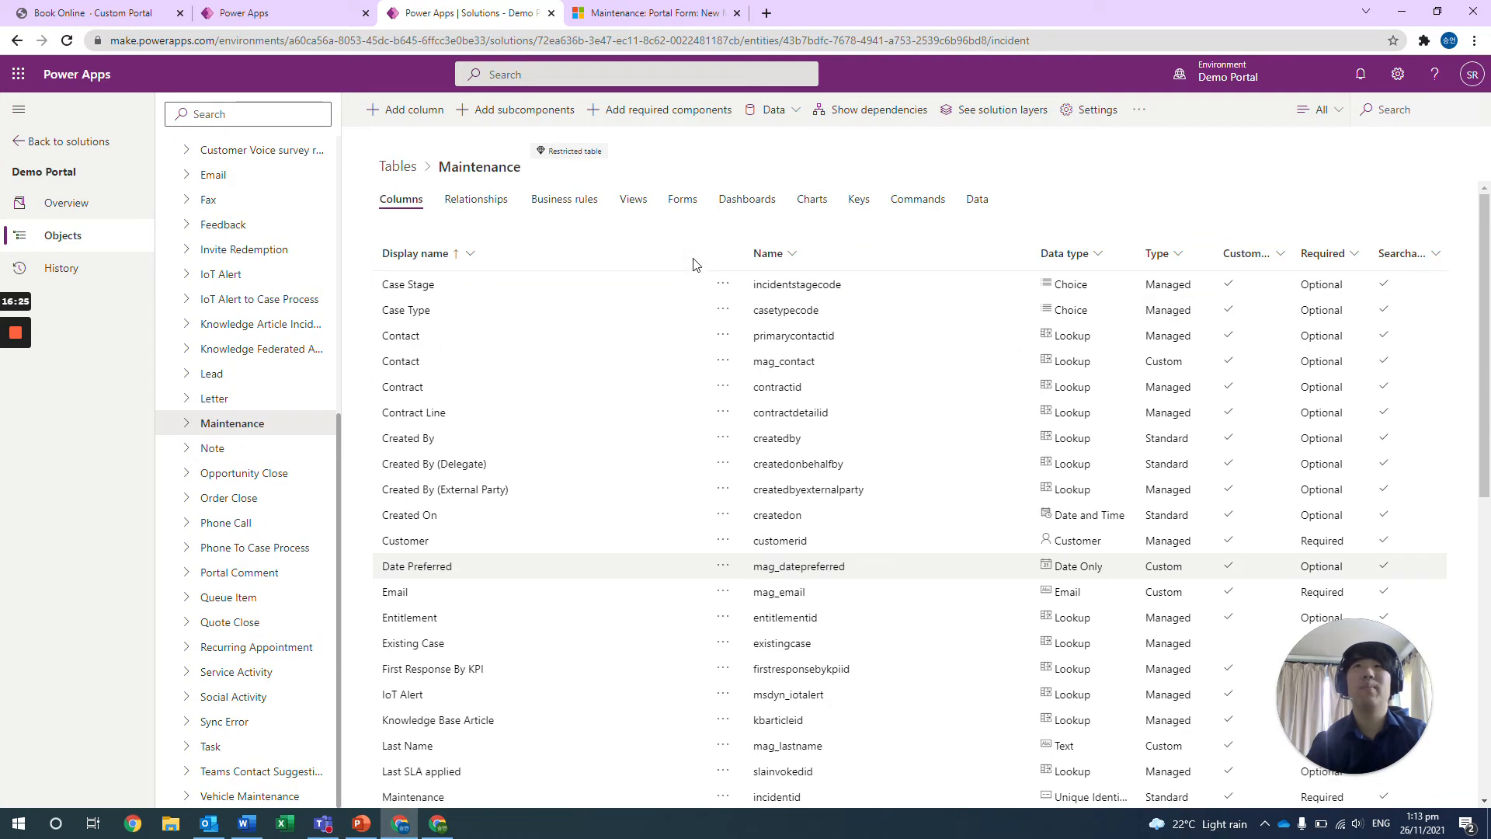
# Start a new column on the Maintenance table and compare the available data types with the Book Online form's fields.
pyautogui.click(412, 110)
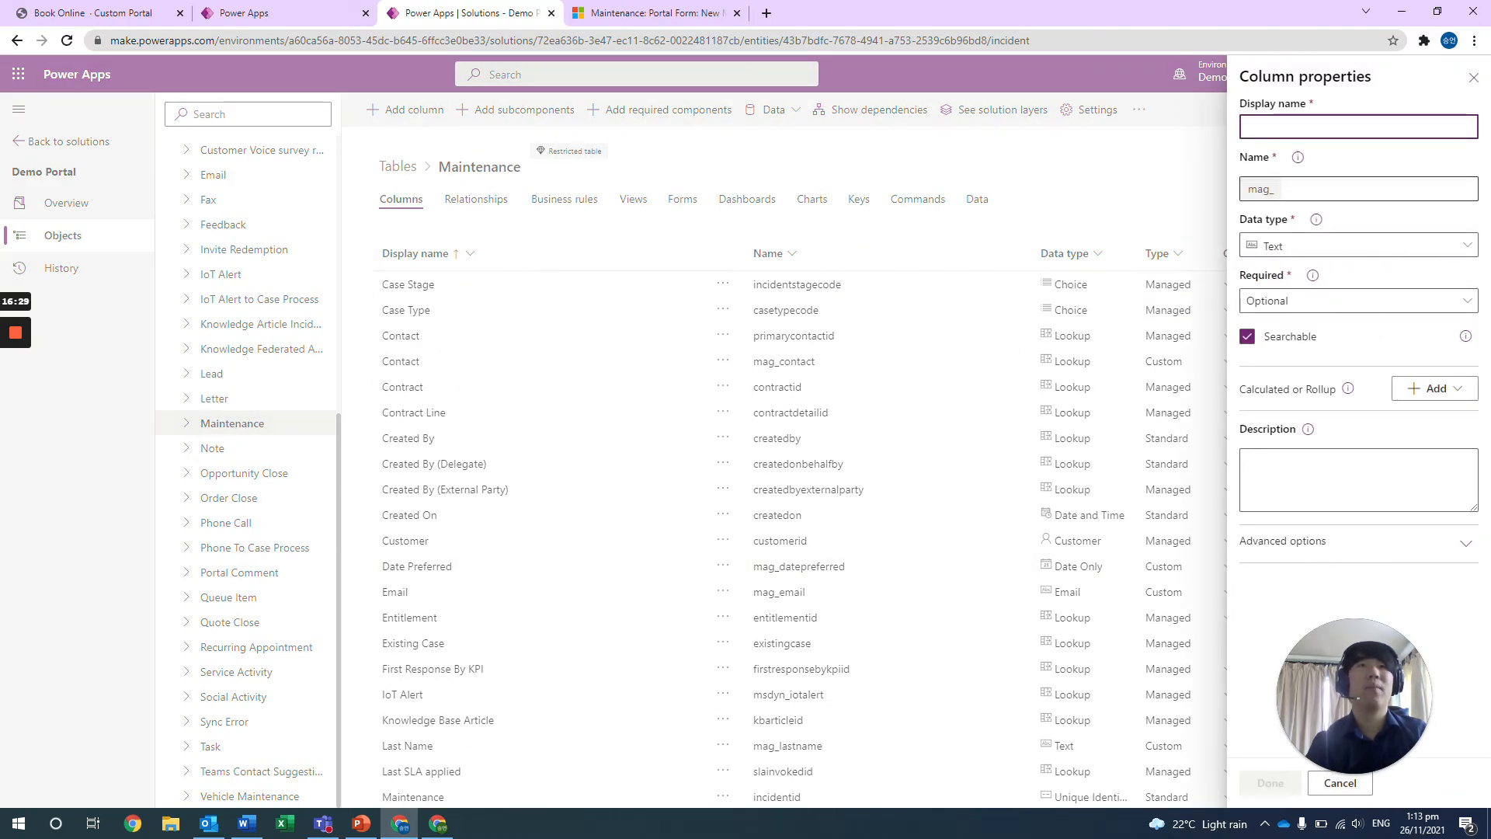
pyautogui.click(1303, 251)
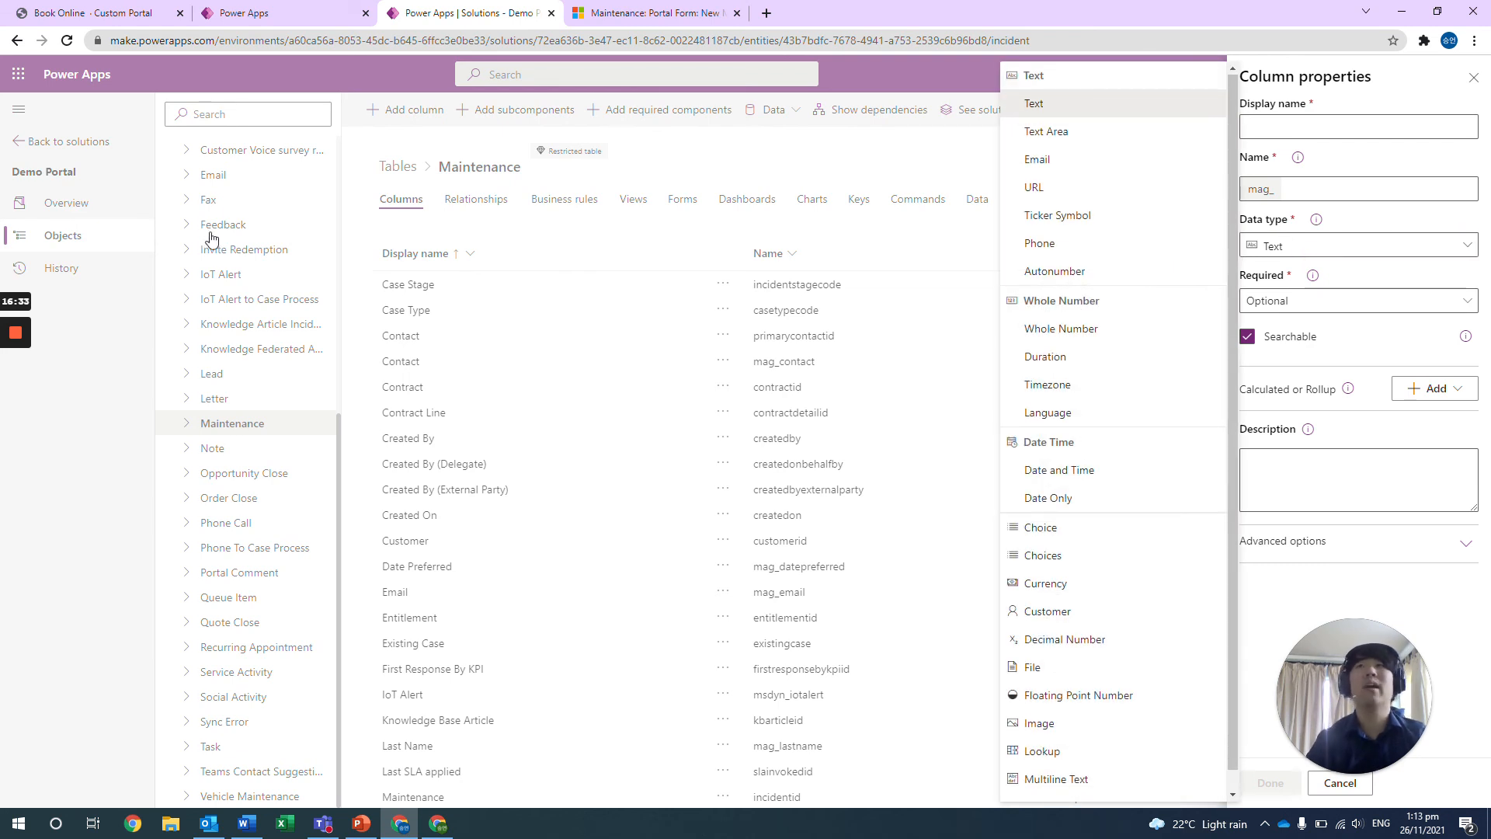
pyautogui.click(134, 6)
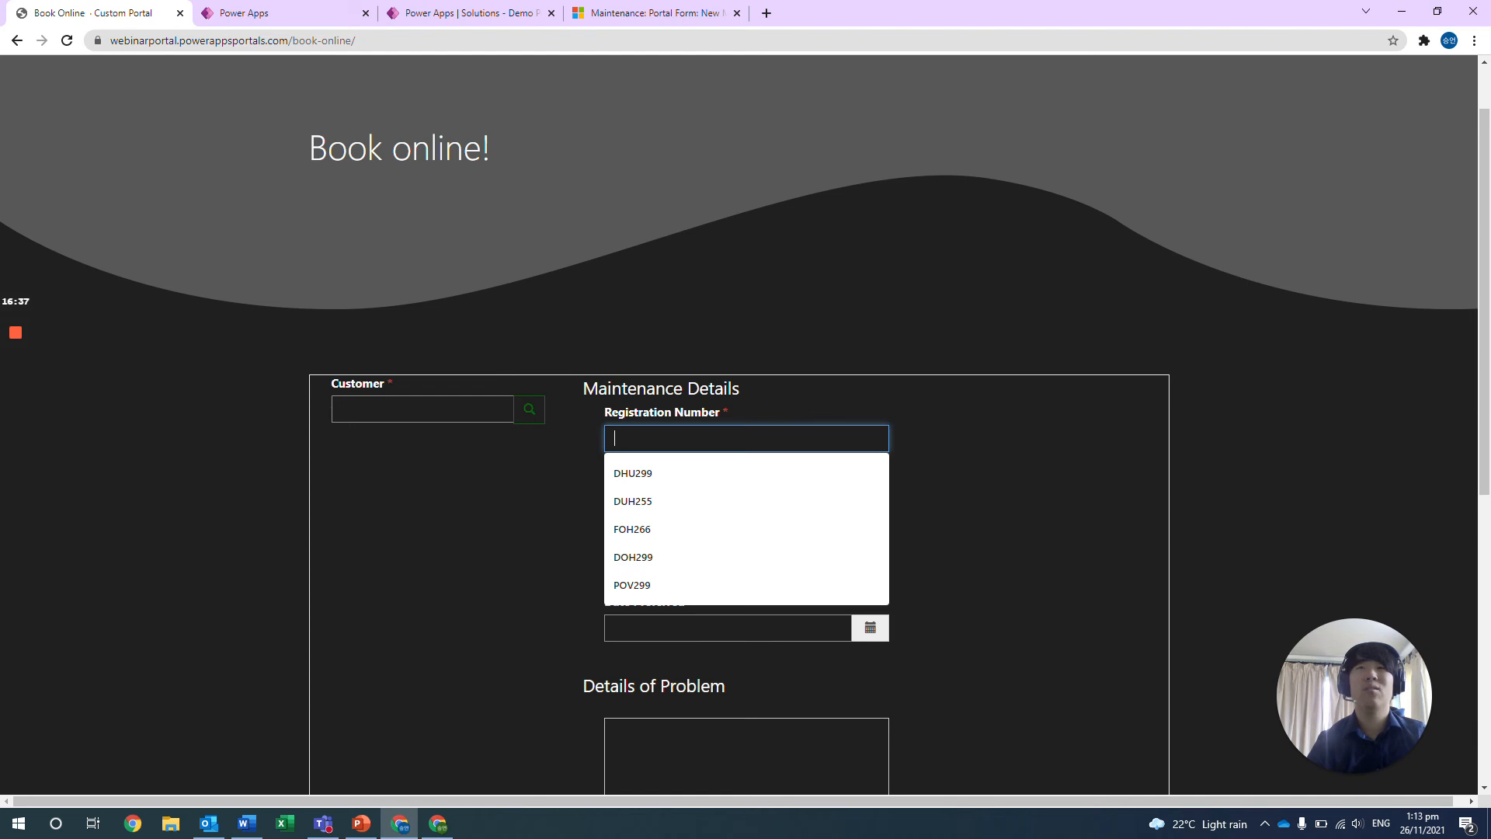
pyautogui.click(466, 12)
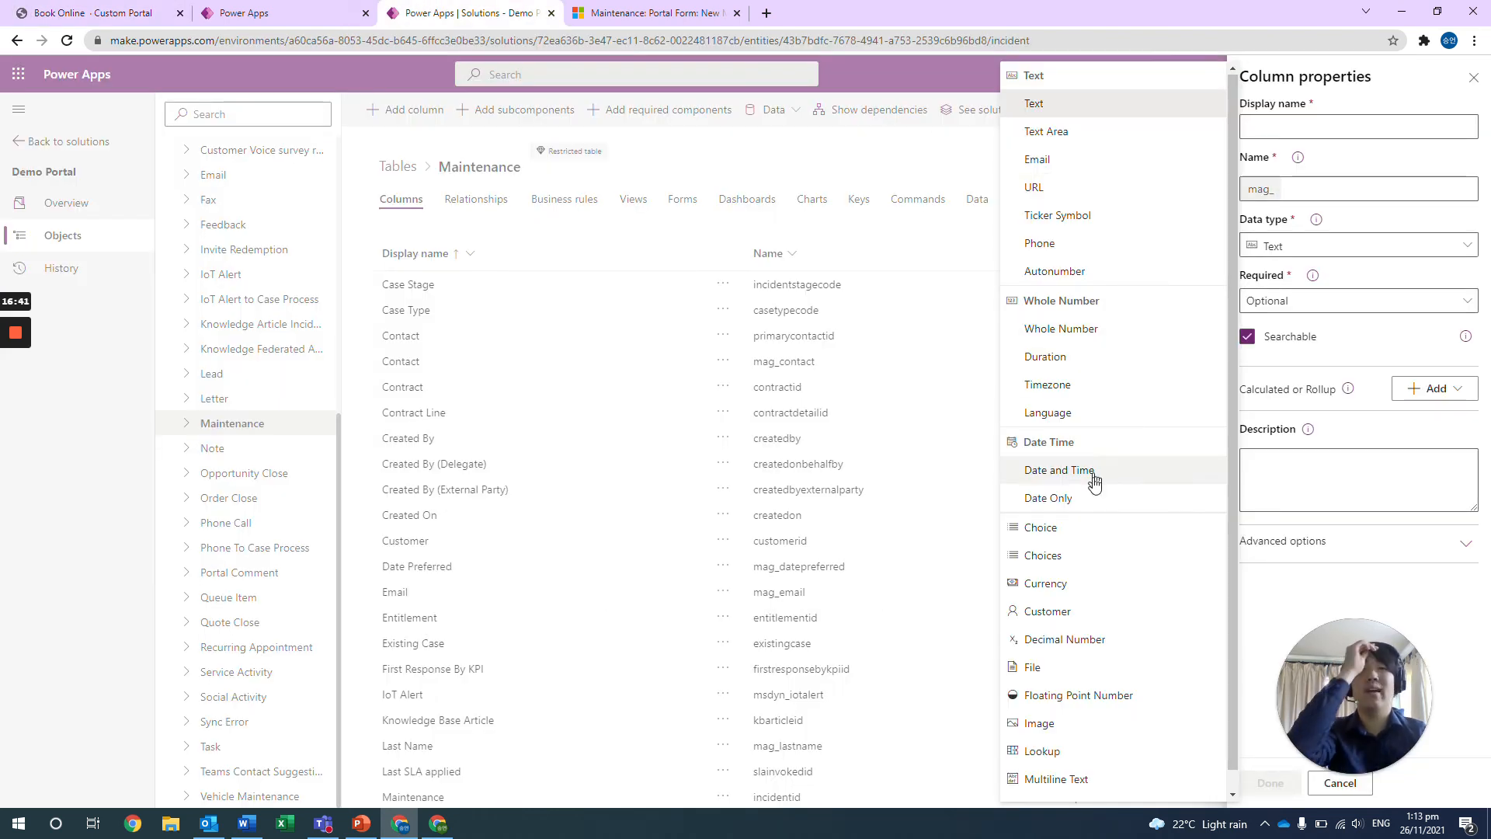
pyautogui.click(41, 11)
pyautogui.scroll(-1, 657, 653)
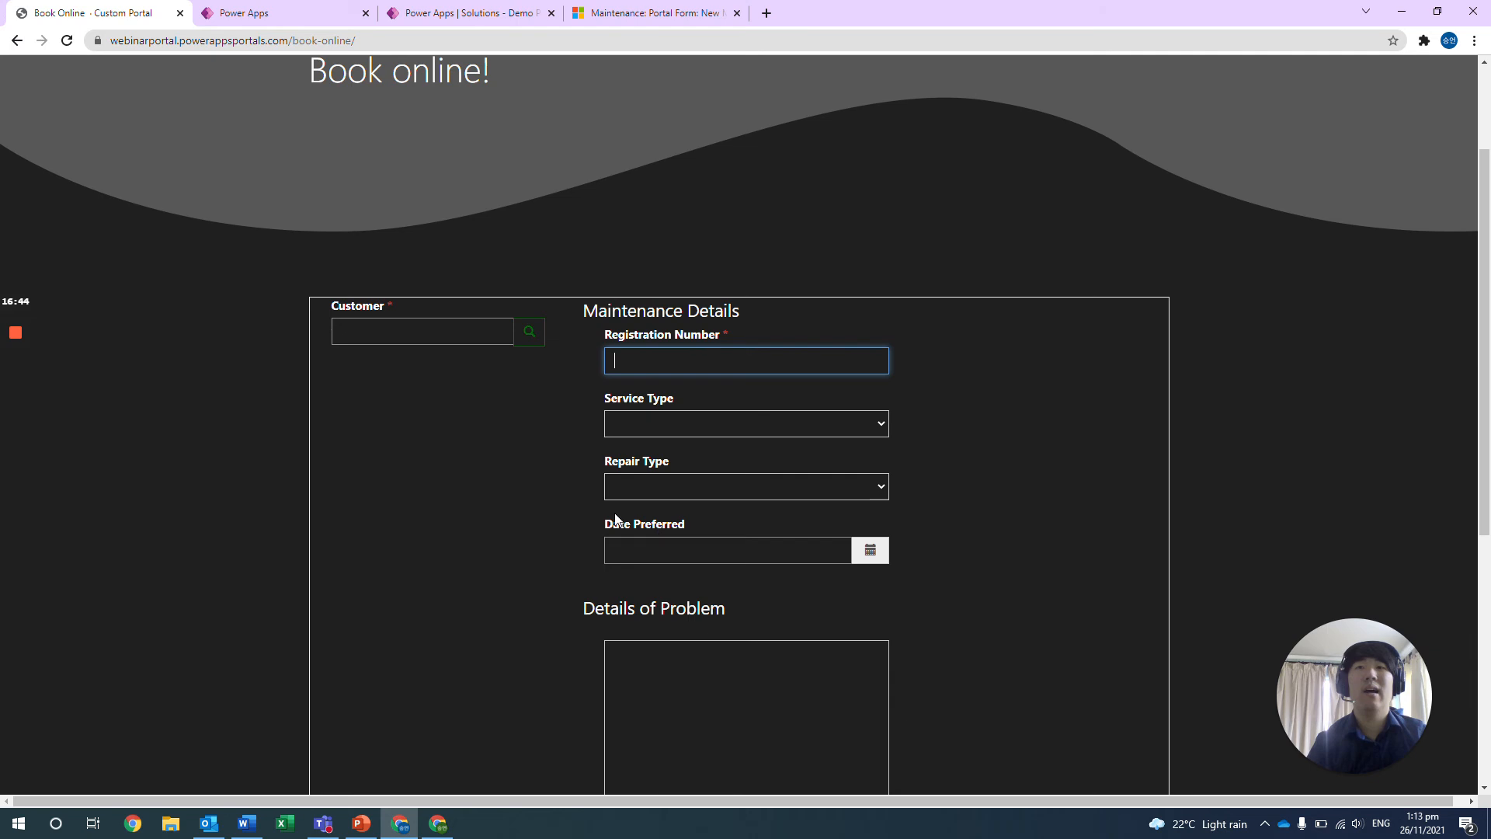
pyautogui.click(451, 16)
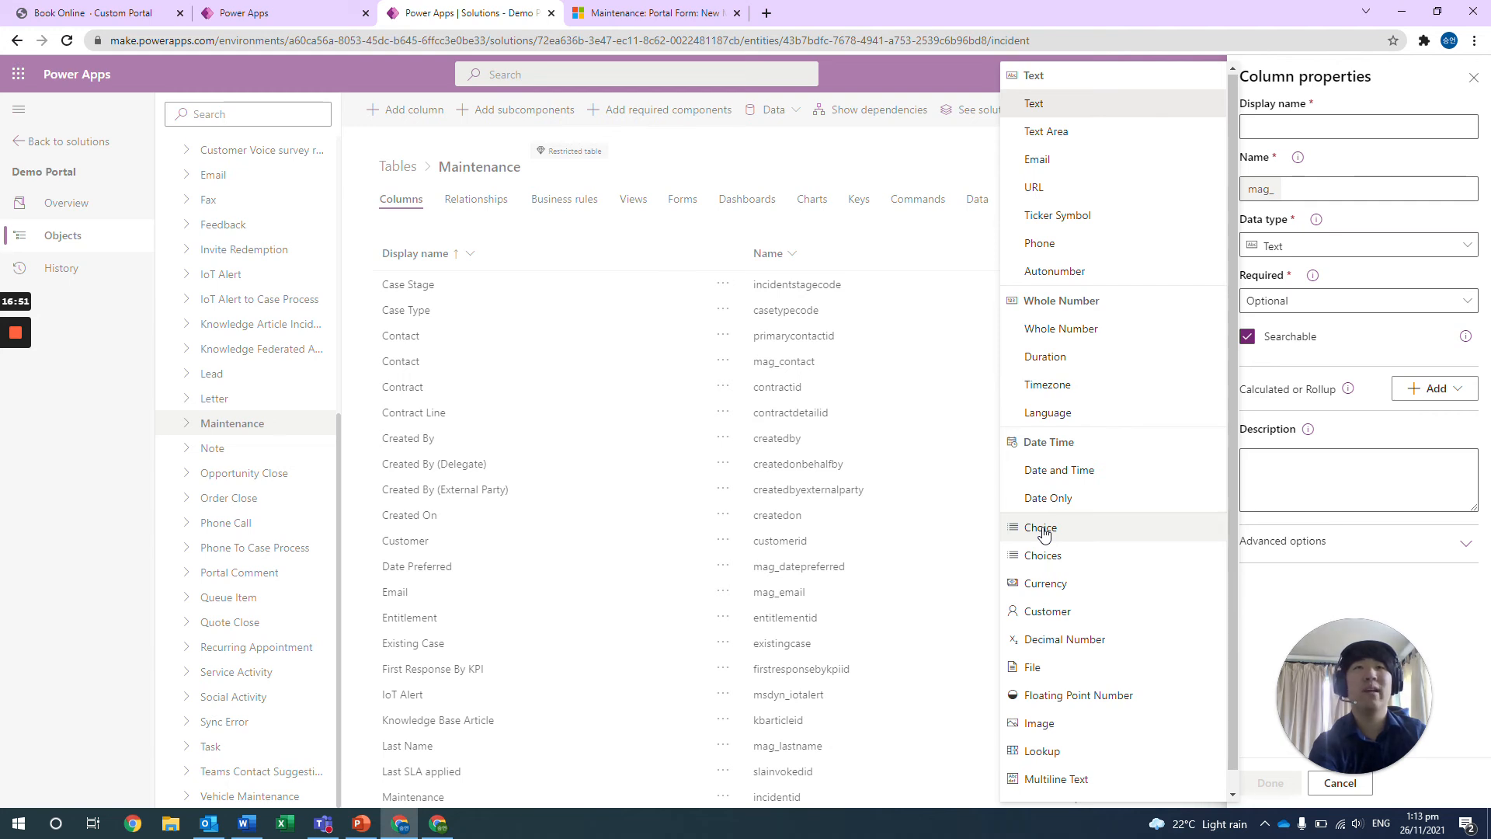
# Check the Service Type choices on the Book Online page, then dismiss the new column's properties without creating it.
pyautogui.click(93, 12)
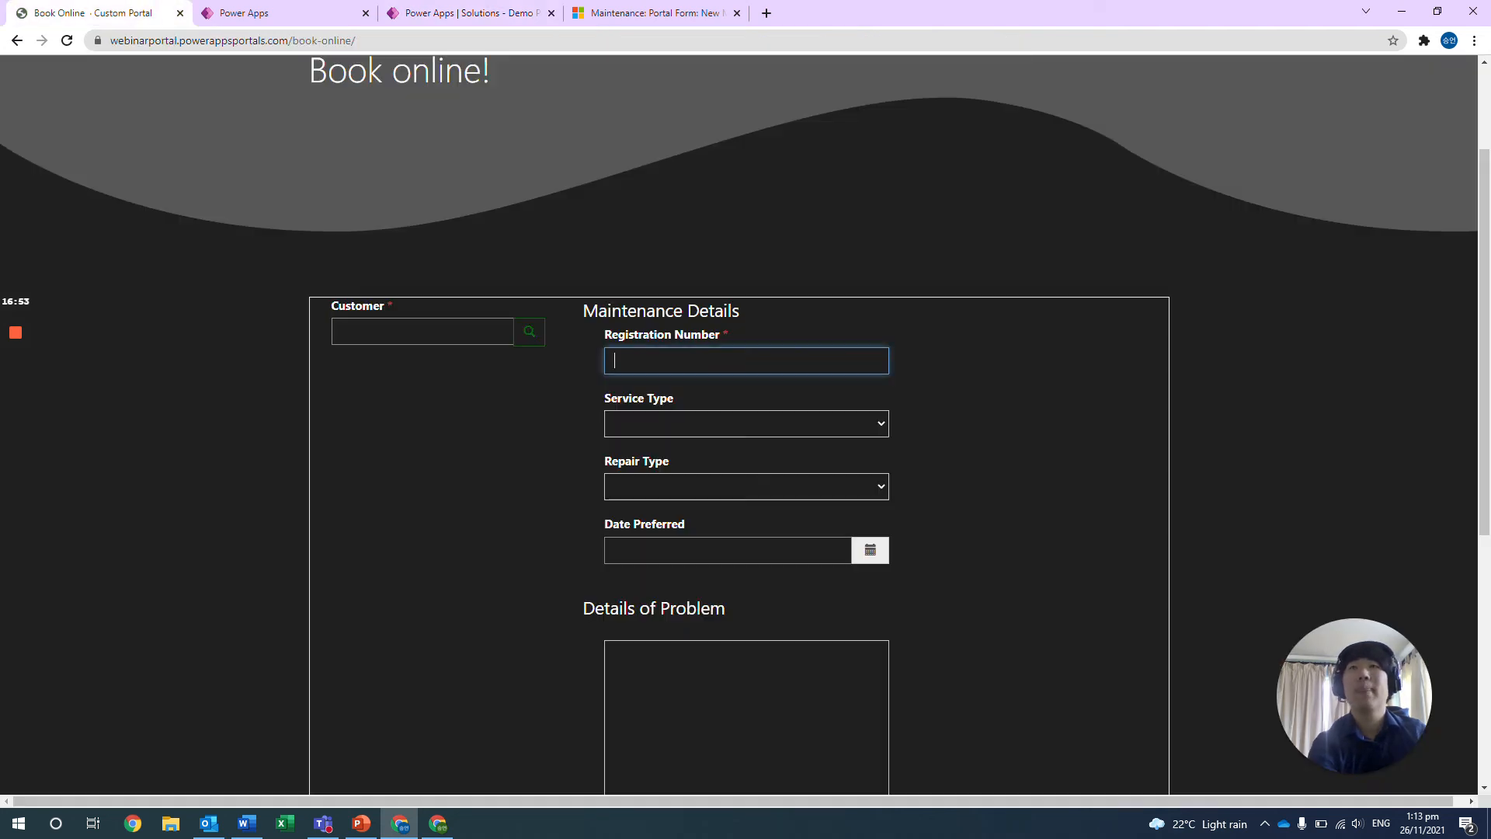
pyautogui.click(671, 418)
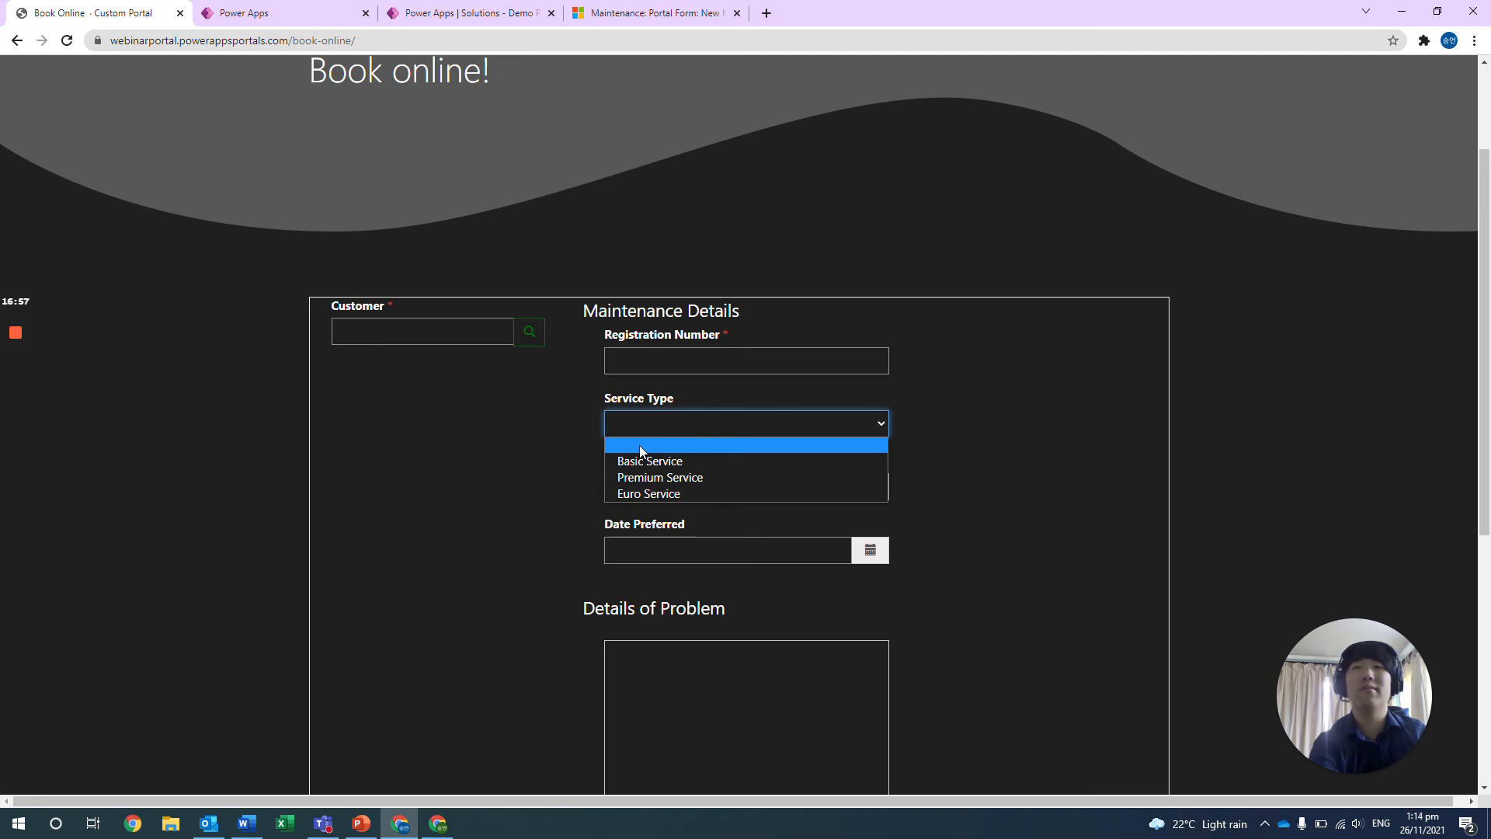
pyautogui.click(459, 408)
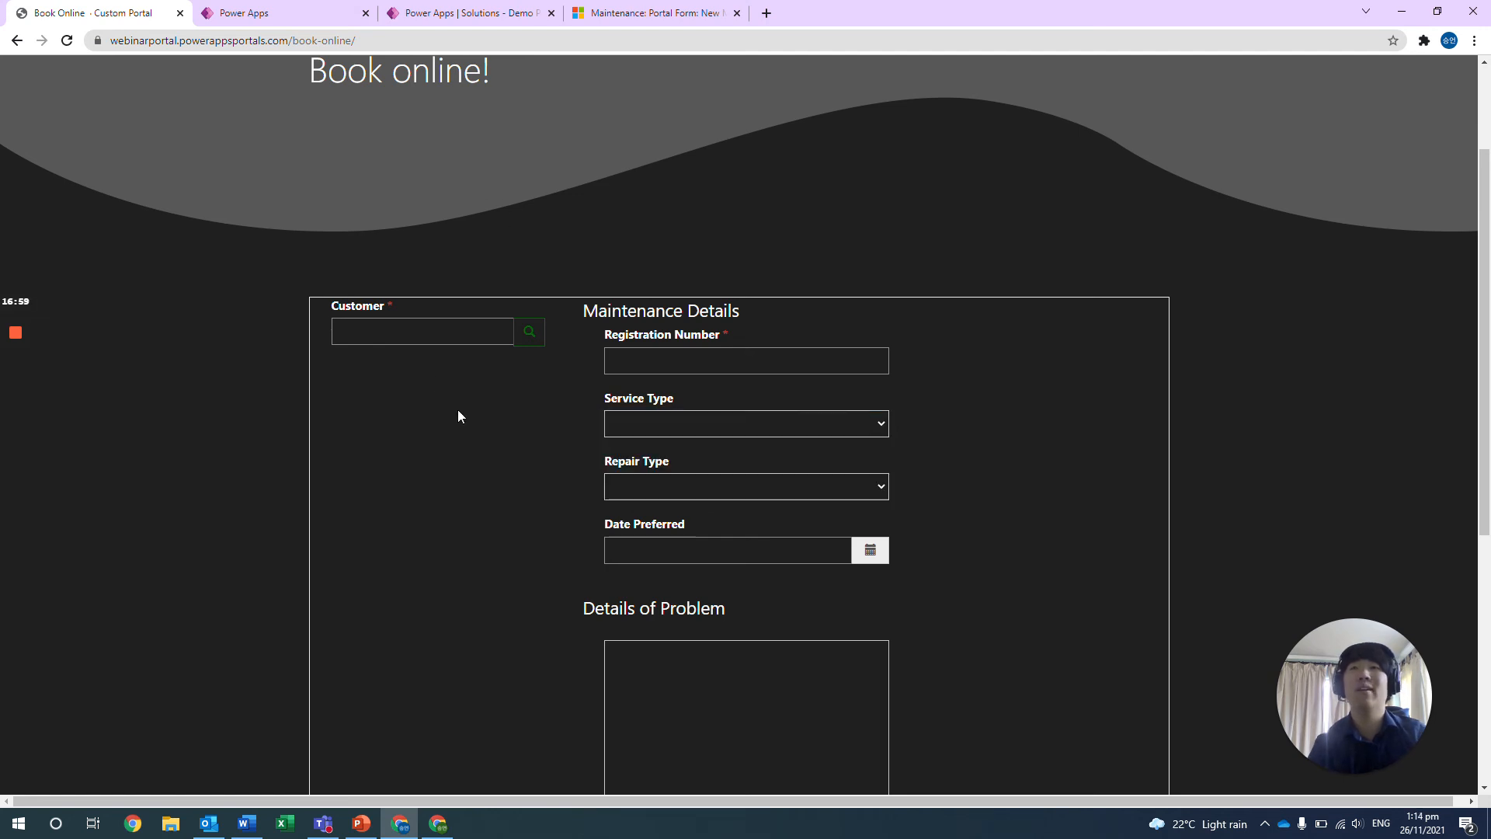
pyautogui.click(466, 13)
pyautogui.click(922, 259)
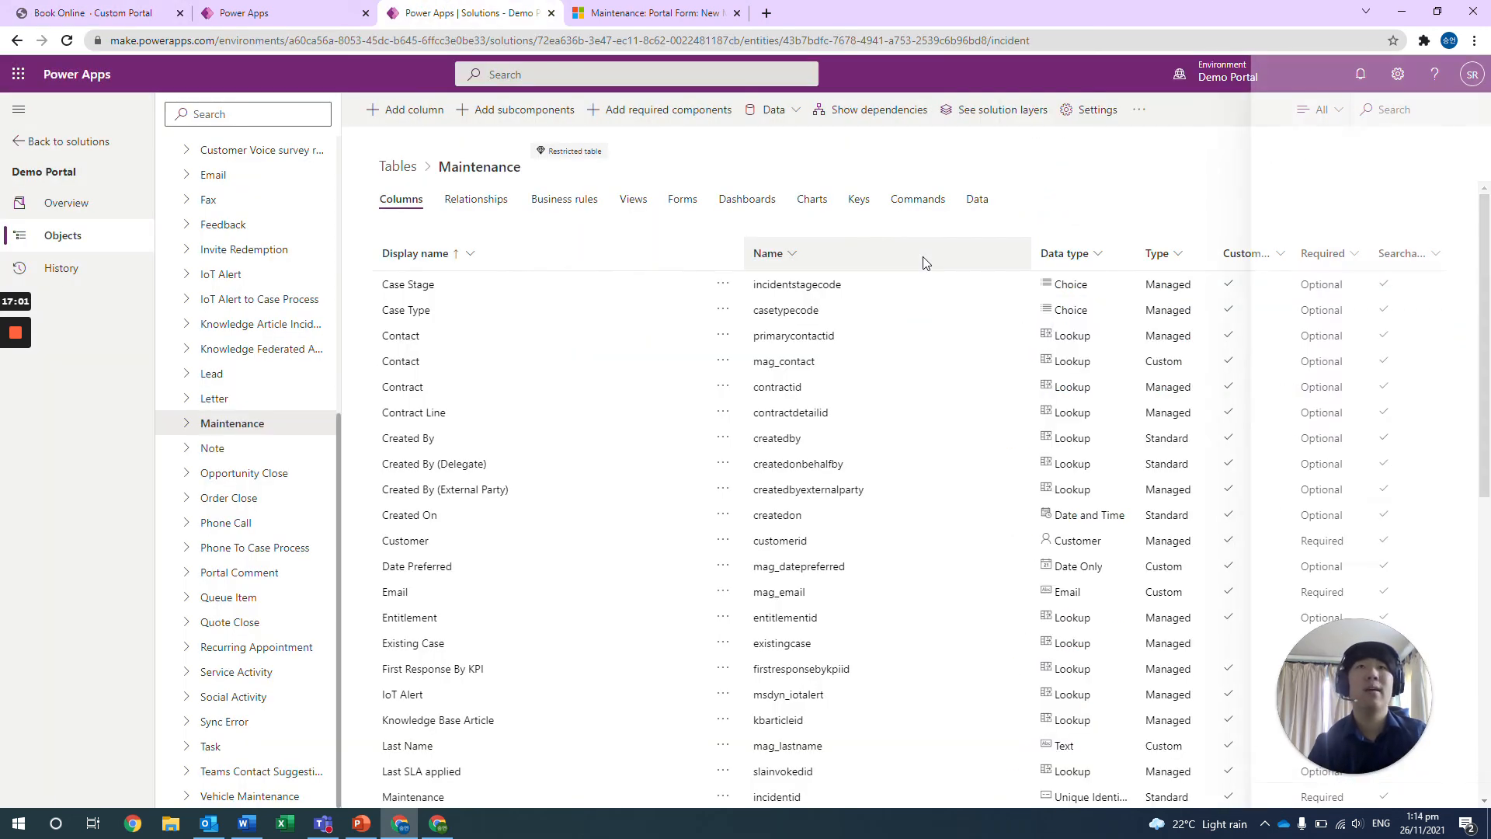
# Review the form types that can be added to the Maintenance table and open its Portal Form for editing.
pyautogui.click(690, 203)
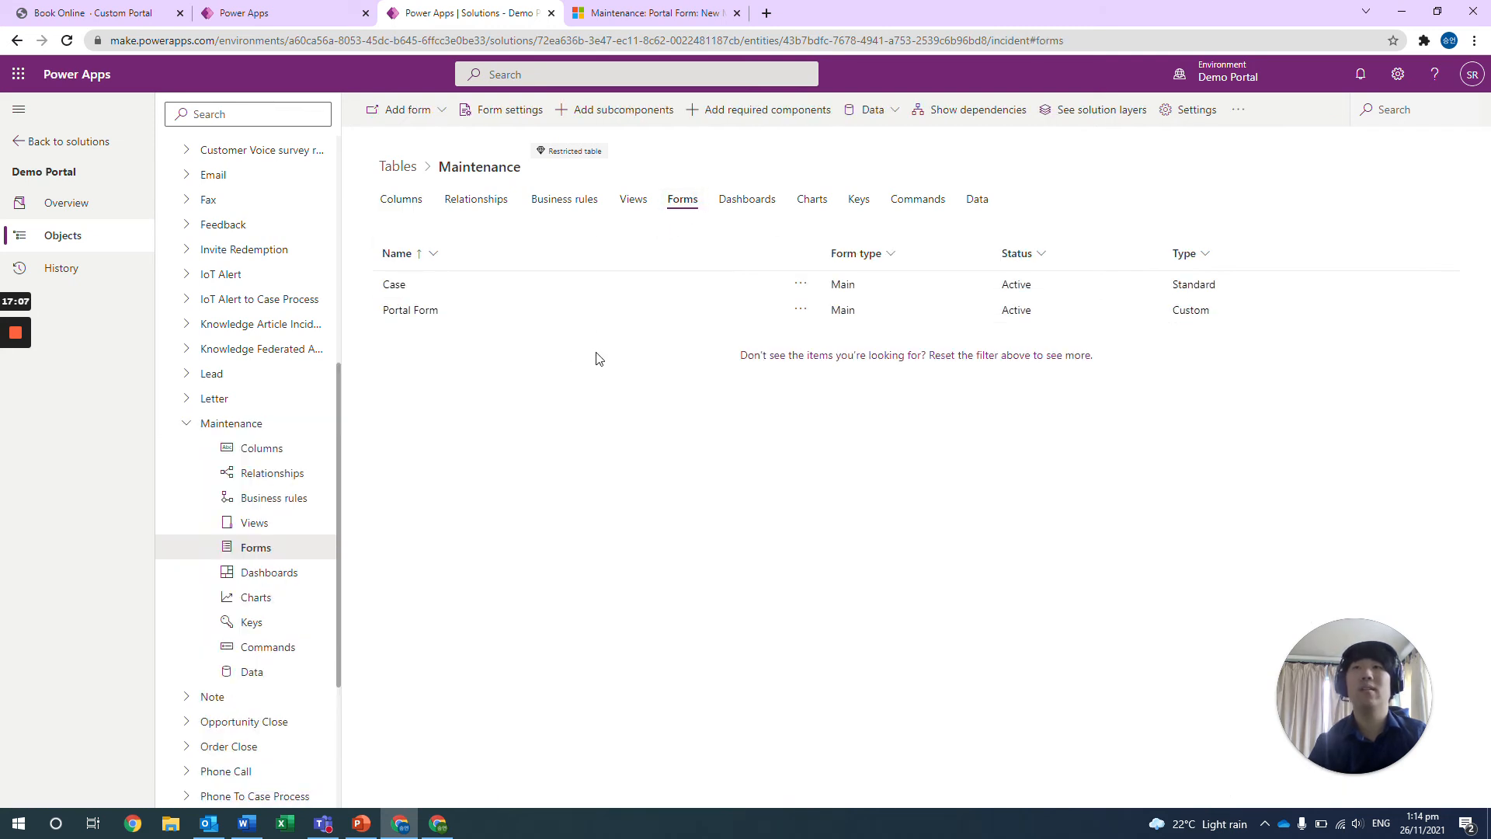
pyautogui.click(432, 115)
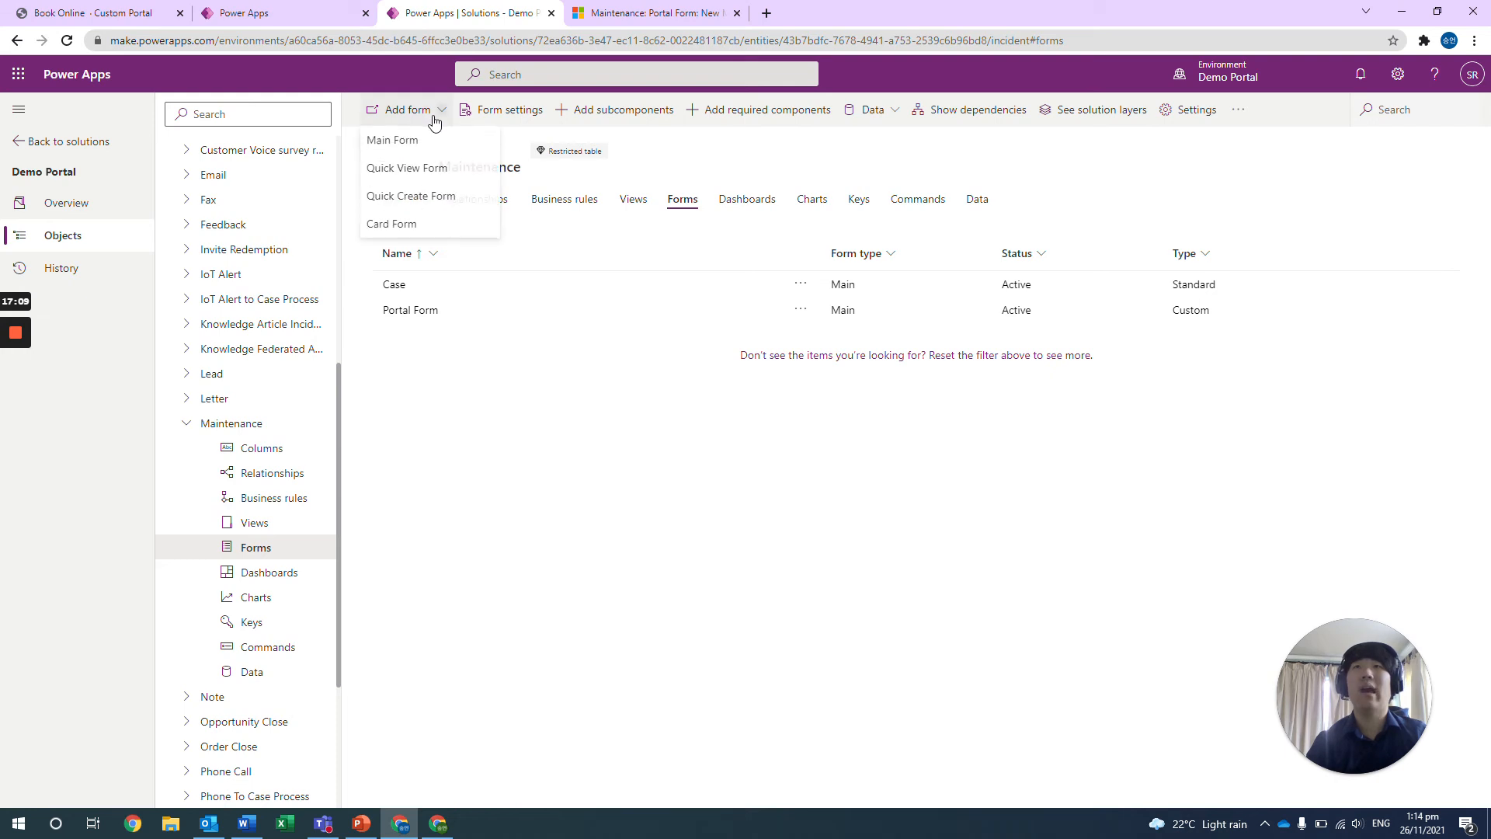
pyautogui.click(677, 410)
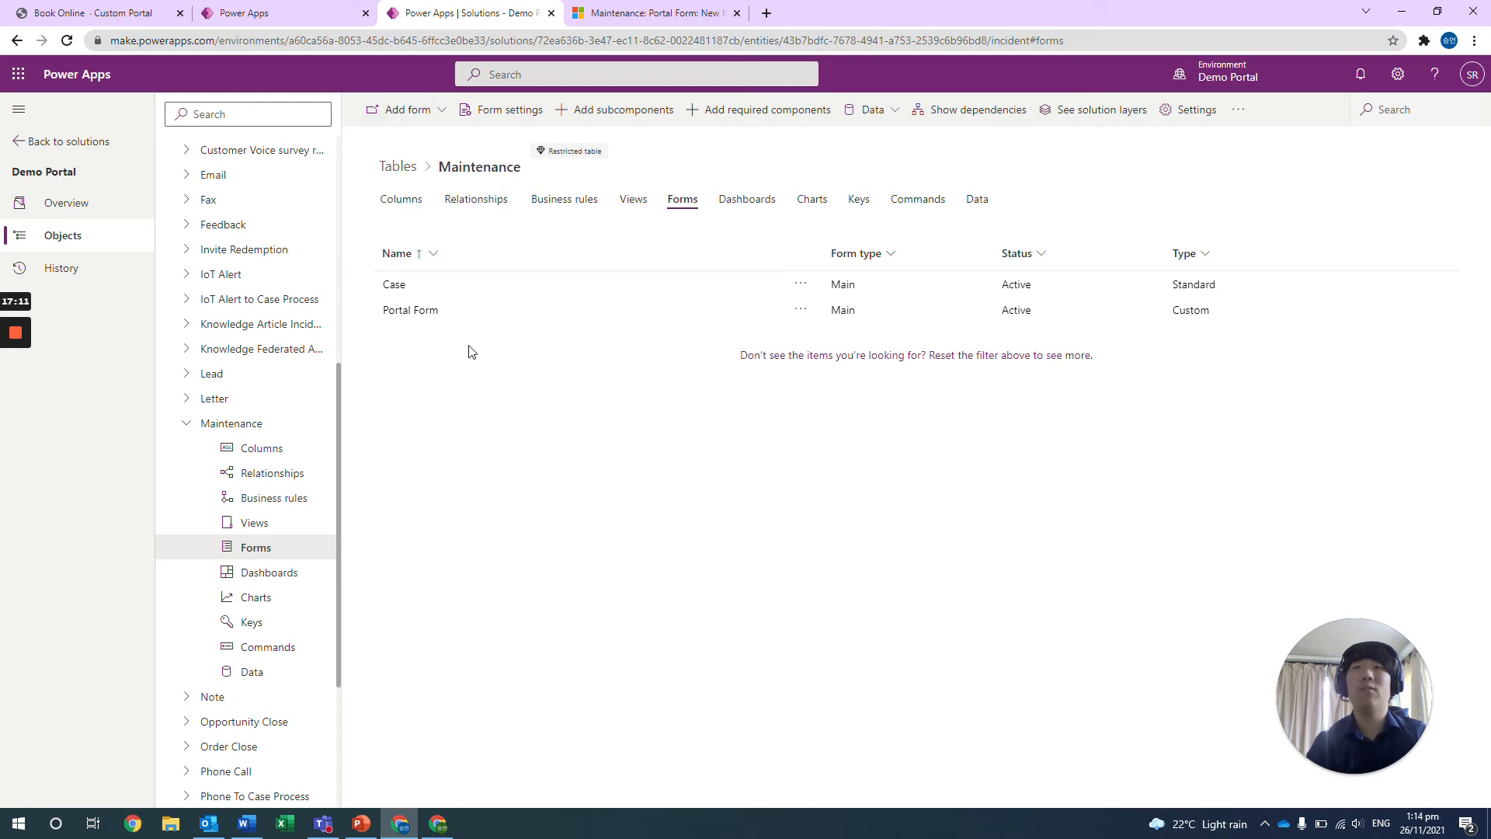
pyautogui.click(428, 313)
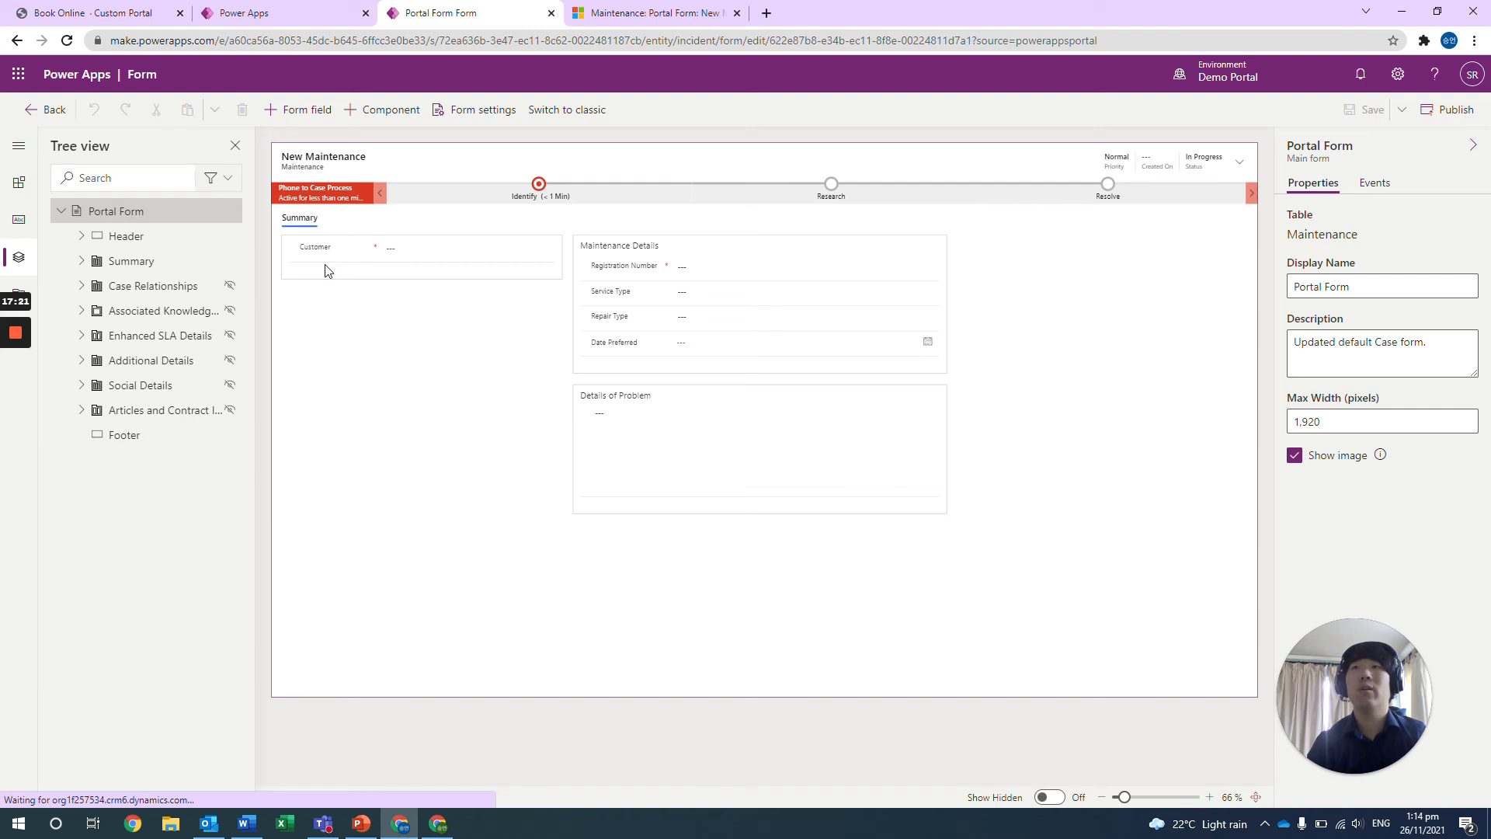
# Compare the Portal Form's layout with the Book Online page and show the unused table columns available to the form.
pyautogui.click(104, 12)
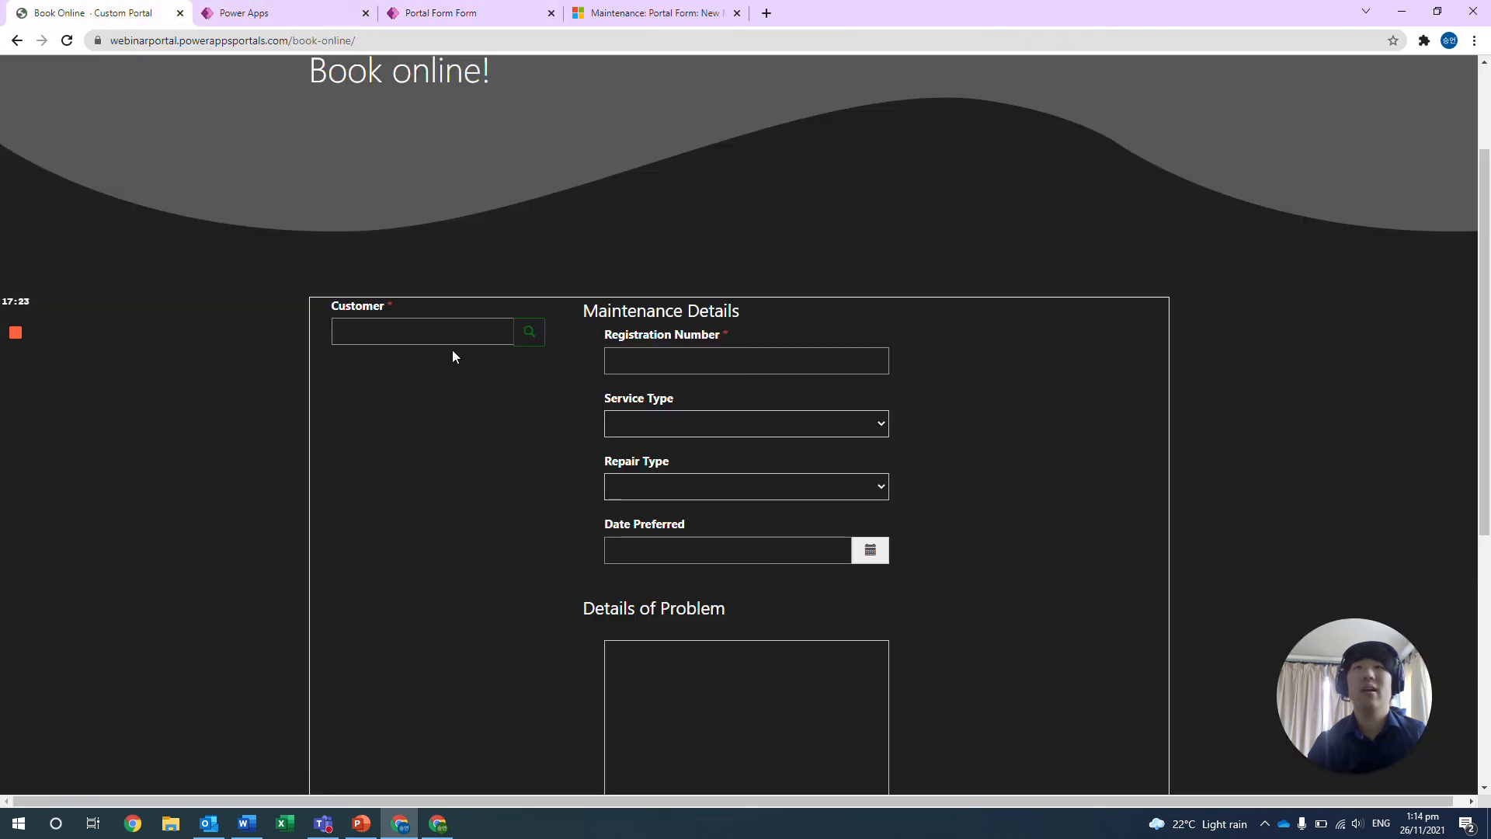
pyautogui.click(456, 16)
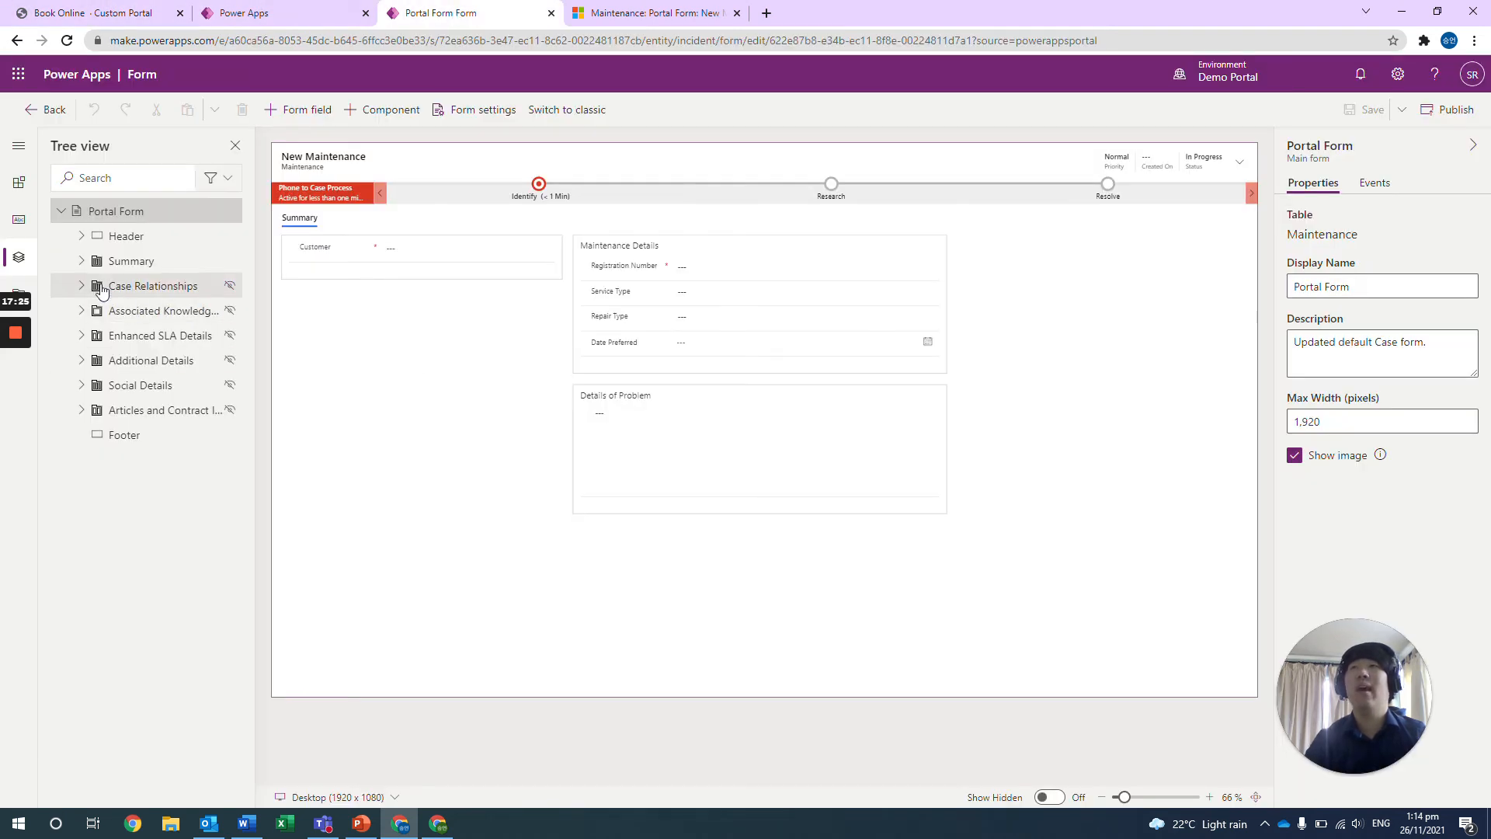
pyautogui.click(19, 219)
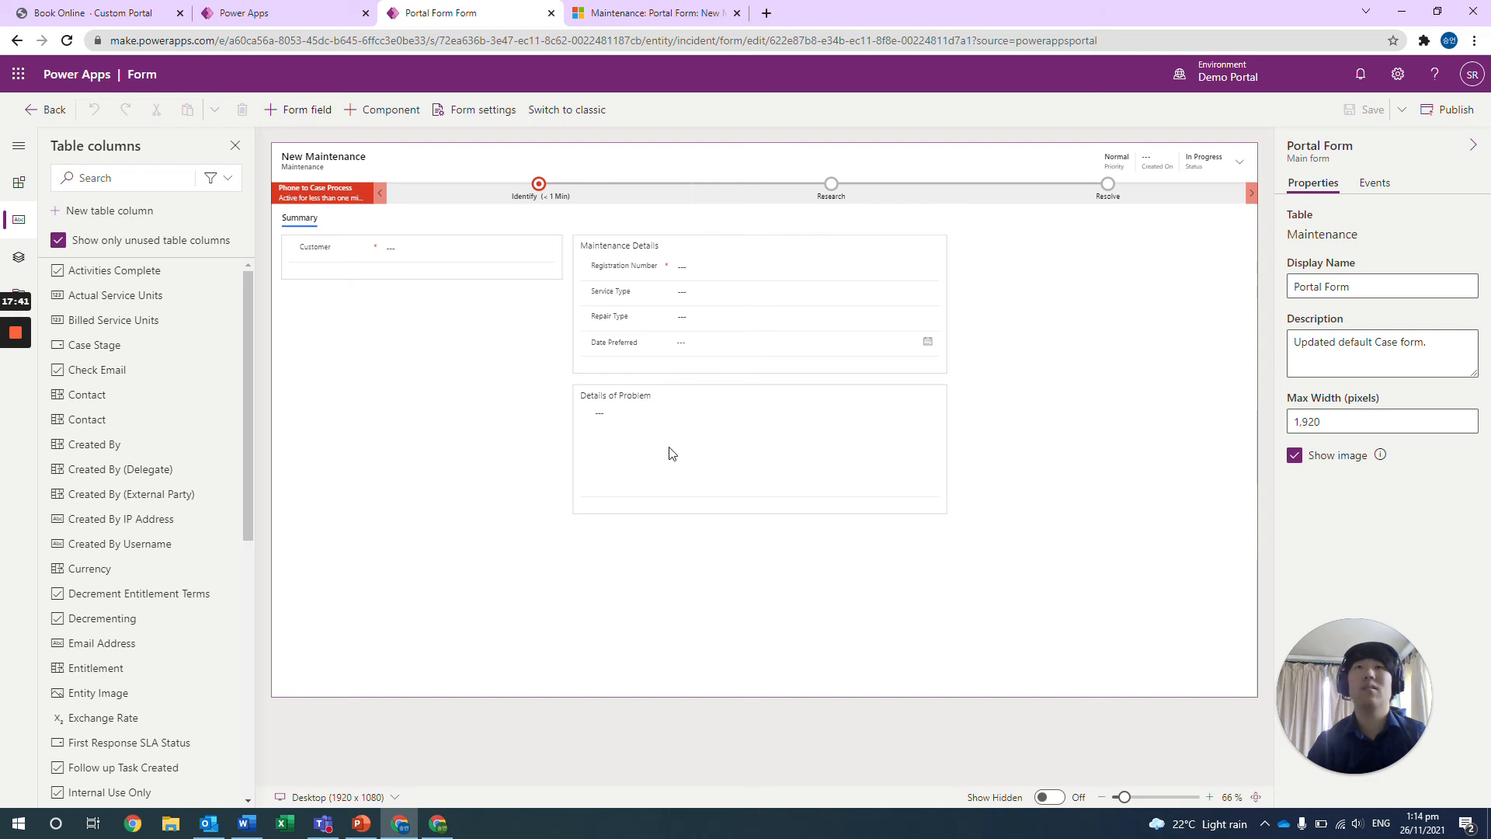
# Return to the Book Online page in the portal studio and review the section layouts and portal components on offer.
pyautogui.click(248, 13)
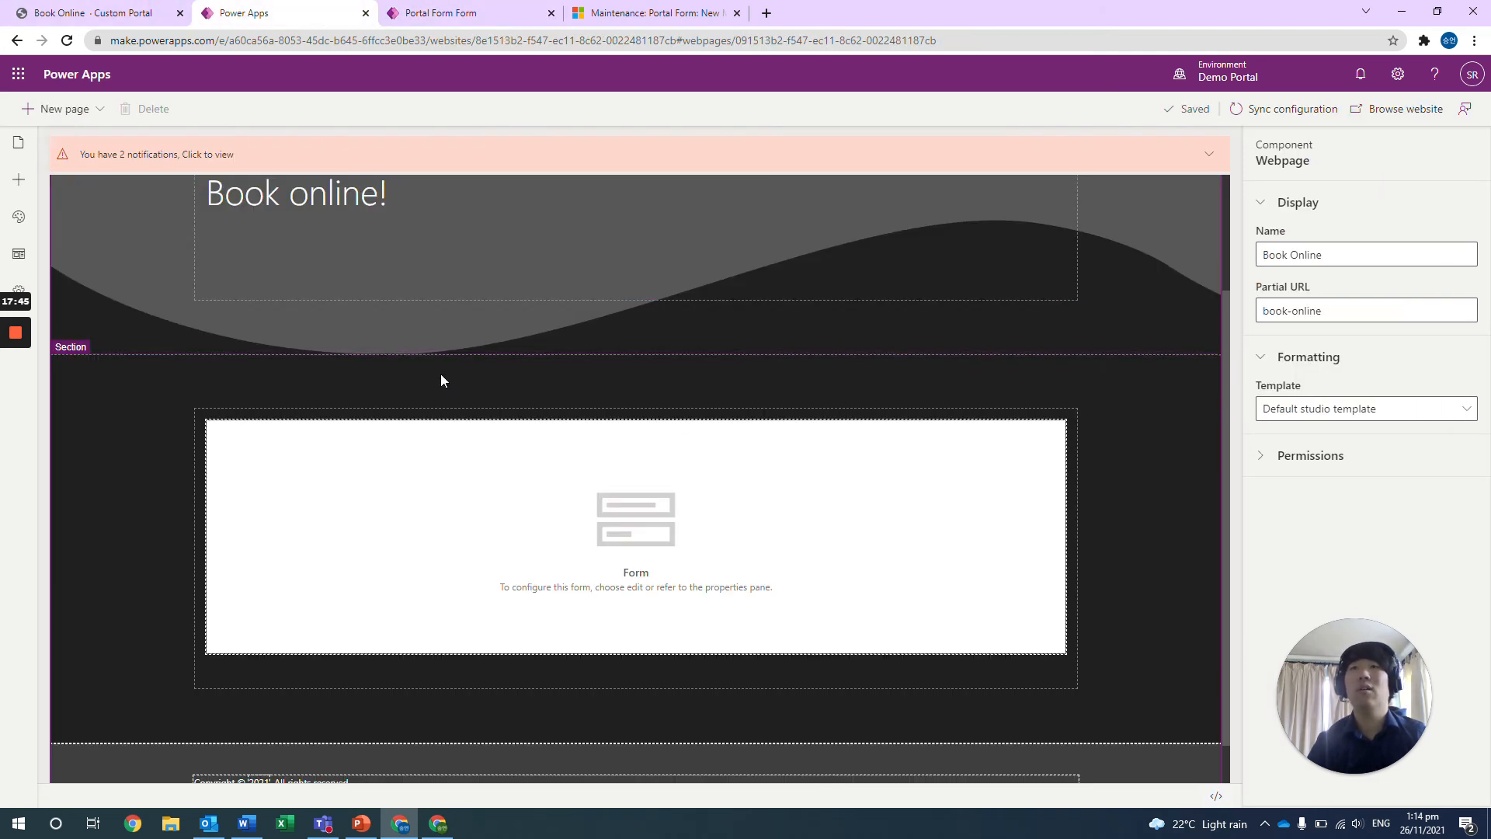
pyautogui.scroll(2, 458, 420)
pyautogui.scroll(-1, 563, 429)
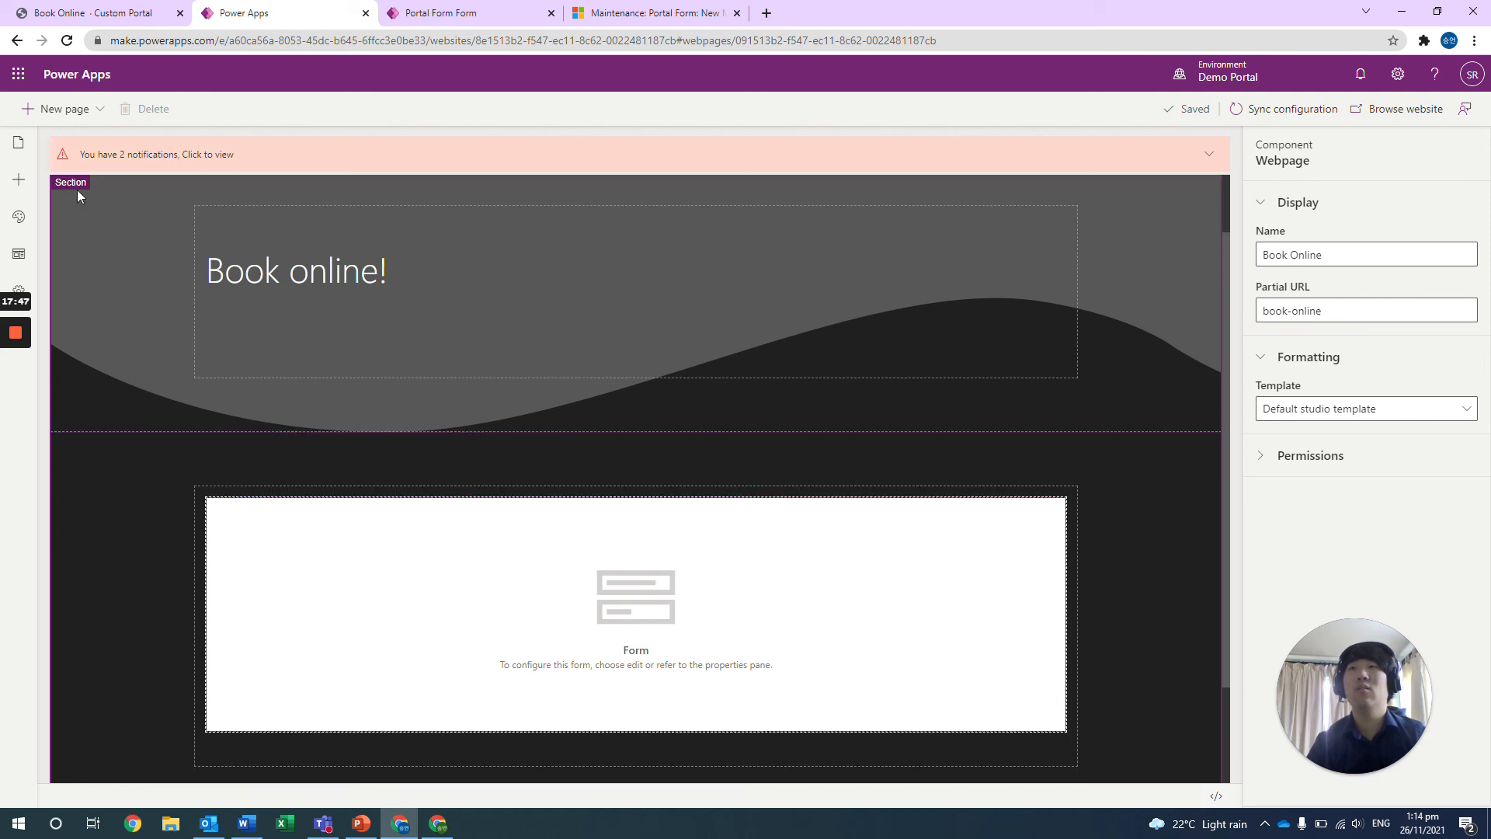
pyautogui.click(32, 180)
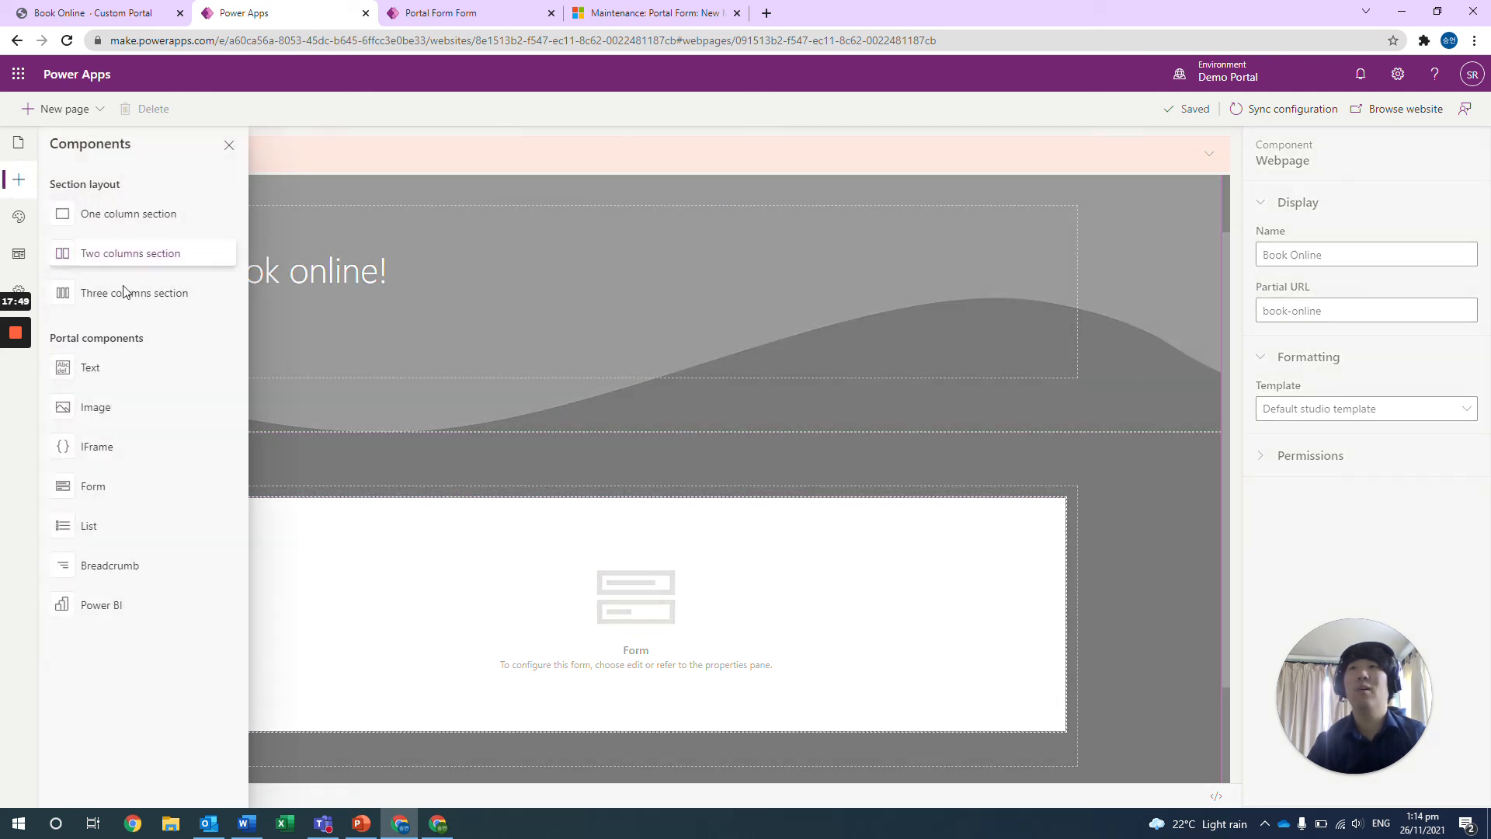
pyautogui.click(739, 458)
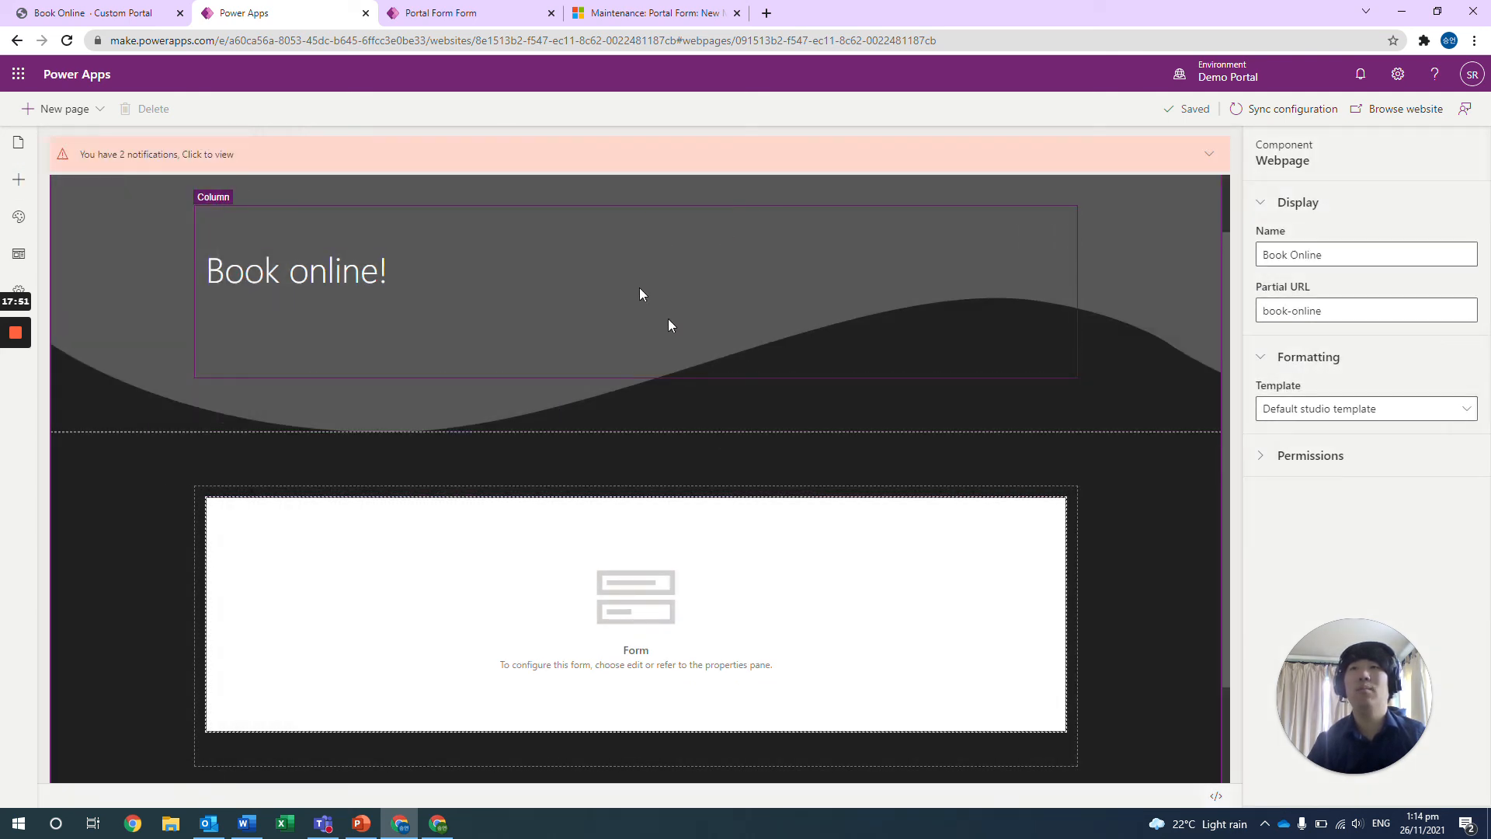
# Select the Form component on the Book Online page and switch its display option to Create new.
pyautogui.click(648, 230)
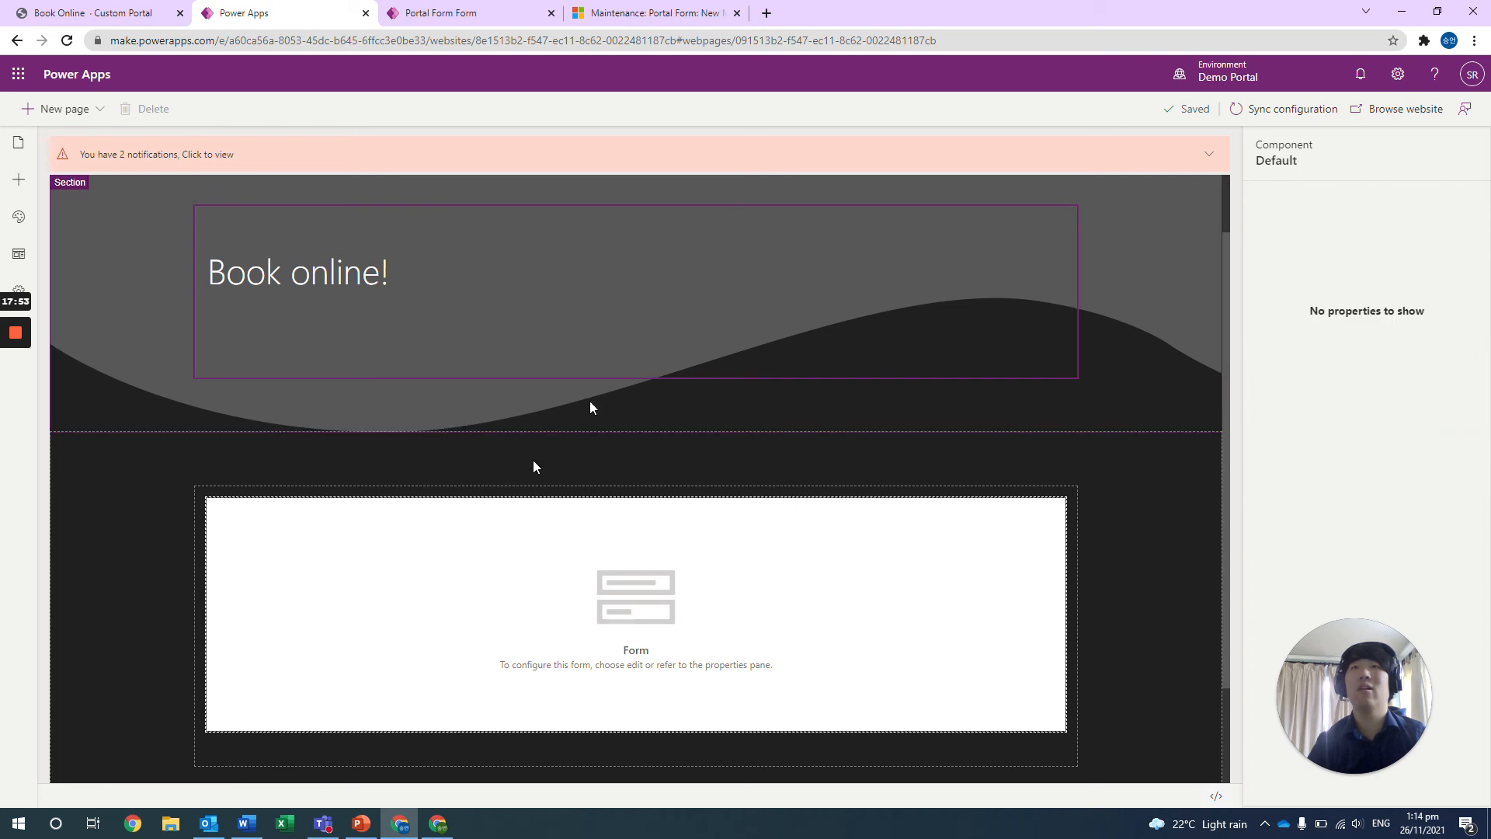
pyautogui.click(499, 508)
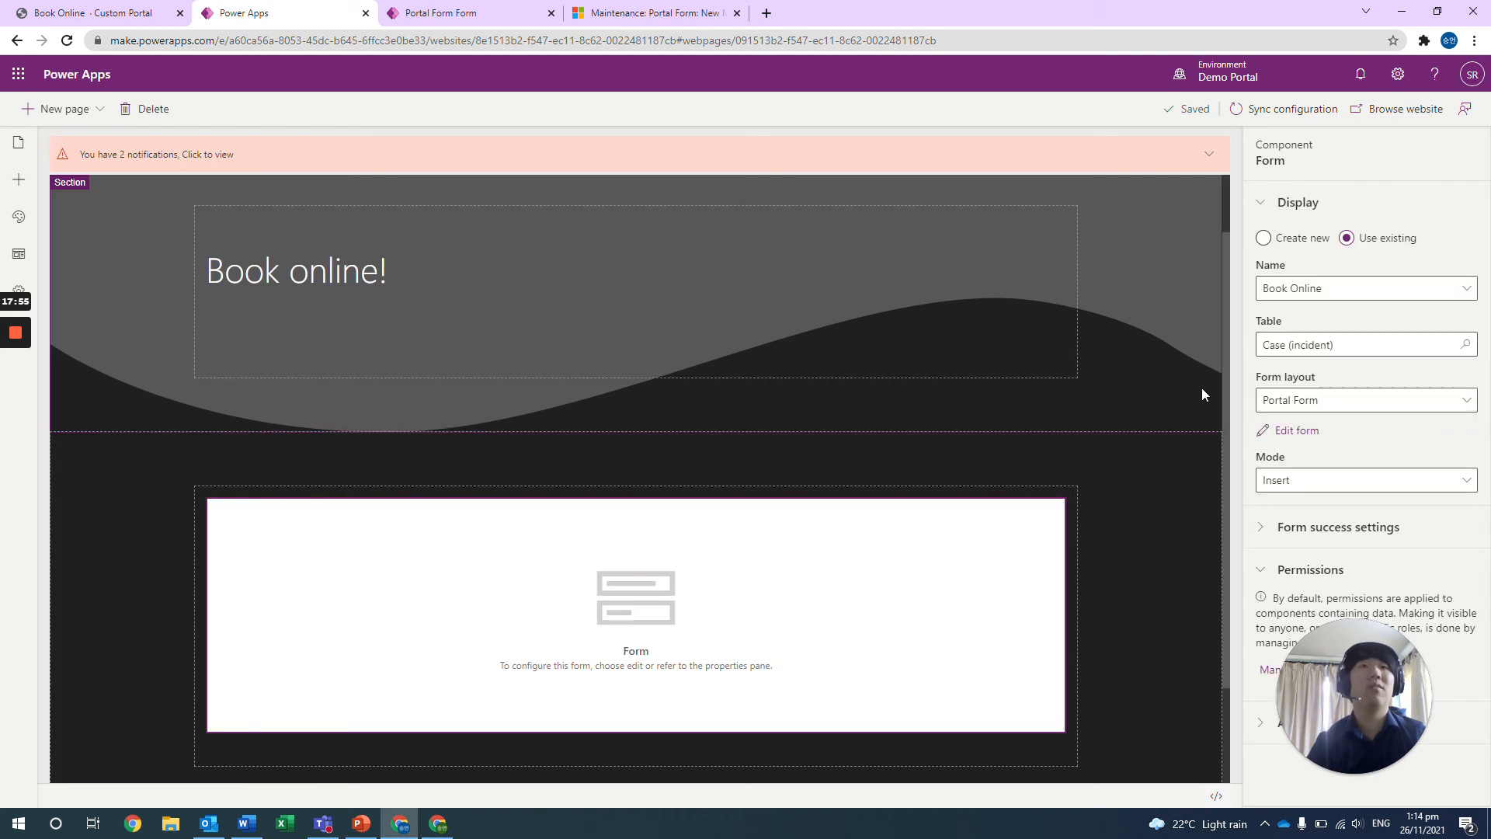
pyautogui.click(1263, 239)
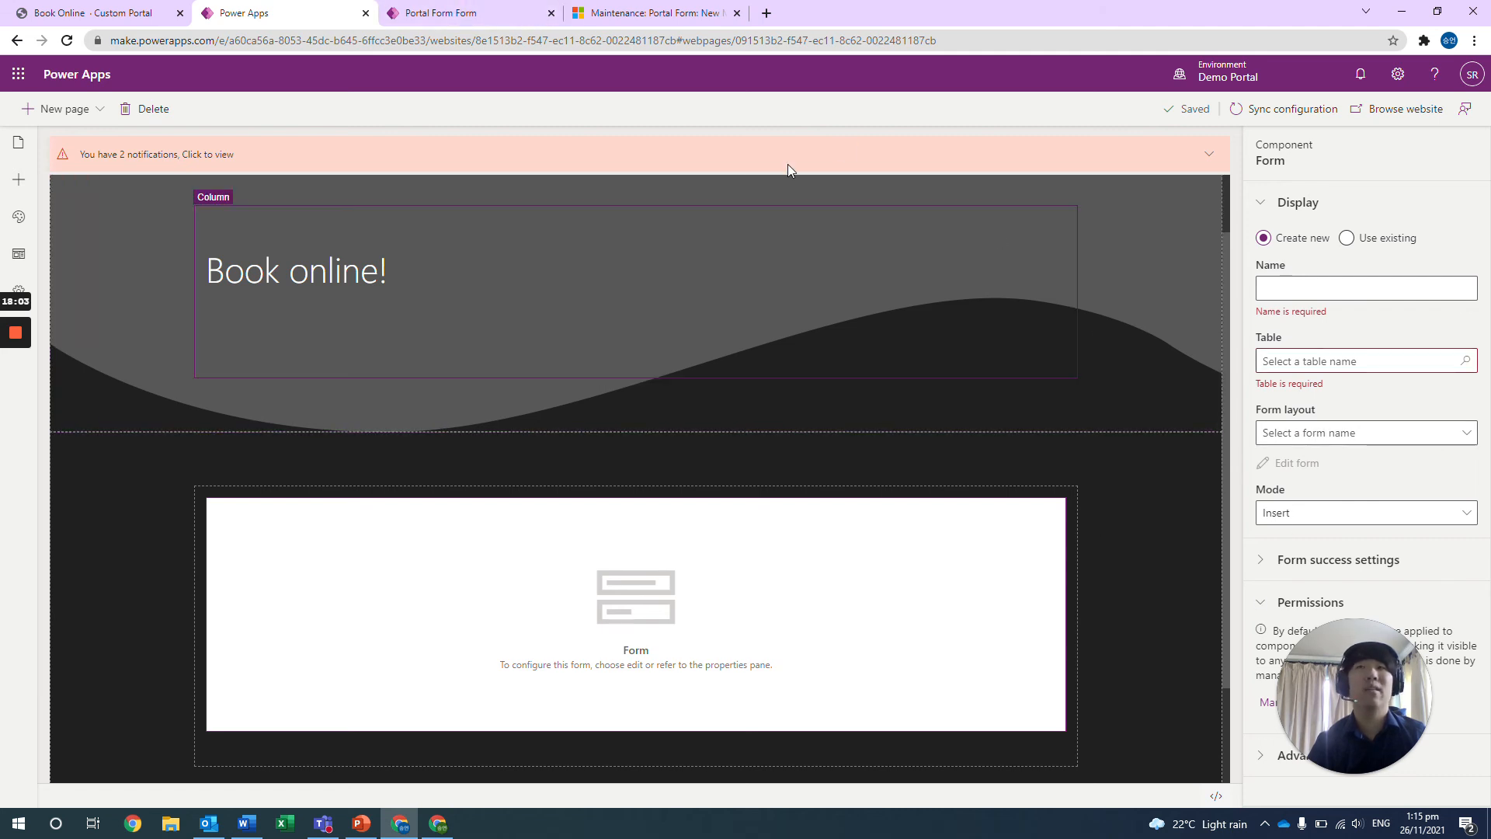
# Leave the Portal Form editor for the Maintenance table's forms list and dismiss the Restricted table notice.
pyautogui.click(506, 9)
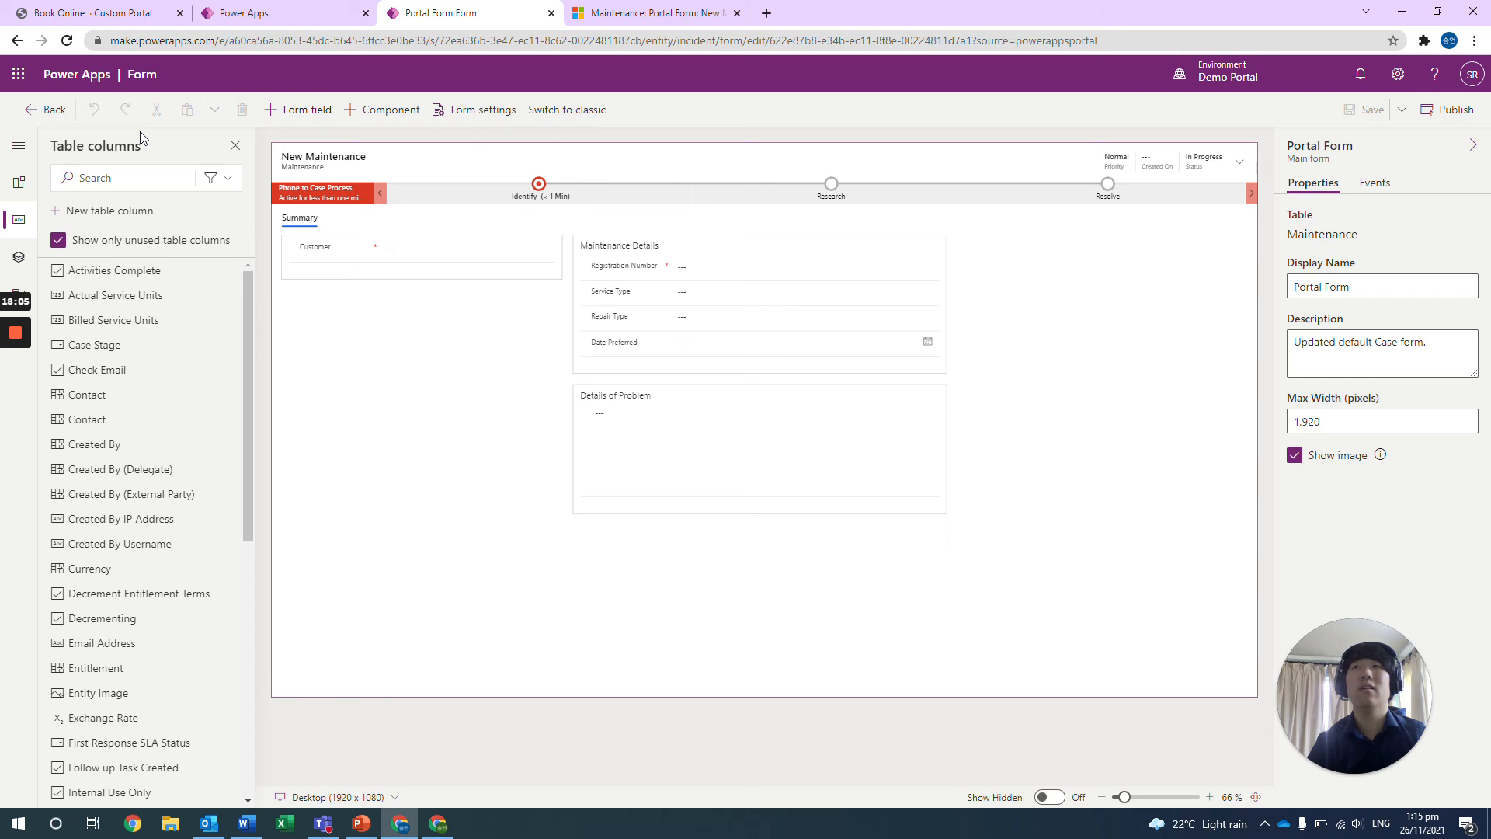
pyautogui.click(41, 127)
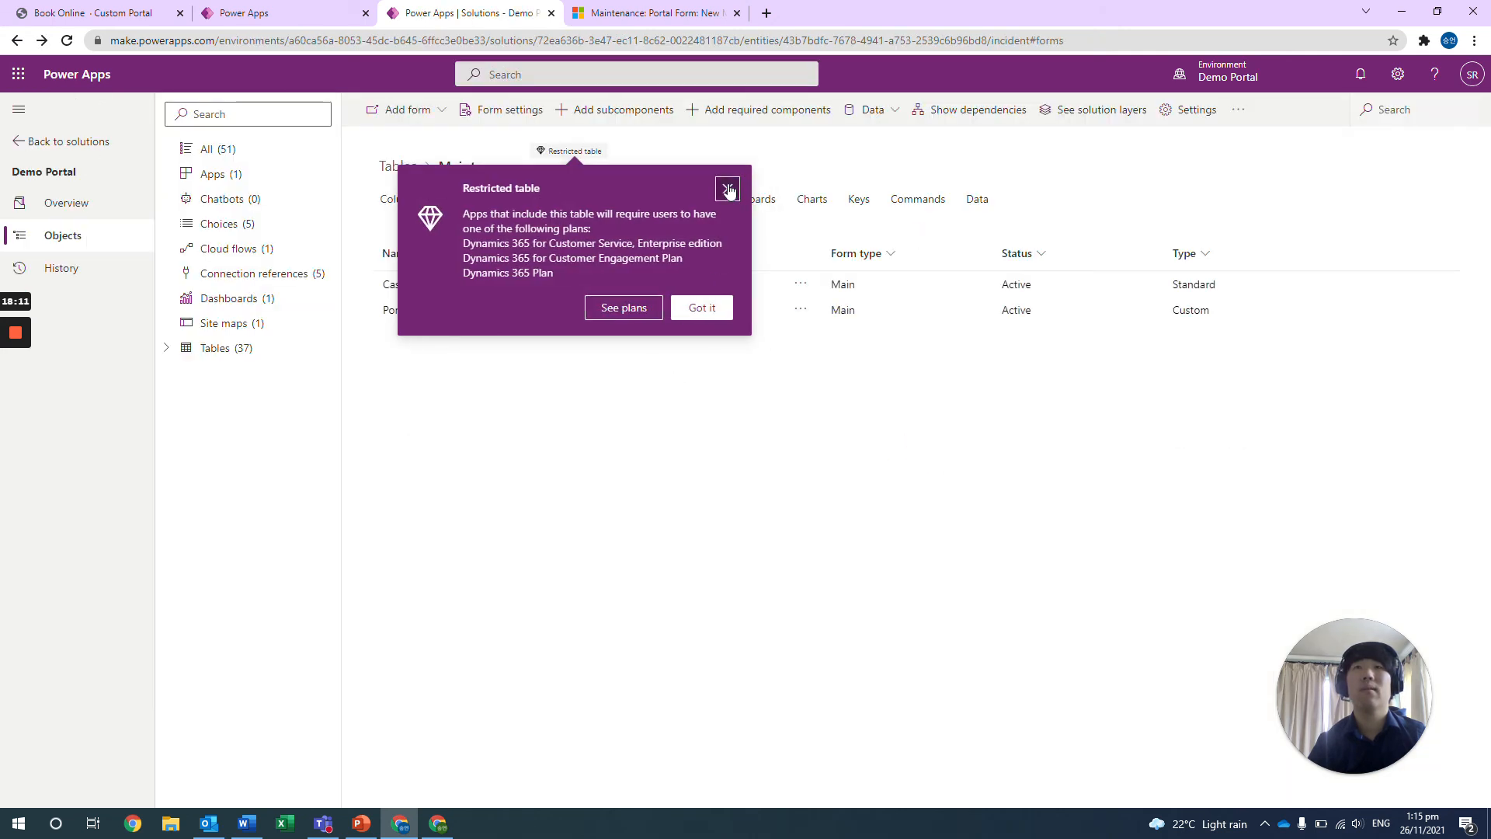
pyautogui.click(729, 186)
# Open the table permissions from the Book Online page's Form component and bring up a blank new table permission.
pyautogui.click(117, 13)
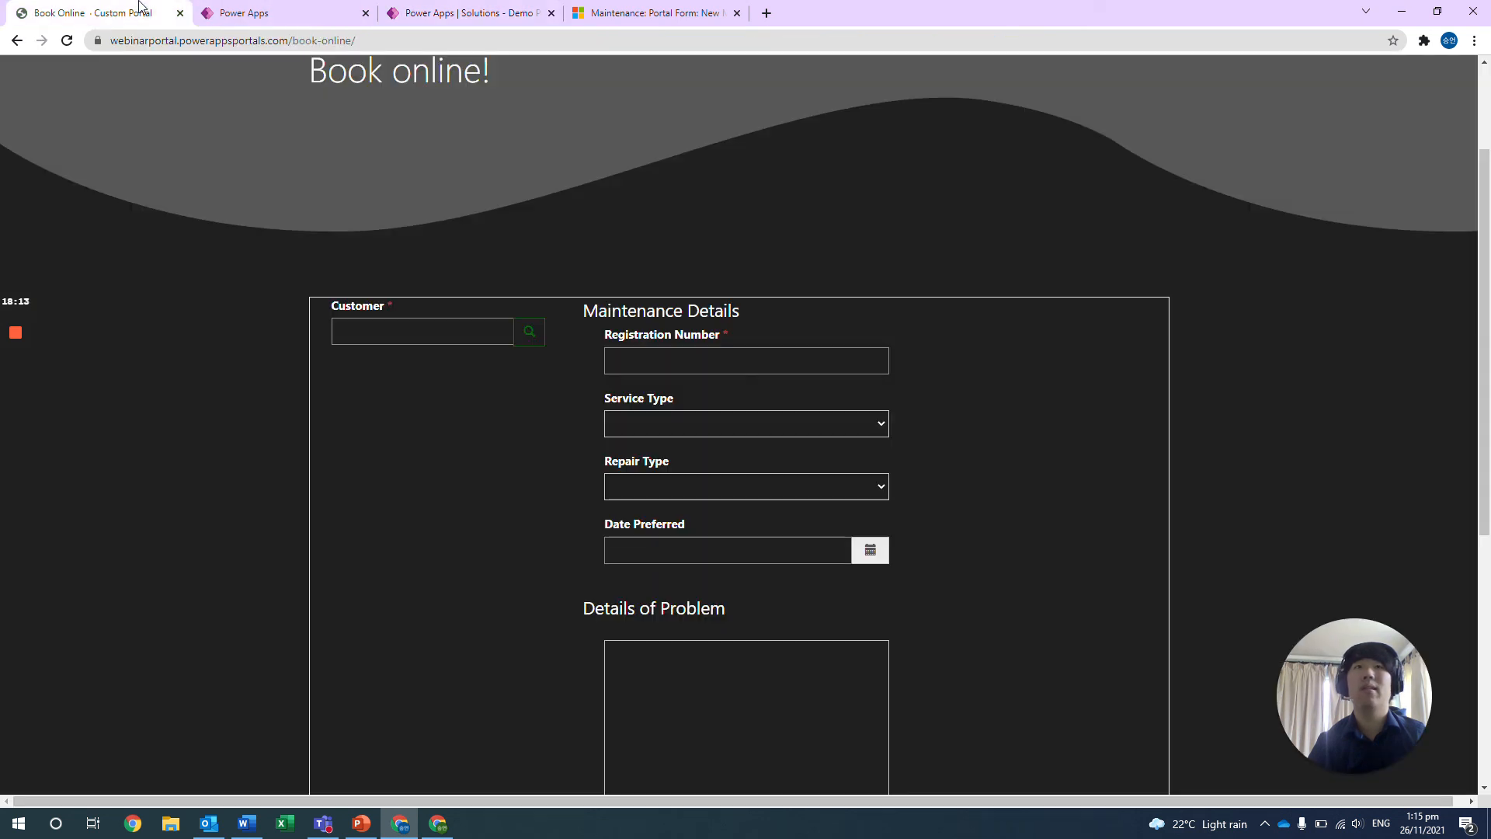
pyautogui.click(248, 9)
pyautogui.scroll(-1, 1204, 497)
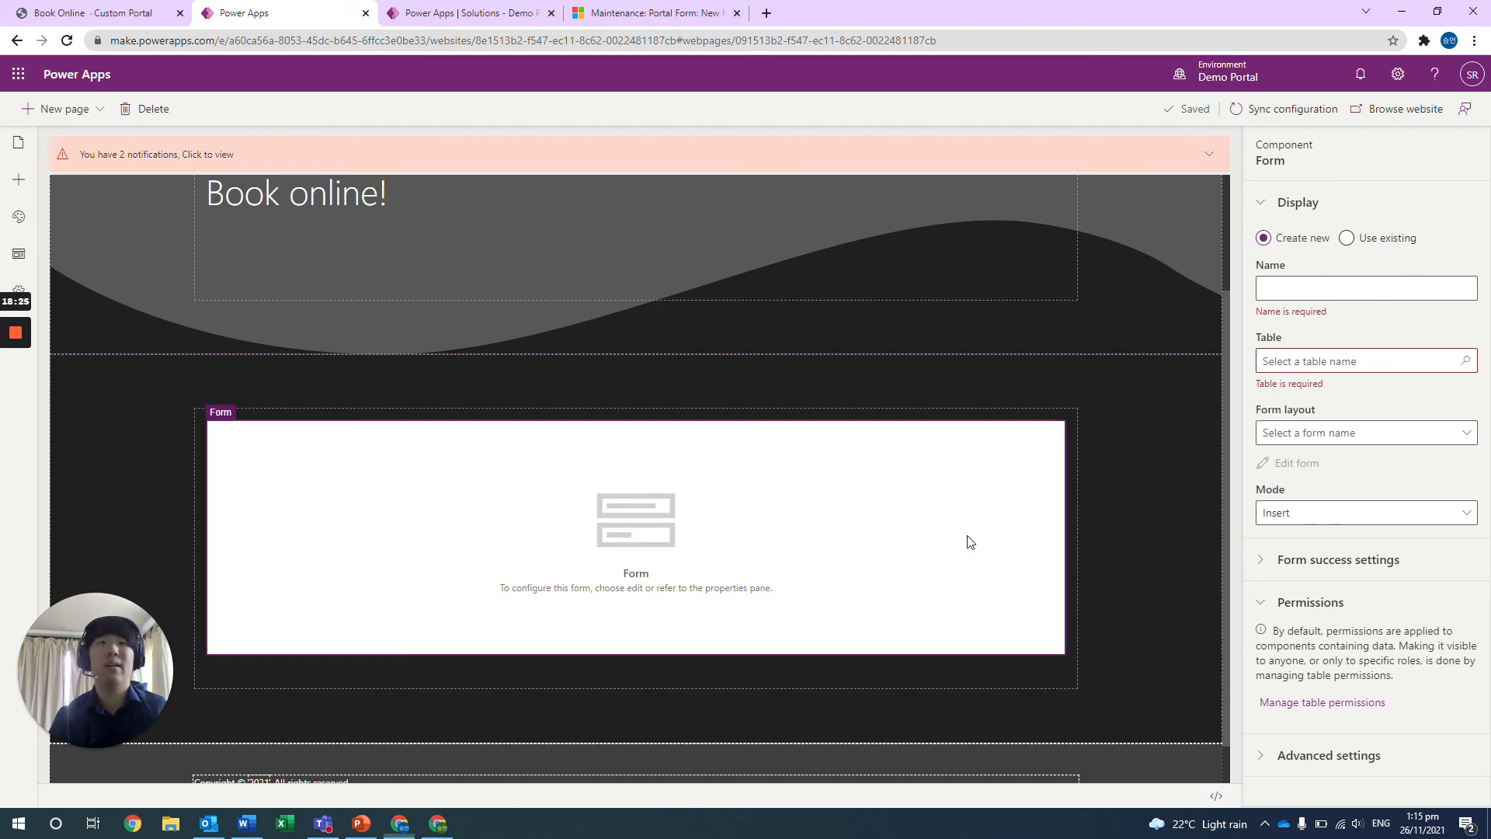
pyautogui.click(1315, 703)
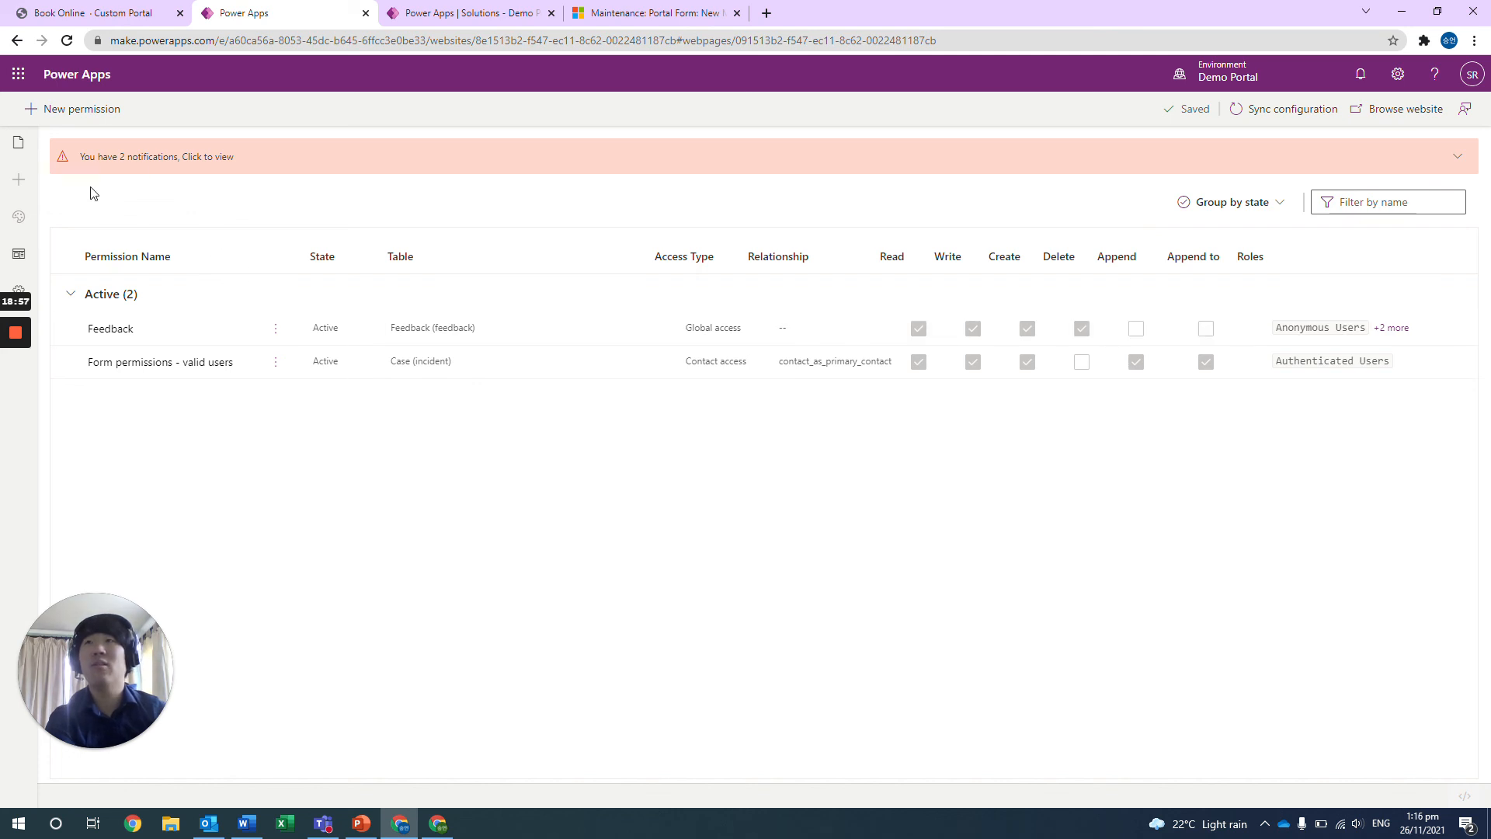
pyautogui.click(70, 115)
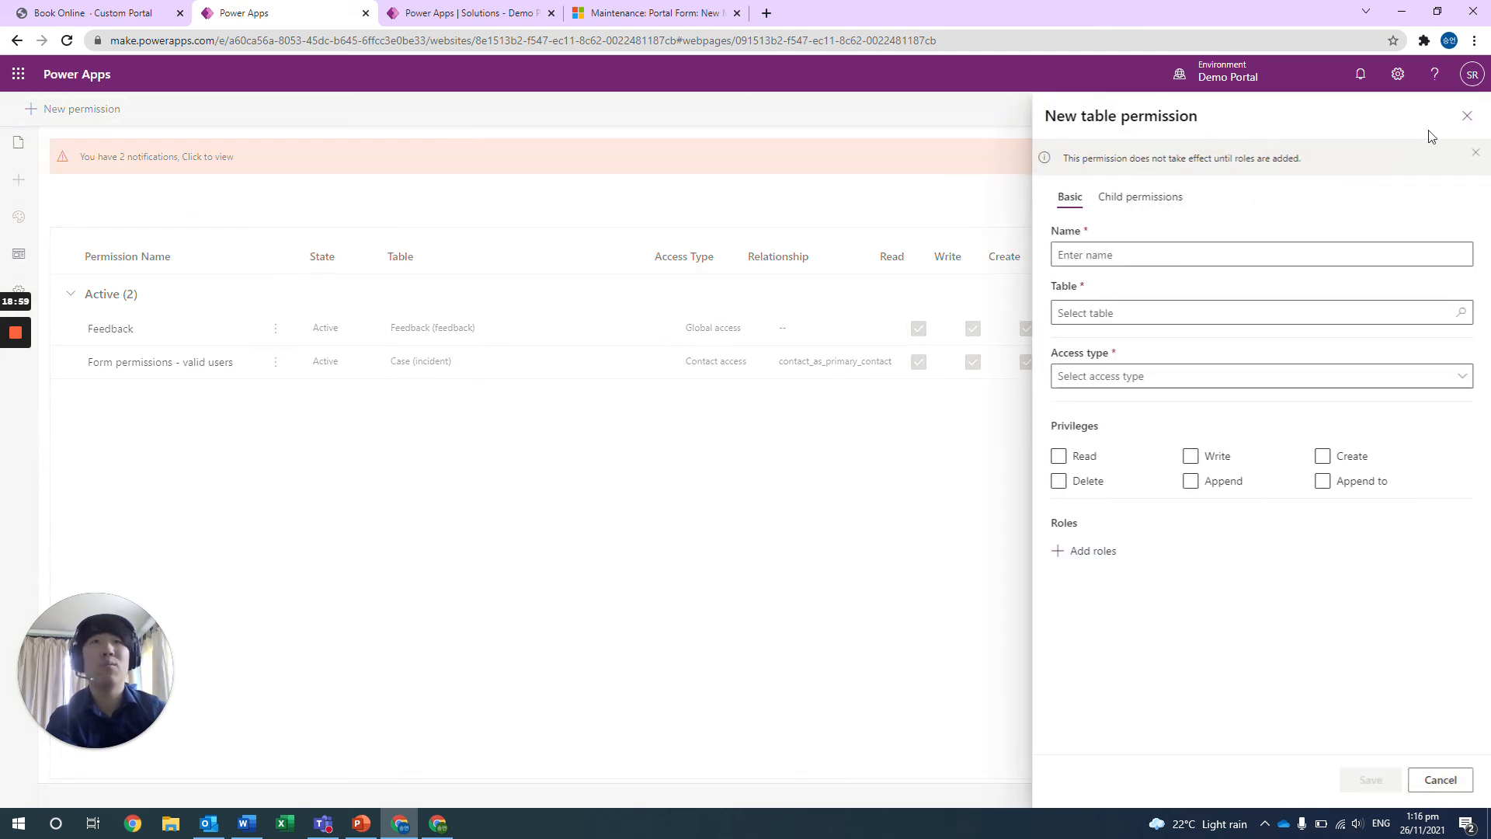
# Examine the name field and the list of tables available for the new table permission.
pyautogui.click(1242, 254)
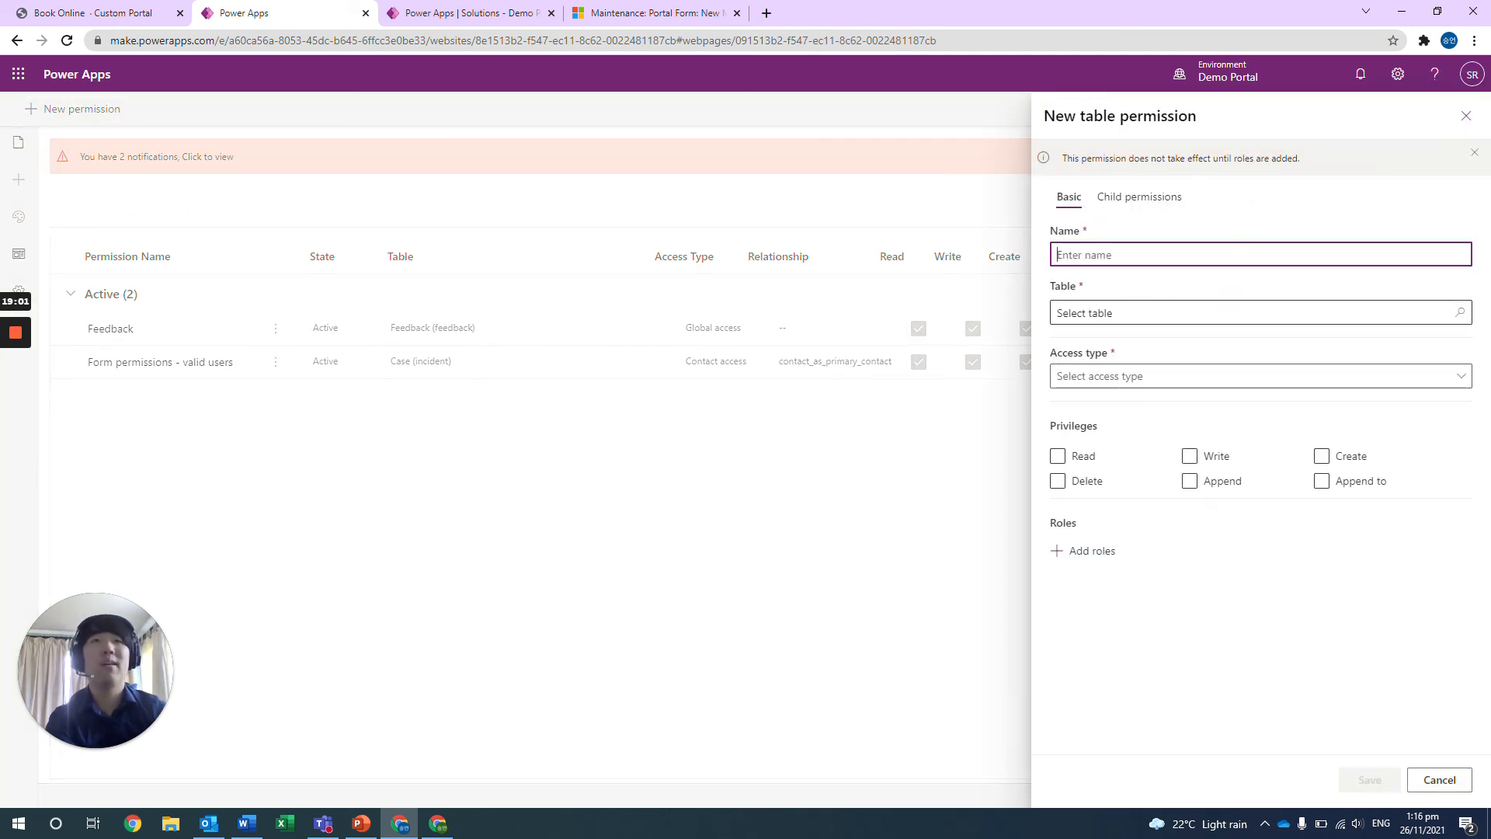
pyautogui.click(1150, 313)
pyautogui.scroll(-6, 1126, 432)
pyautogui.scroll(6, 1131, 422)
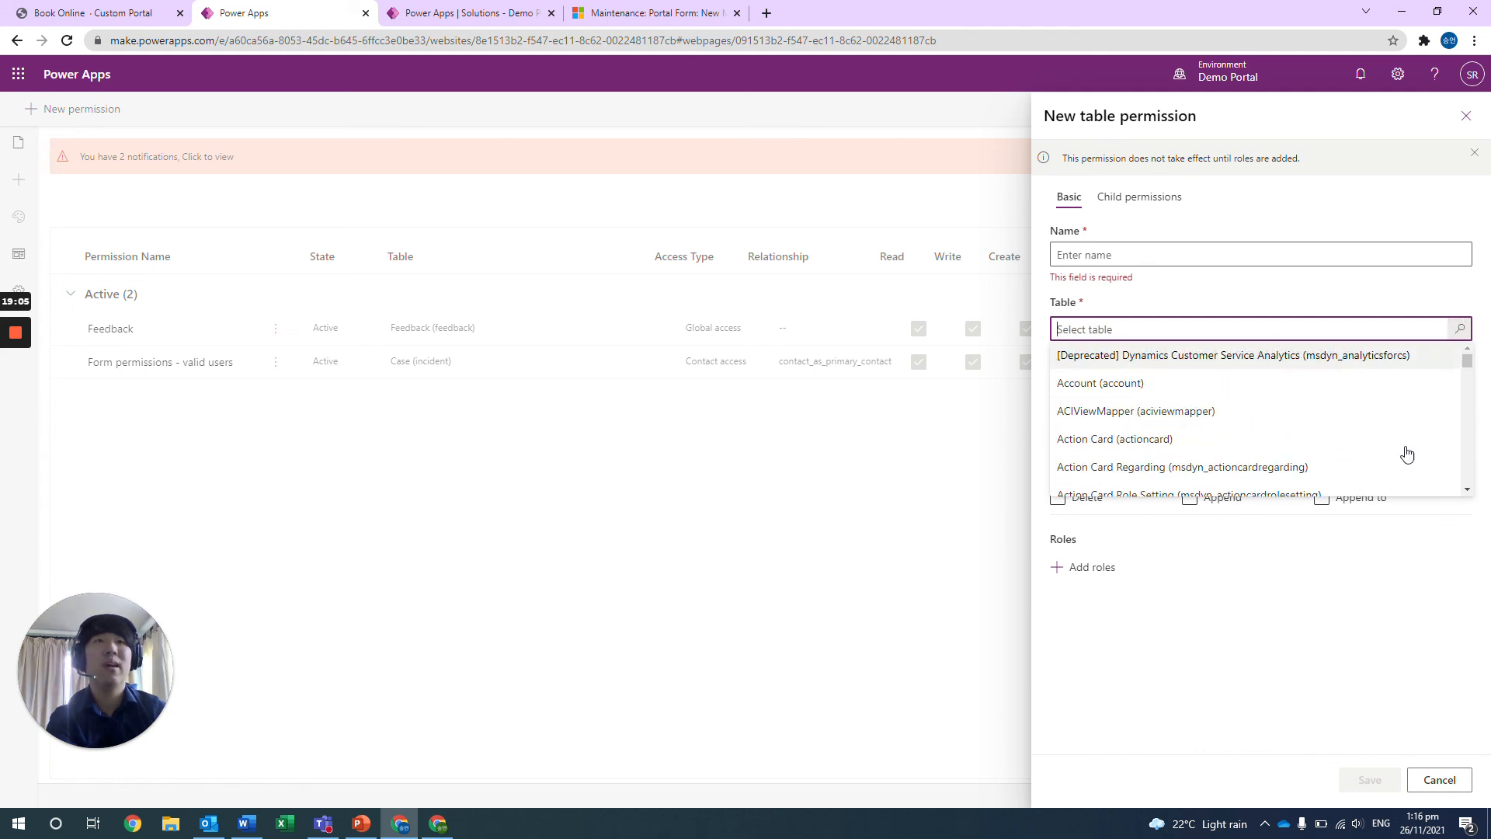
pyautogui.click(1361, 570)
# Review the access types on offer for the new table permission, from Global access to Self access, and its privileges.
pyautogui.click(1196, 393)
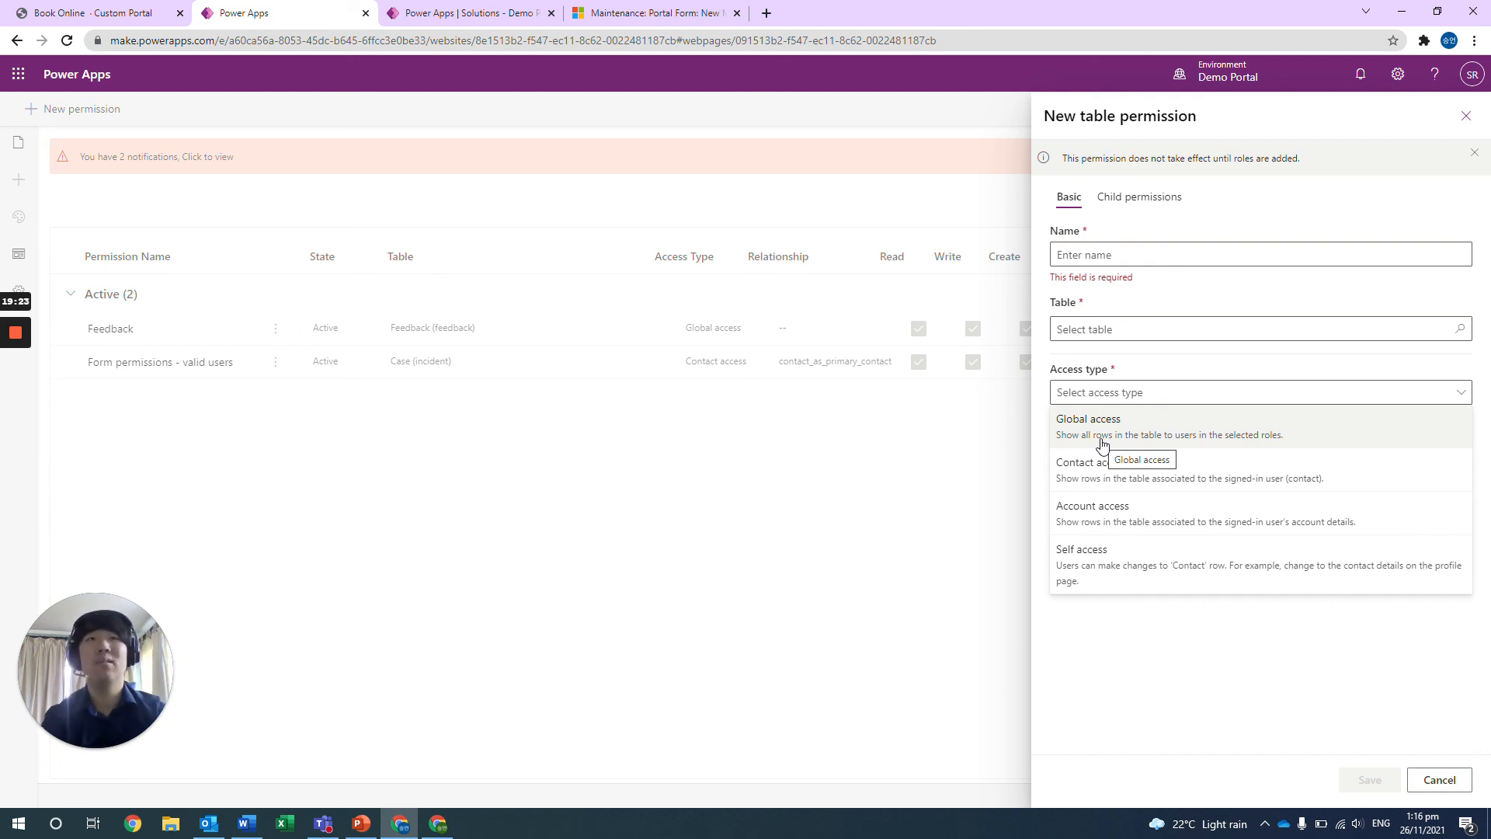
pyautogui.click(1064, 666)
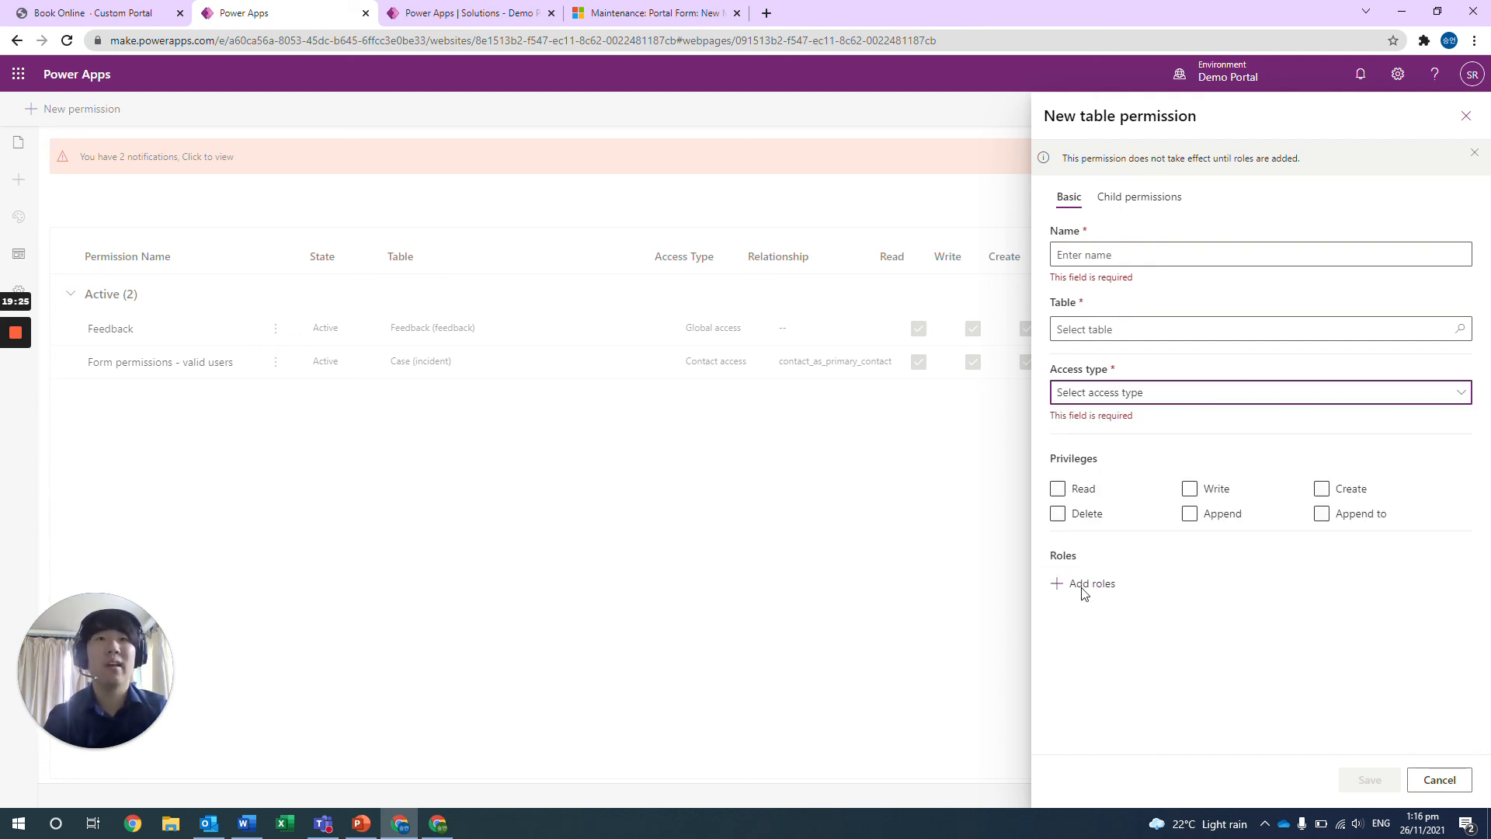
pyautogui.click(1128, 394)
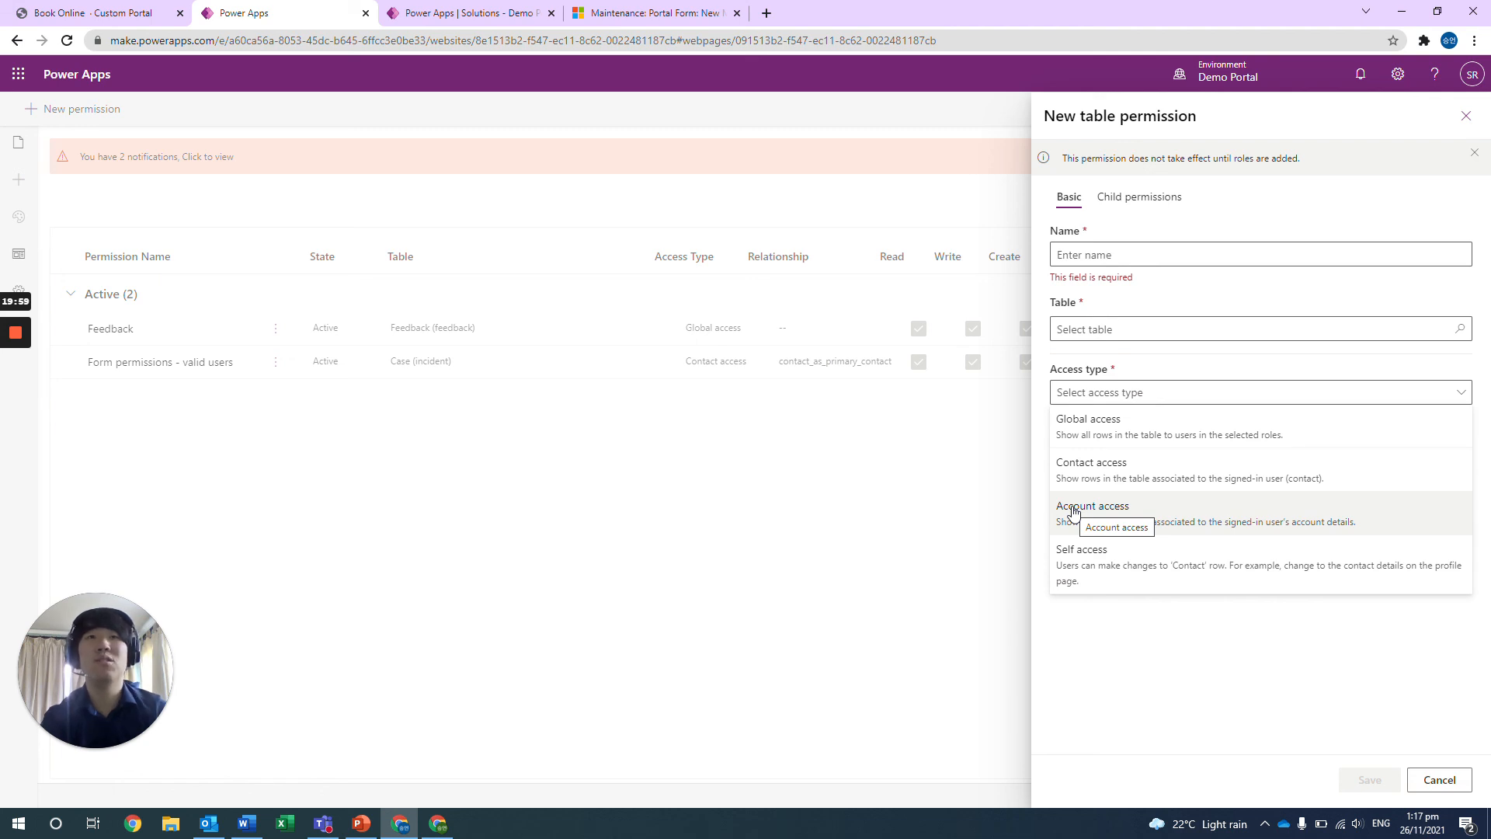
pyautogui.click(1183, 643)
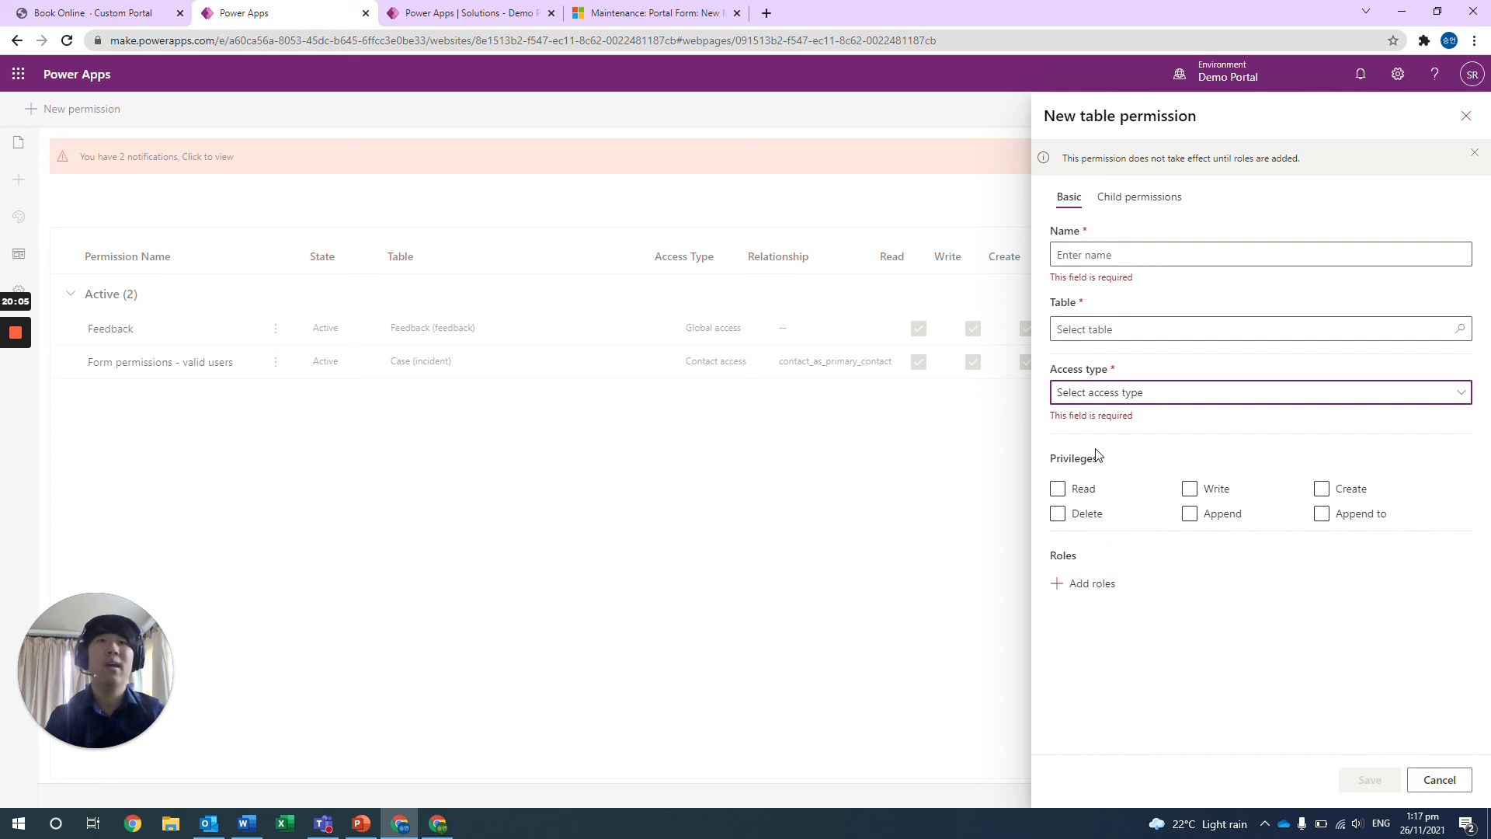
pyautogui.moveTo(1052, 463); pyautogui.dragTo(1105, 477)
pyautogui.click(1103, 480)
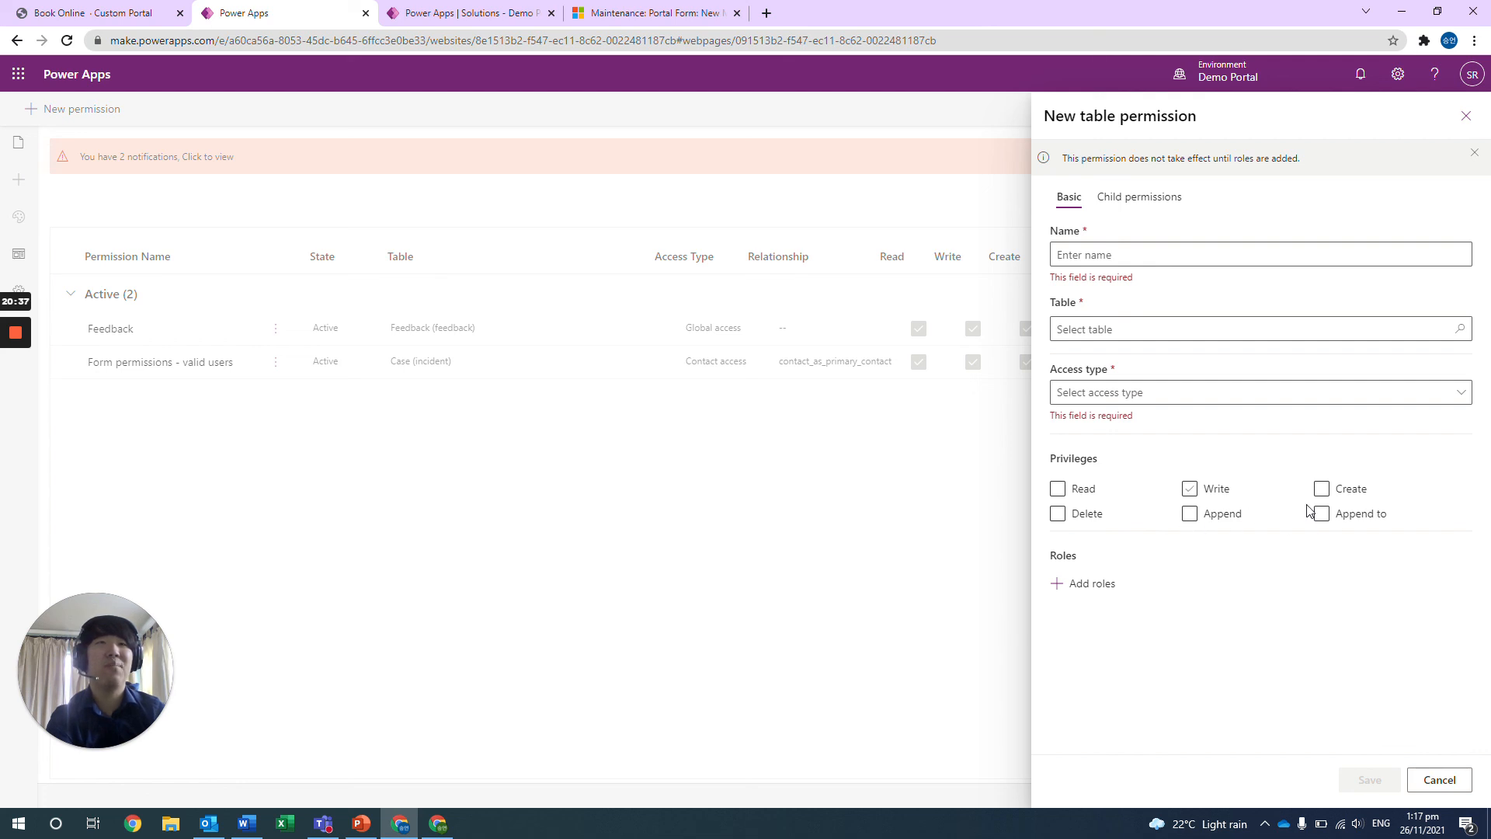
# Assign the Authenticated Users role to the new table permission after reviewing the available roles.
pyautogui.click(1066, 589)
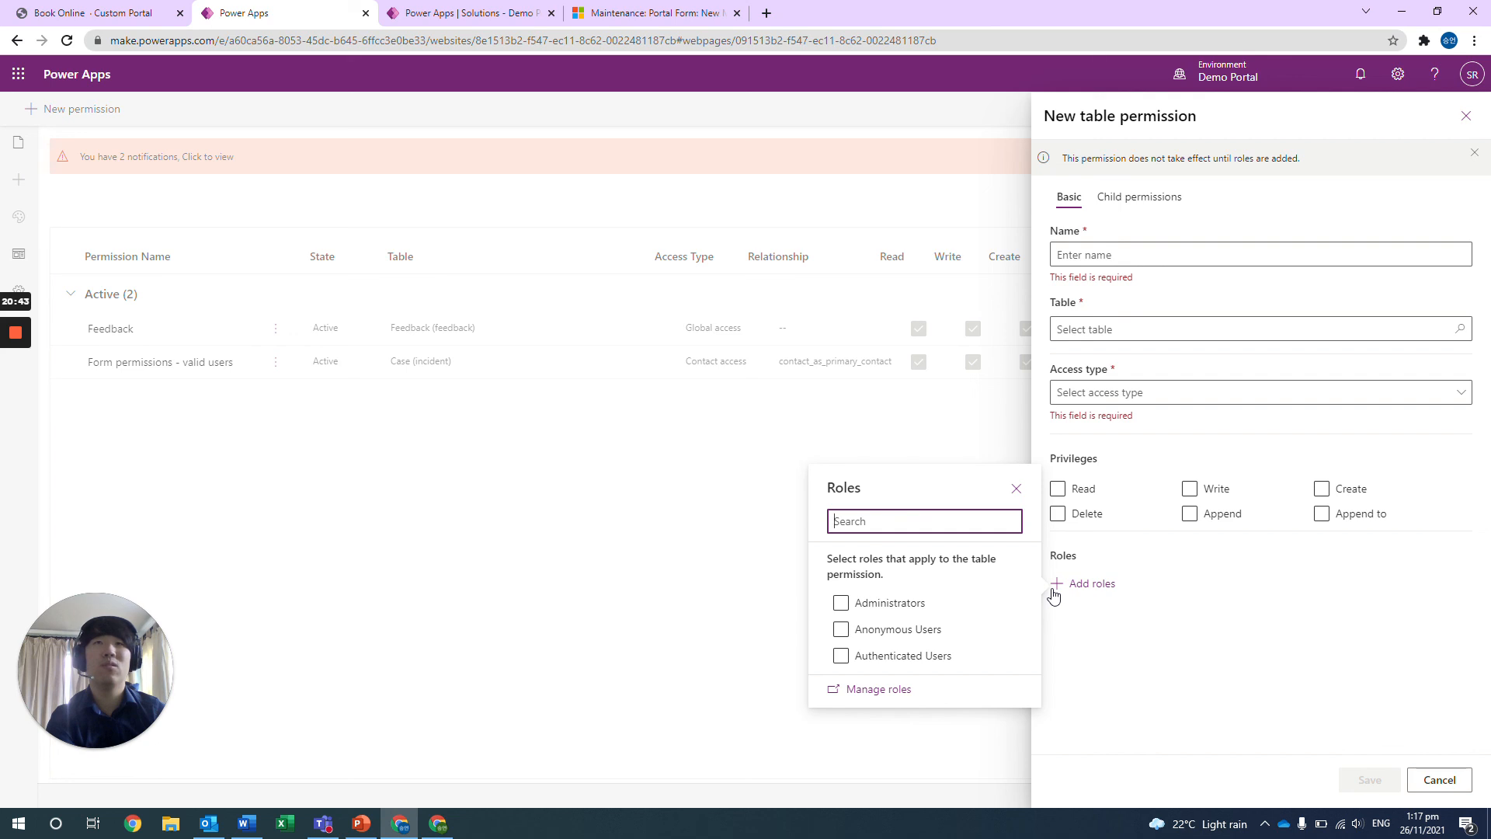
pyautogui.click(990, 605)
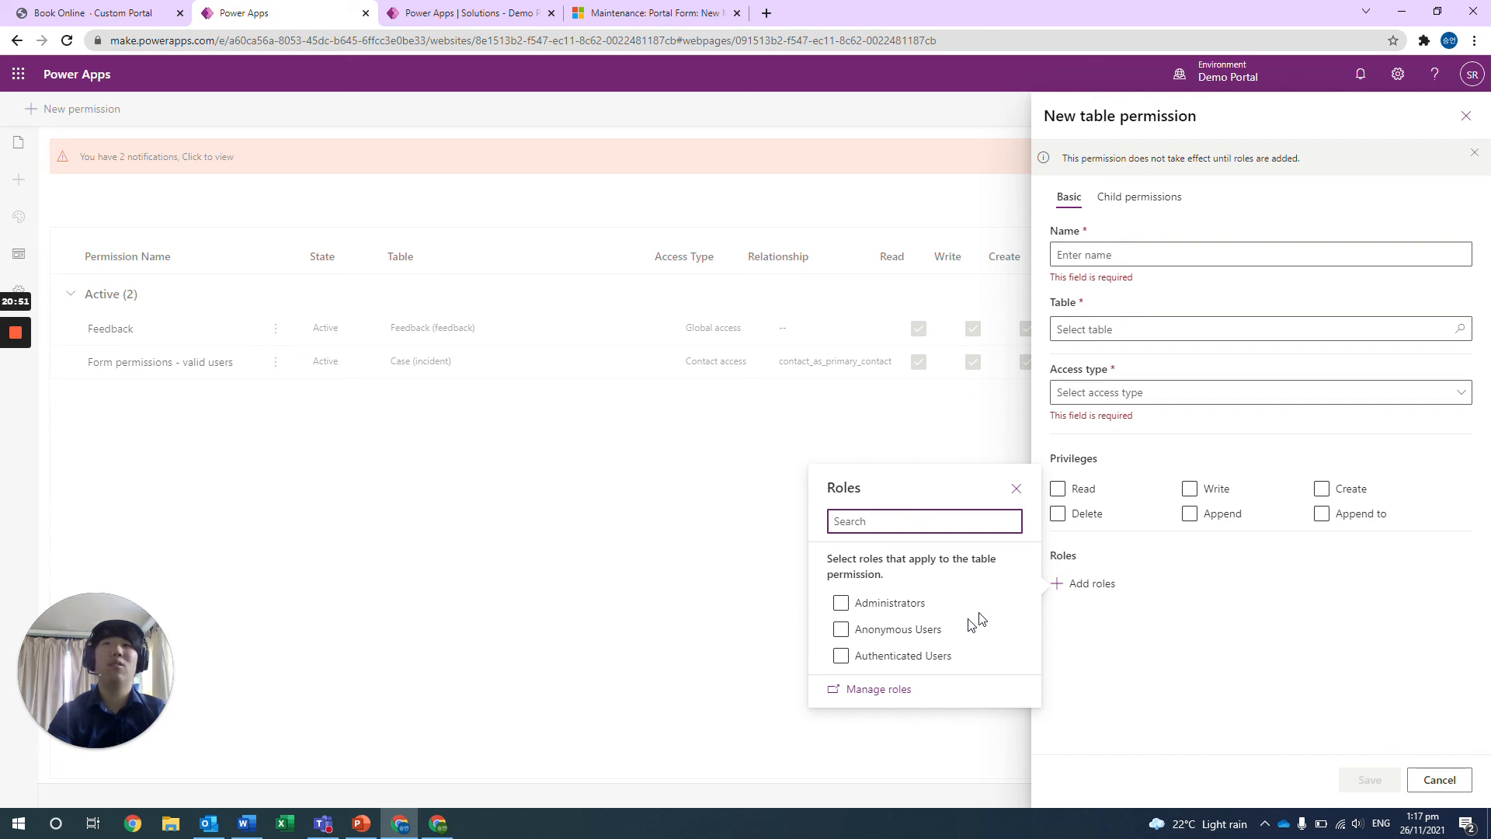
pyautogui.click(876, 666)
pyautogui.click(876, 668)
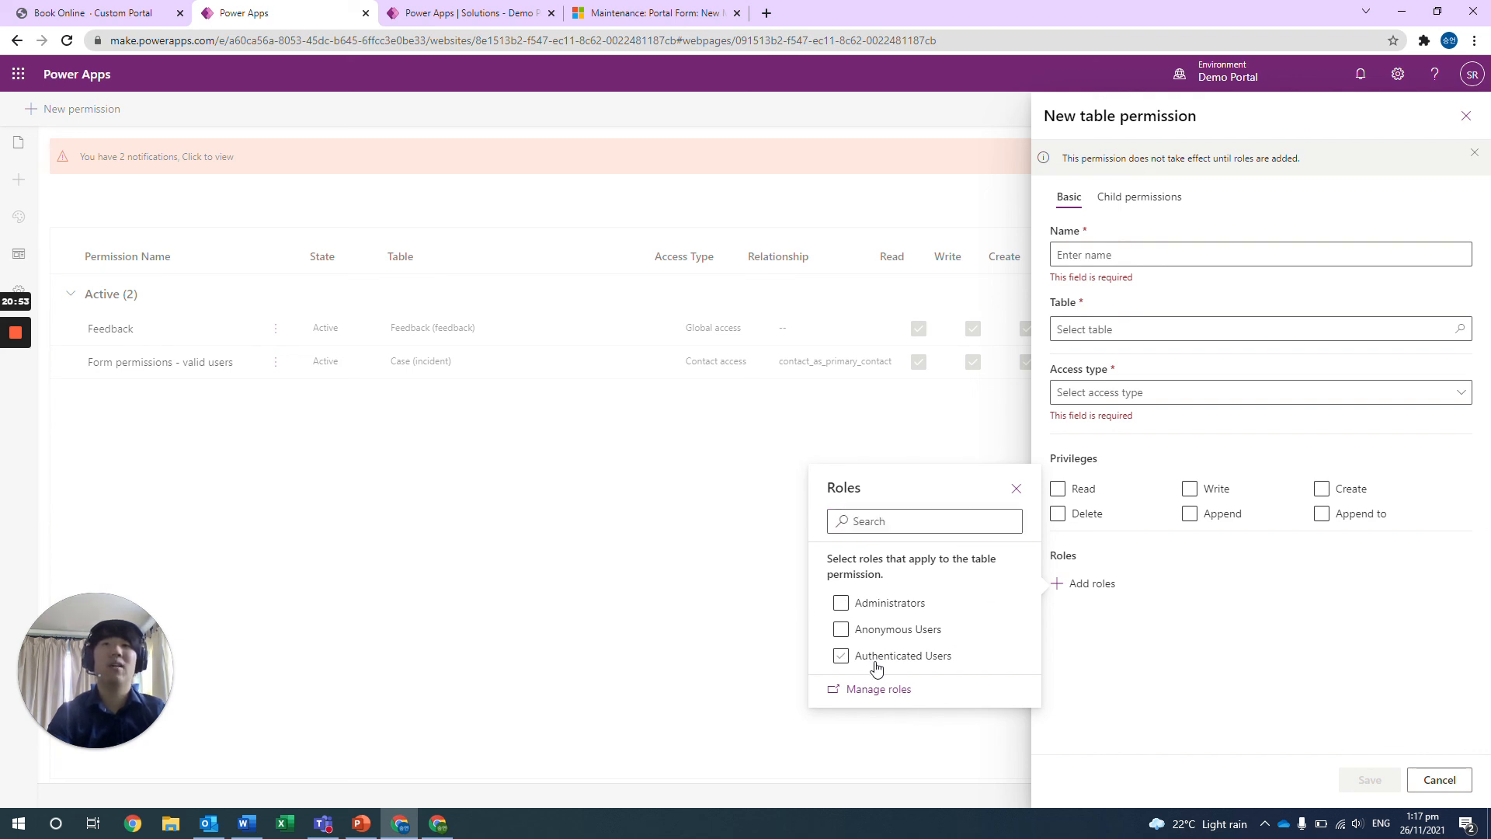
pyautogui.click(1088, 701)
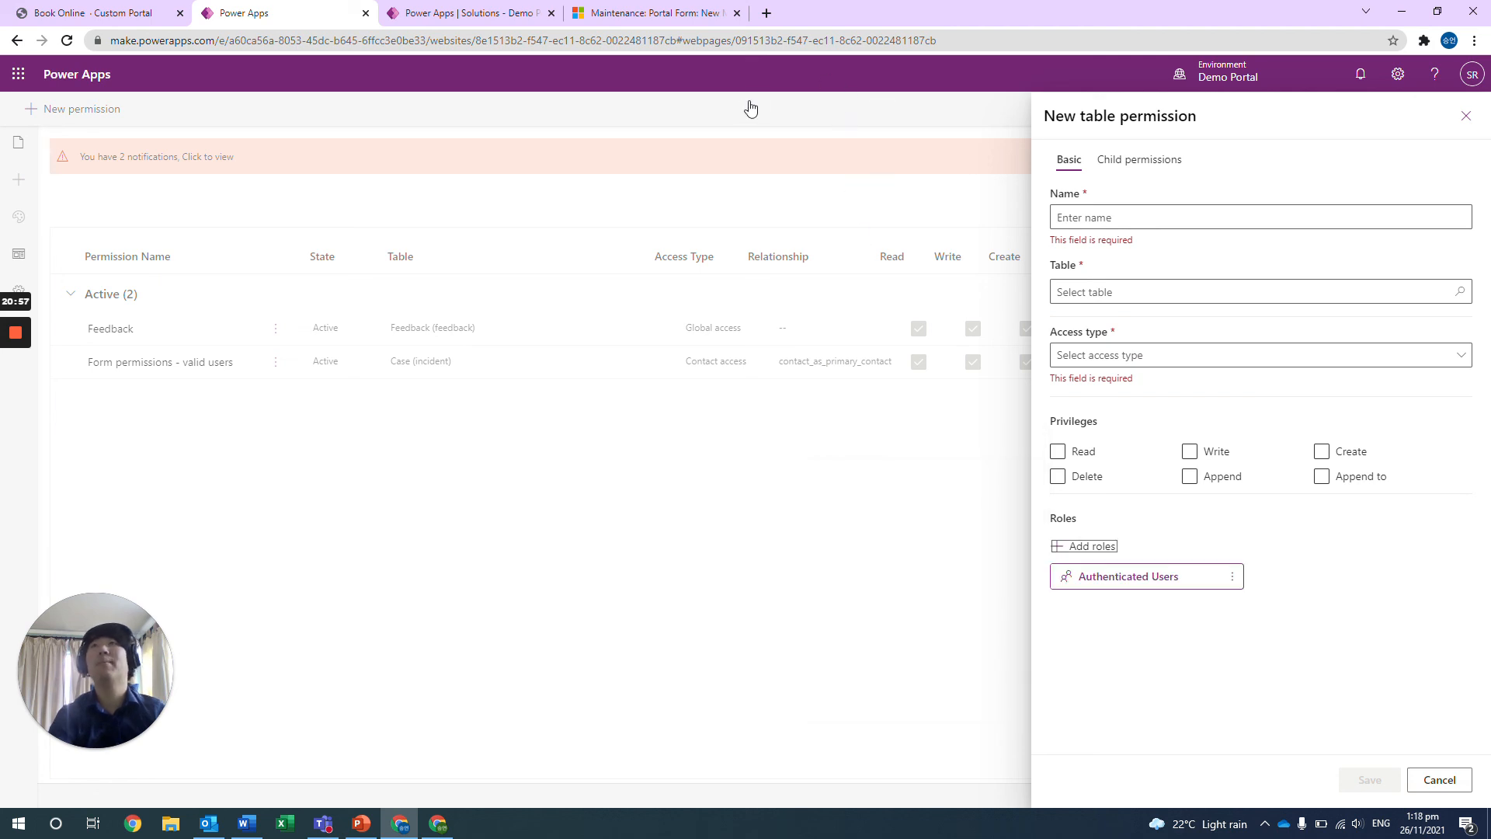